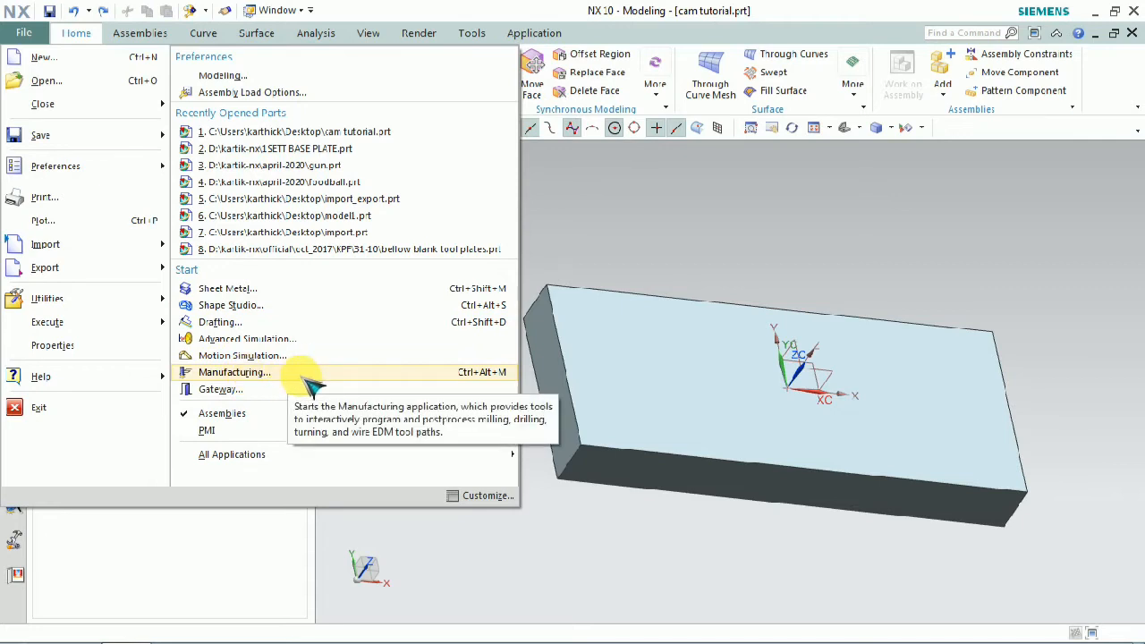
Step: Start the Manufacturing application and create a mill_contour setup with the cam_general session configuration
left_click(304, 378)
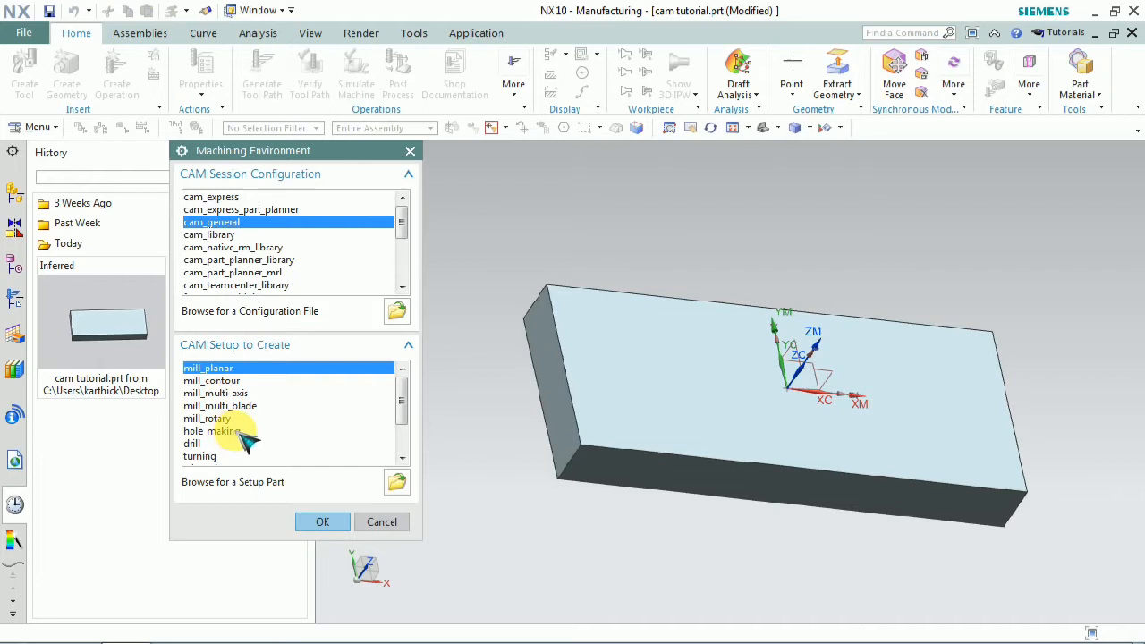
left_click(251, 382)
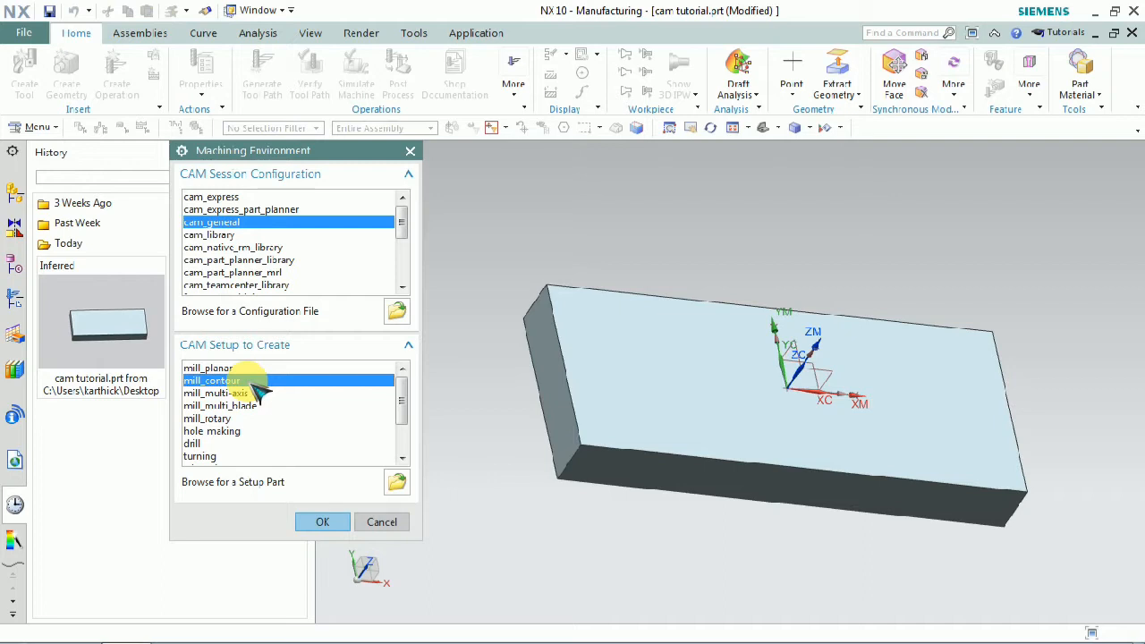
left_click(322, 522)
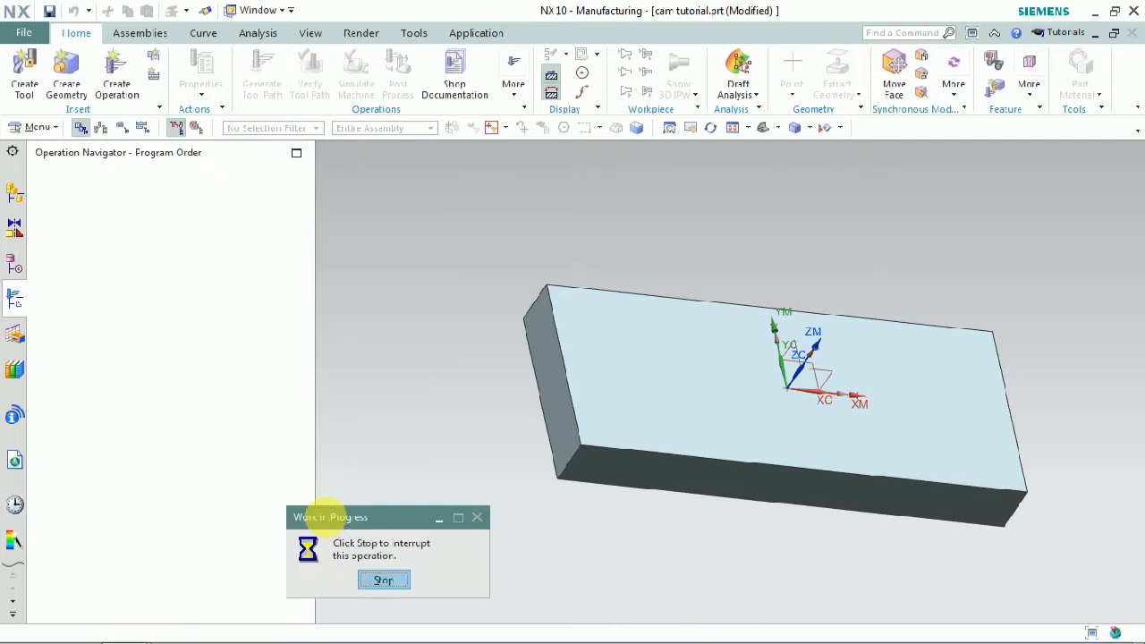
Step: Switch the Operation Navigator to the geometry view, expand MCS_MILL and select it
middle_click_drag(493, 309, 478, 286)
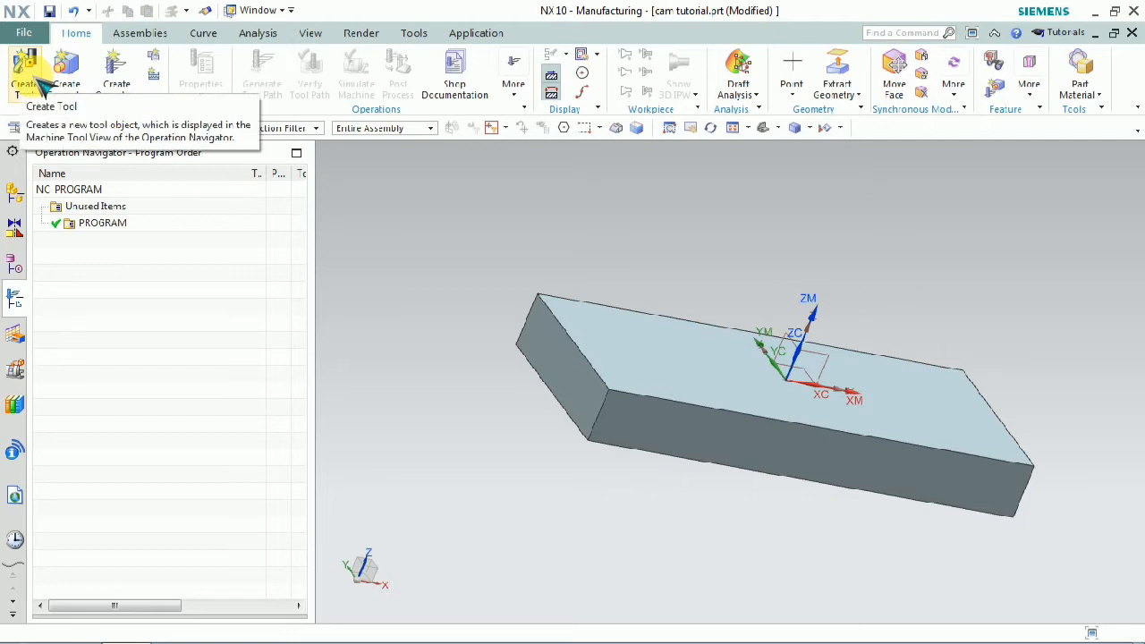
left_click(100, 127)
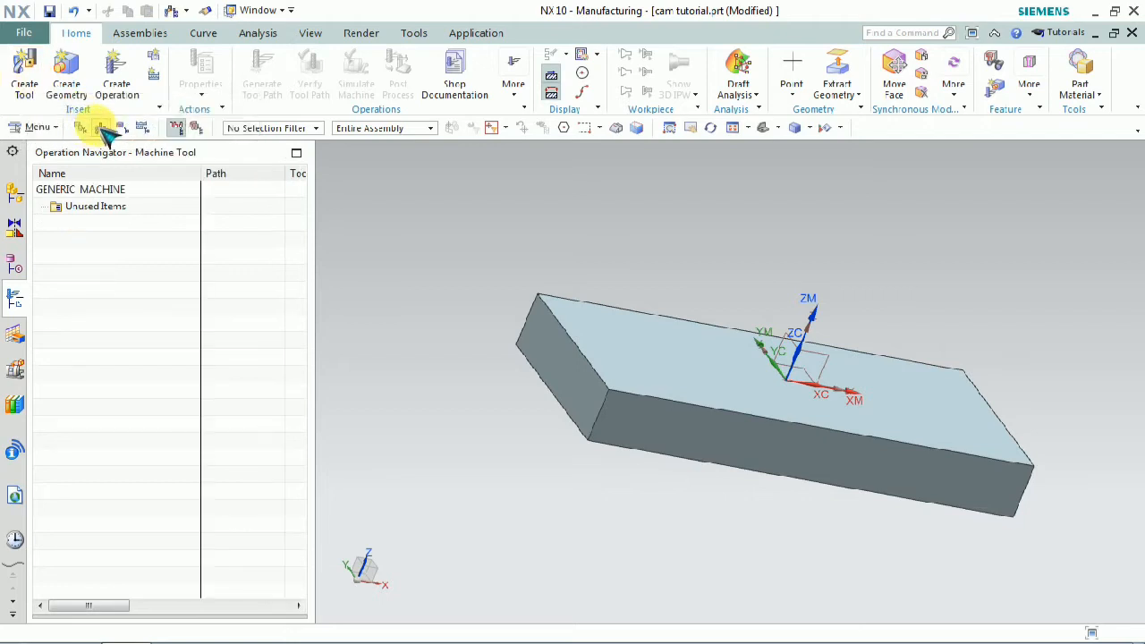
left_click(121, 127)
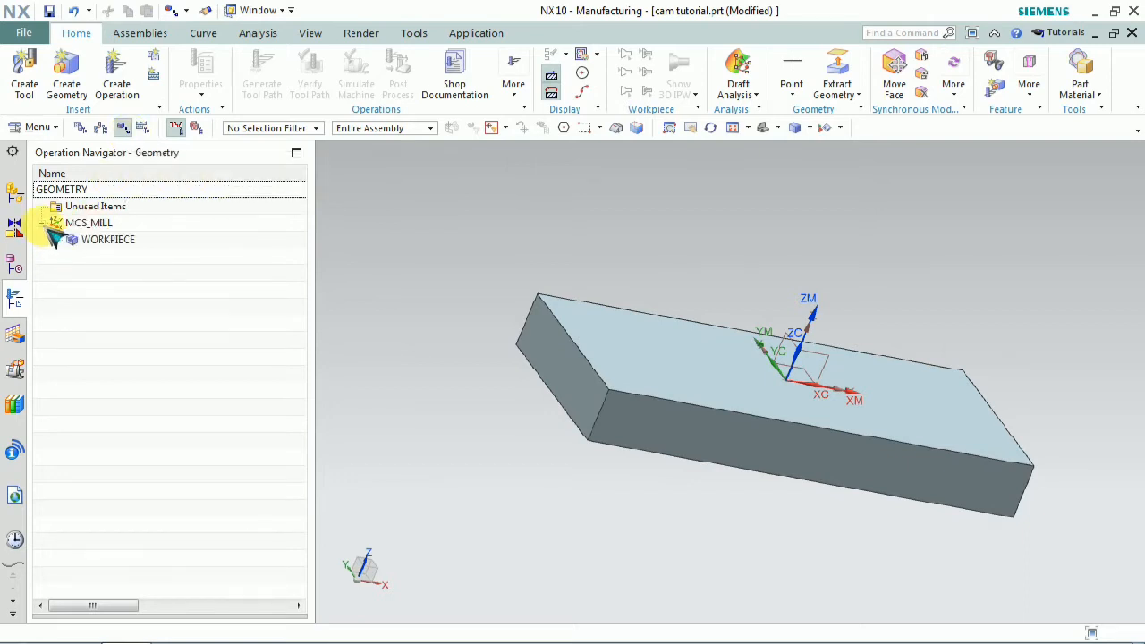
left_click(127, 224)
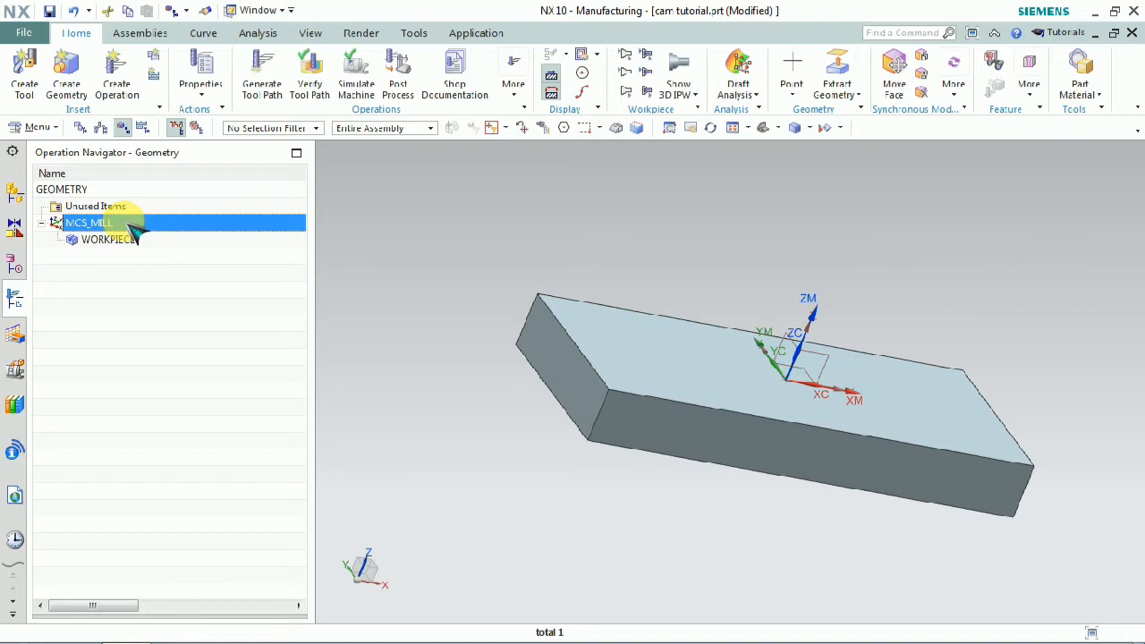
middle_click_drag(629, 366, 582, 358)
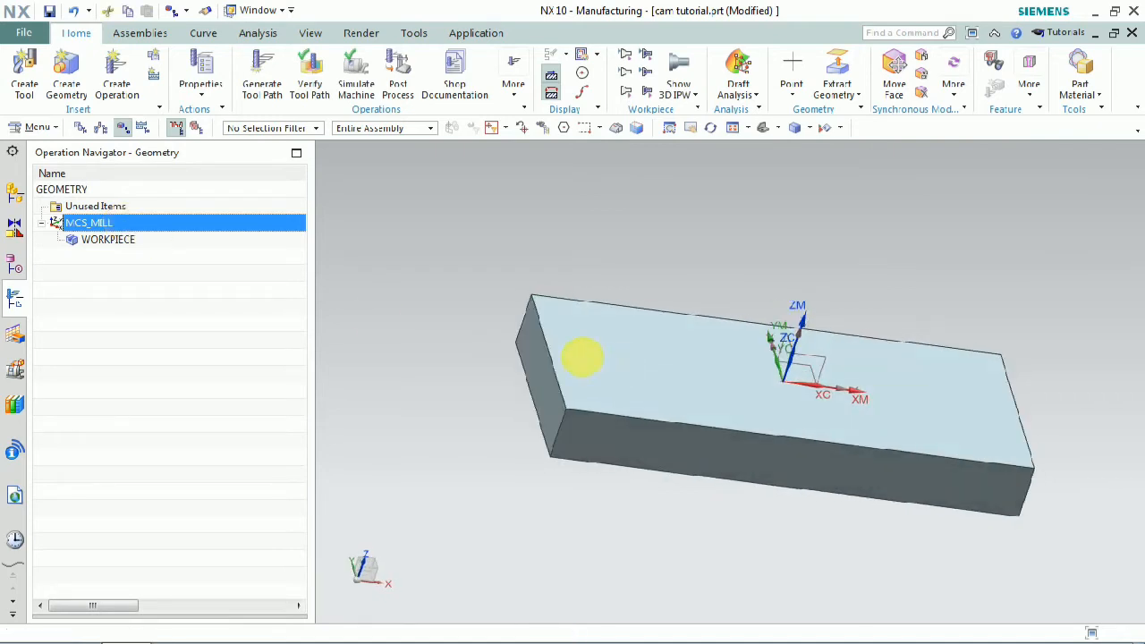
right_click(92, 225)
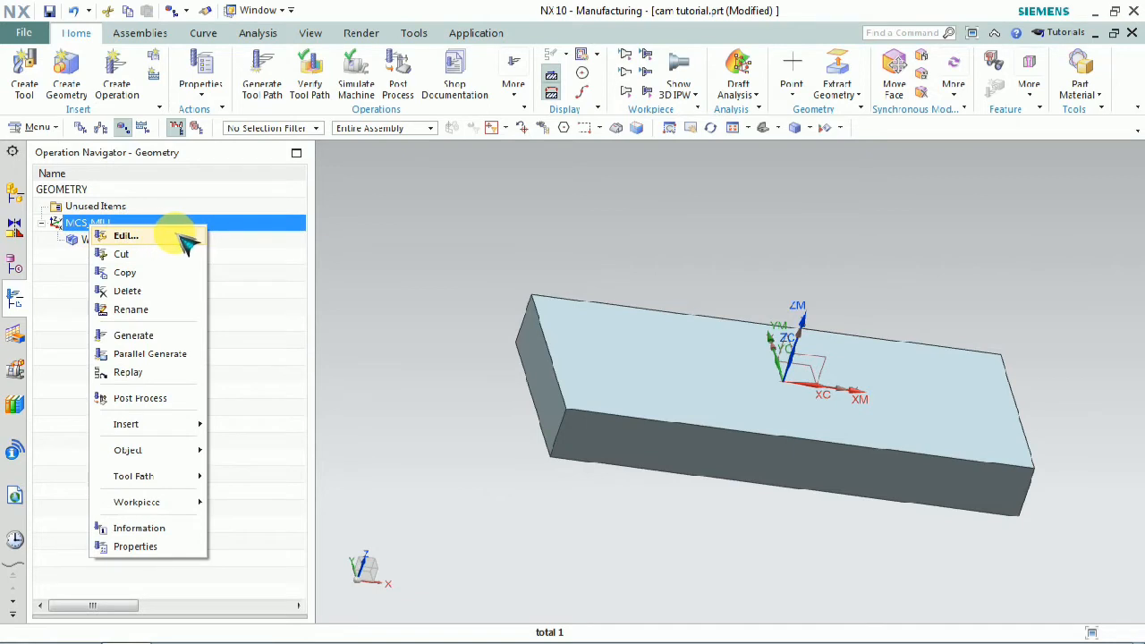
left_click(126, 235)
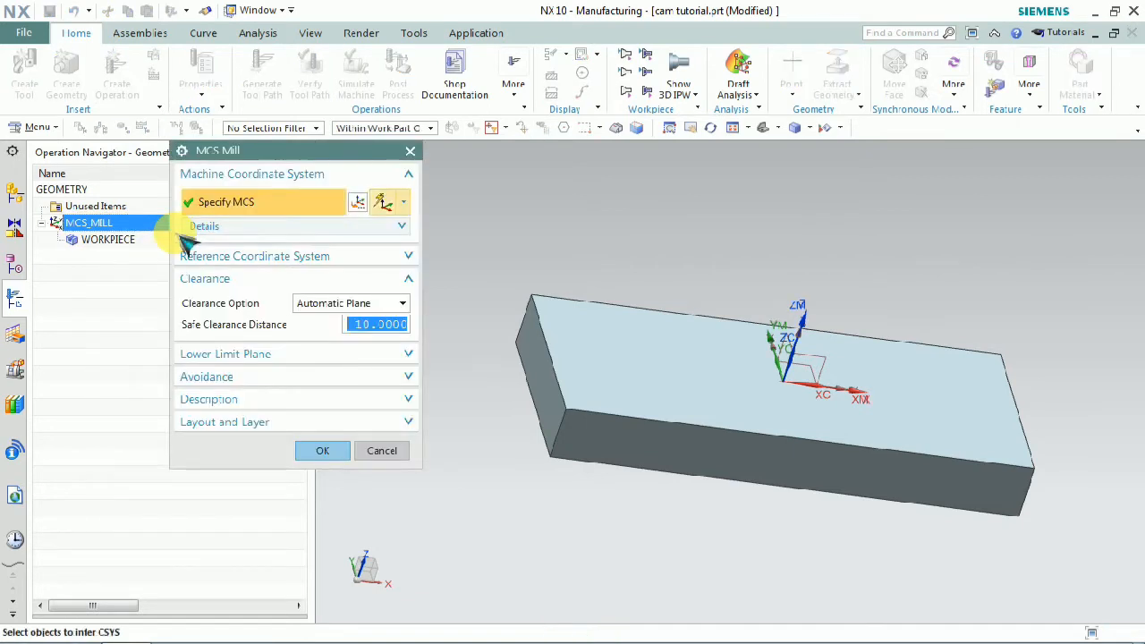
mouse_move(688, 296)
middle_mouse_down()
mouse_move(703, 315)
mouse_move(698, 292)
middle_mouse_up()
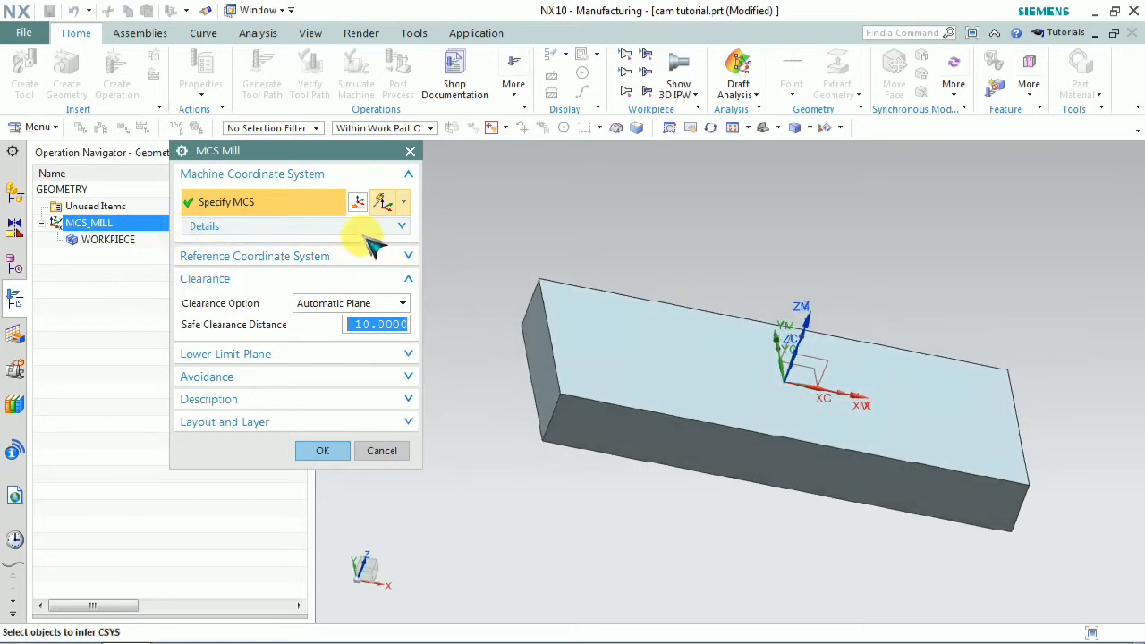
left_click(404, 204)
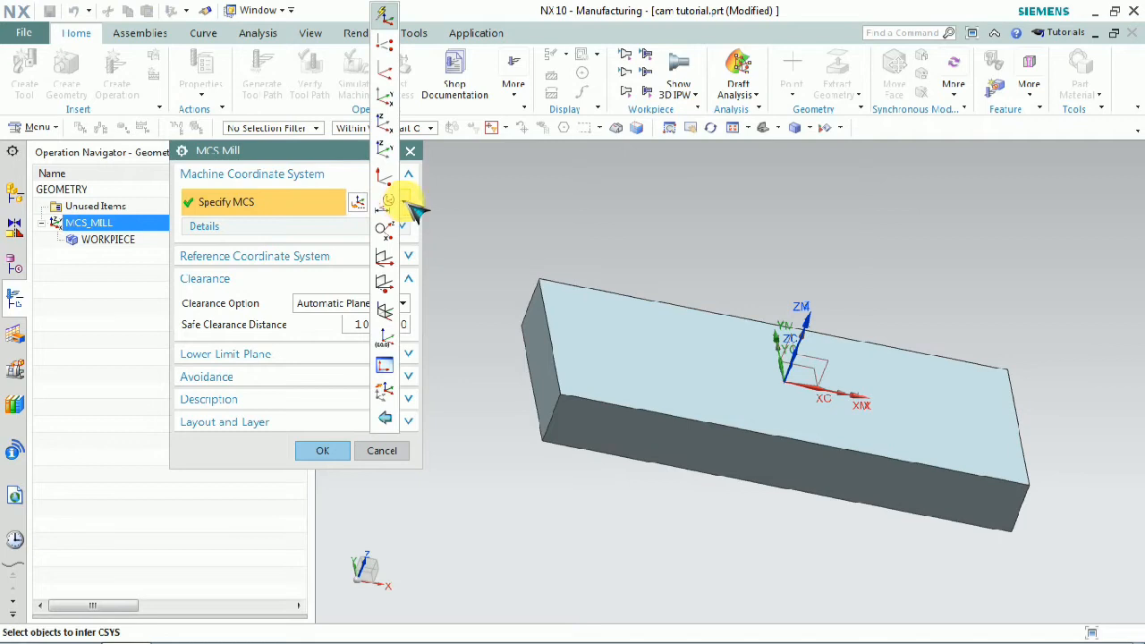
left_click(407, 204)
left_click(389, 229)
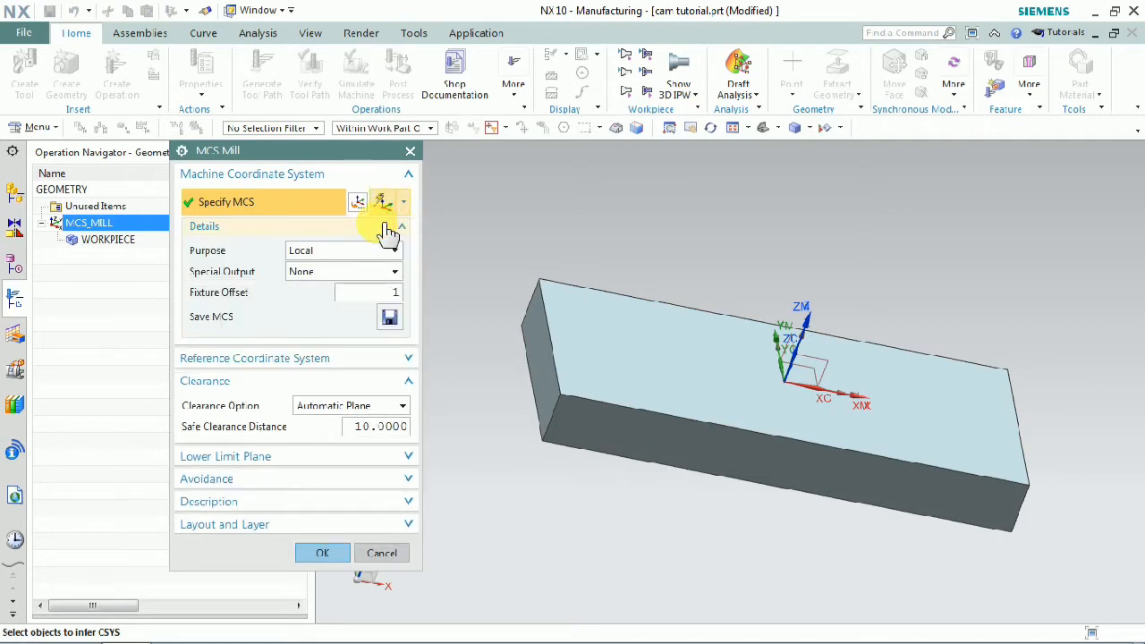
left_click(388, 229)
left_click(387, 229)
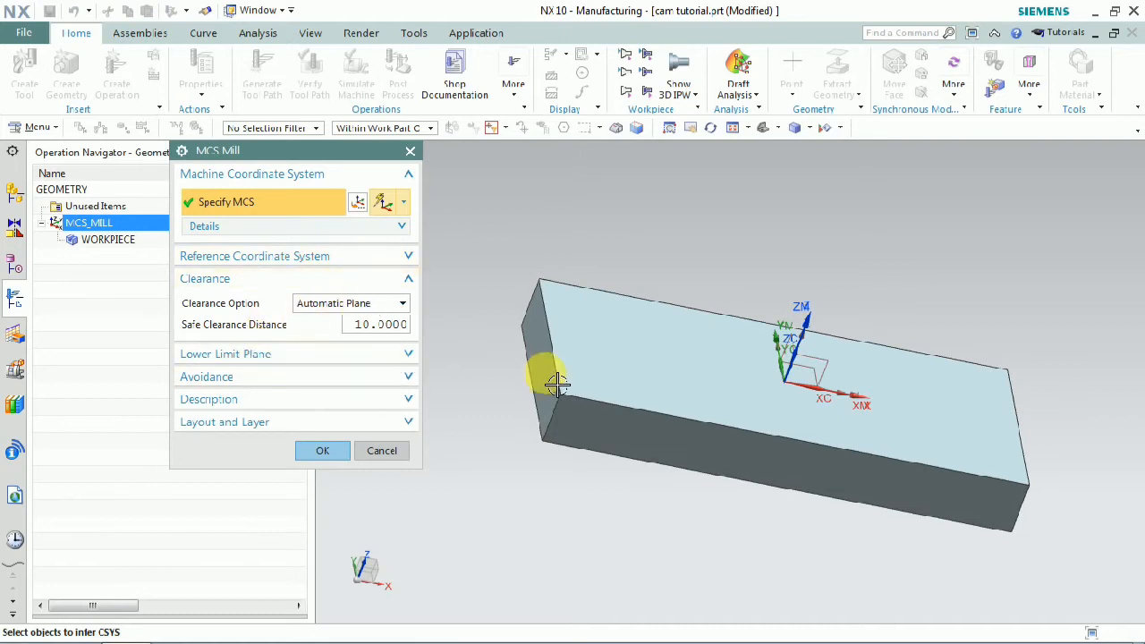
left_click(322, 450)
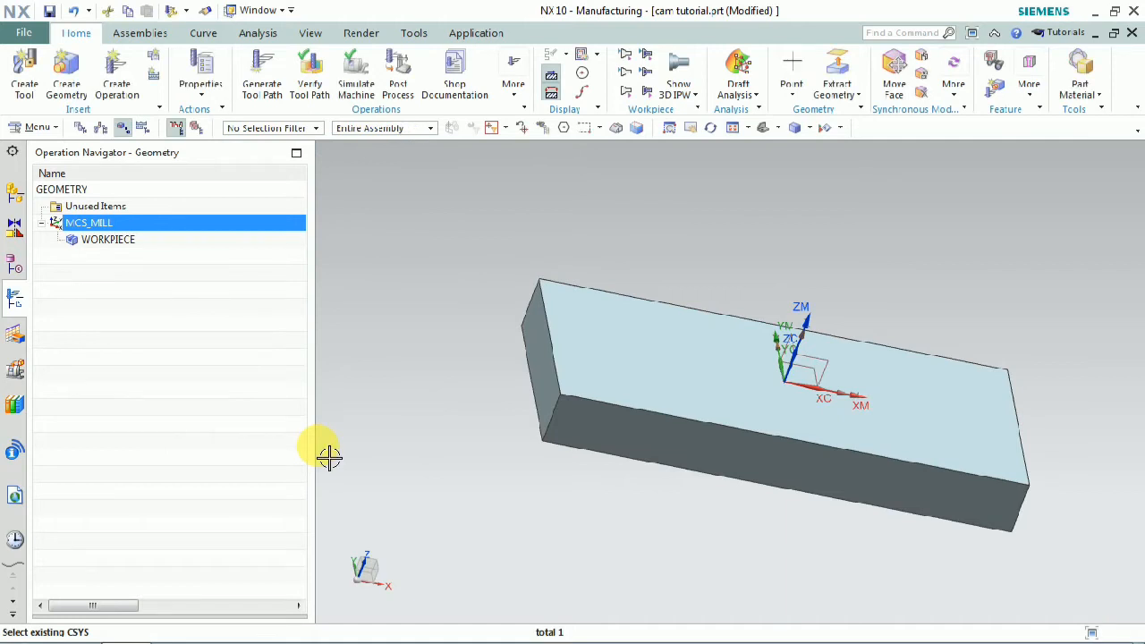
Step: Edit MCS_MILL with a Dynamic CSYS, placing its origin at the block's top front-left corner at X -125, Y -50, Z 0
right_click(147, 229)
left_click(179, 234)
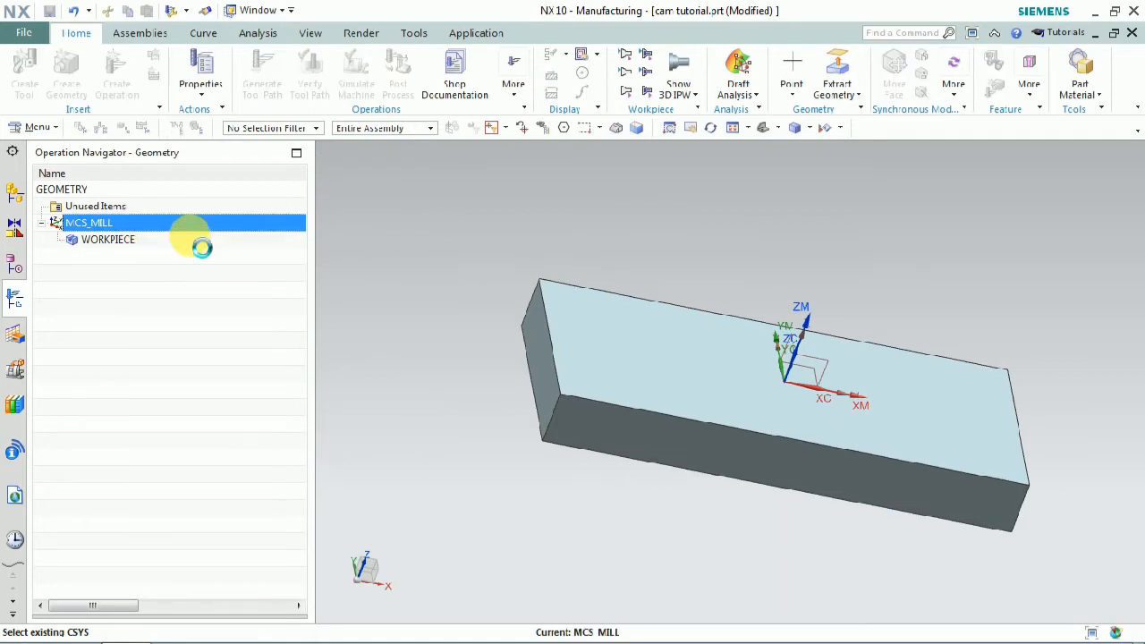
left_click(576, 407)
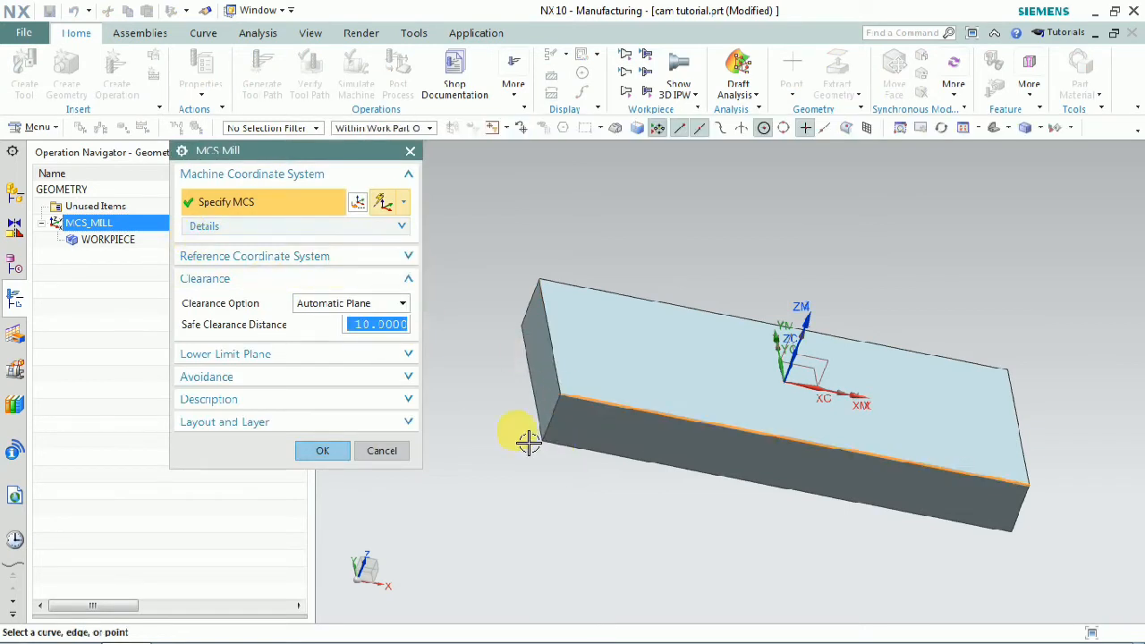
left_click(359, 202)
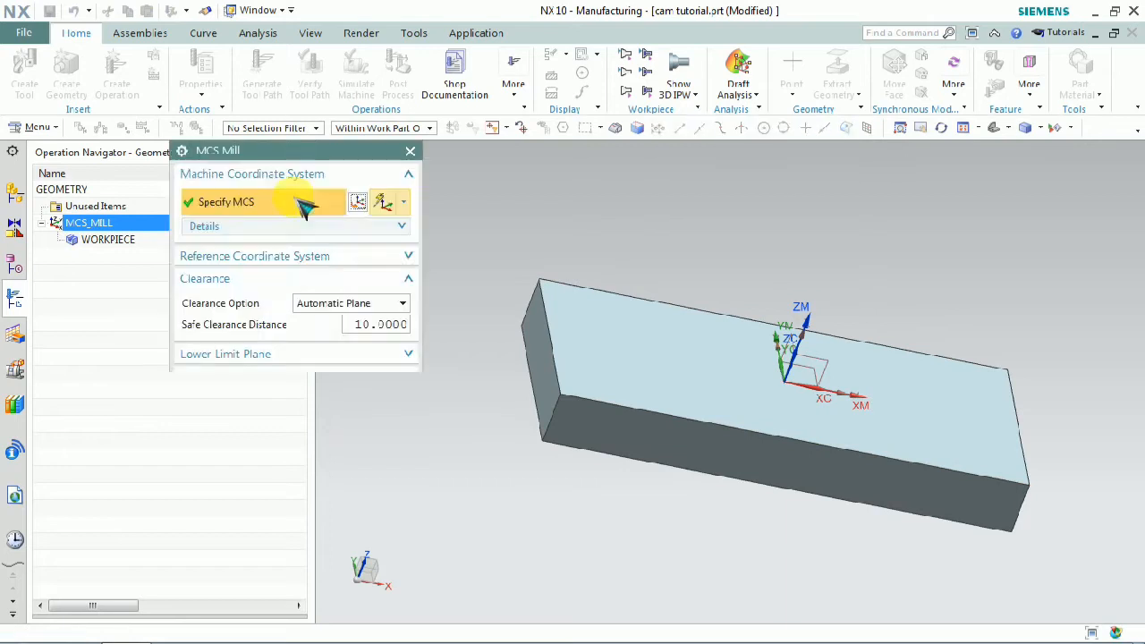
left_click(562, 394)
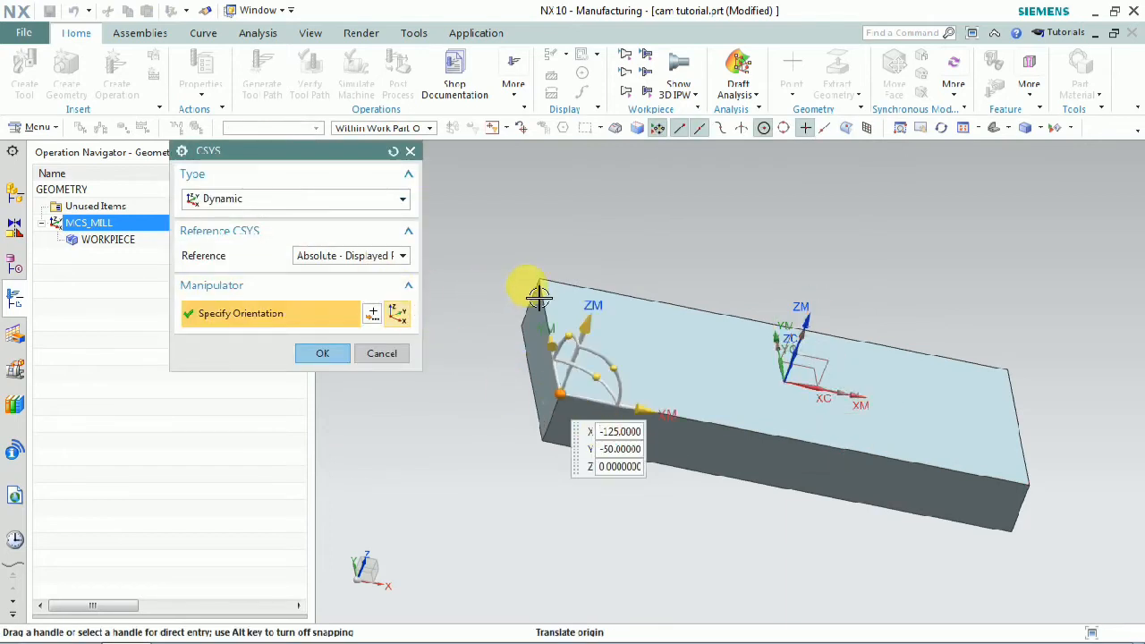
left_click(398, 201)
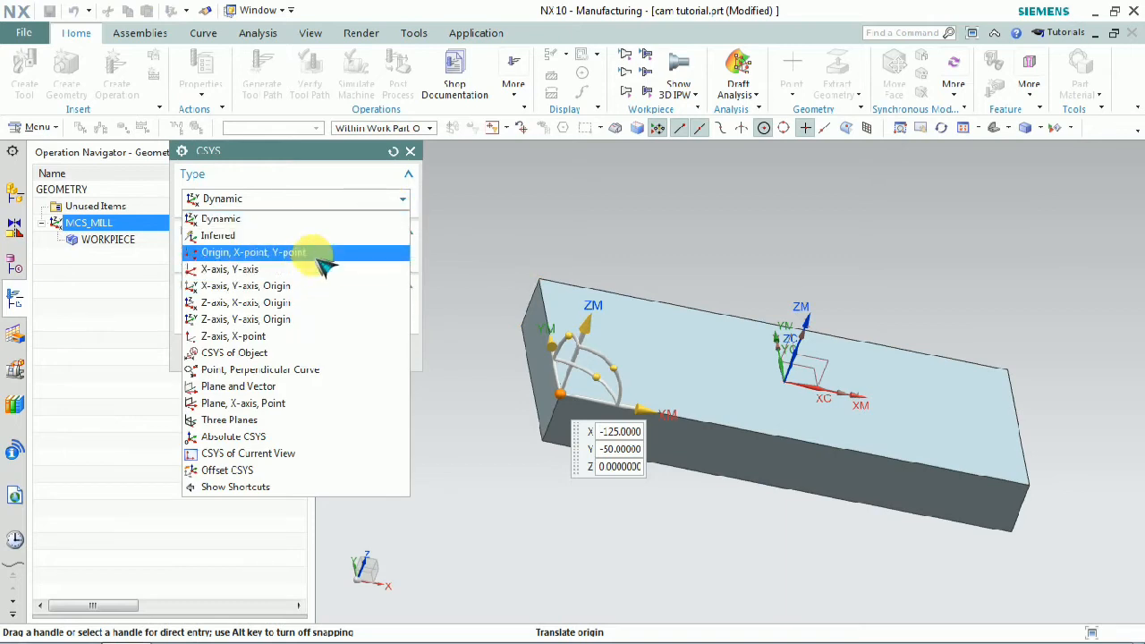
left_click(300, 220)
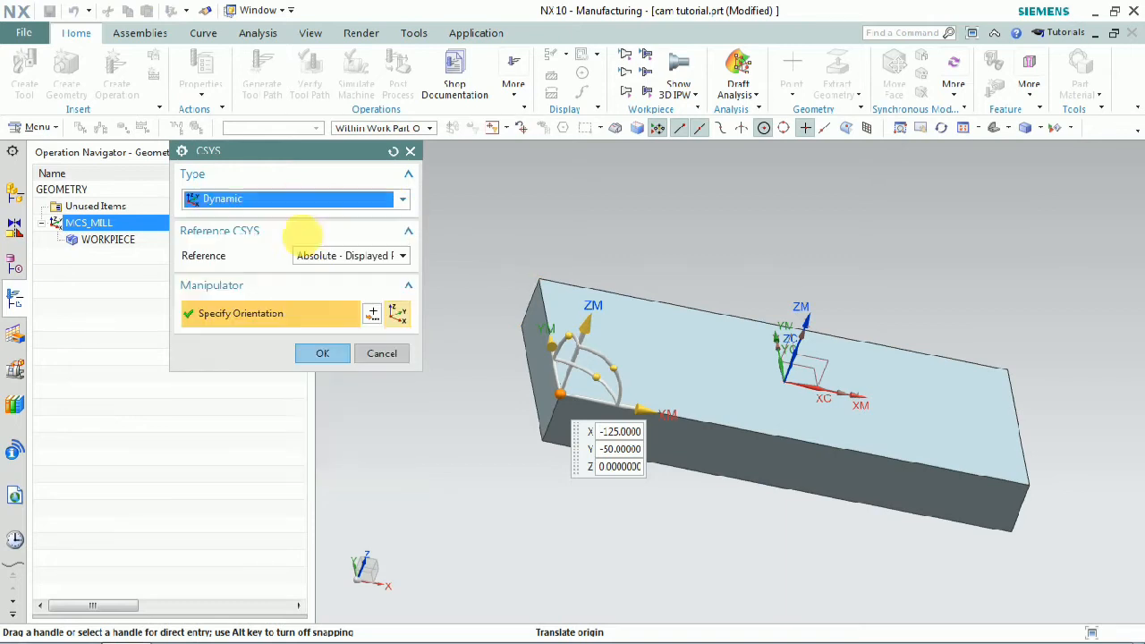
left_click(322, 354)
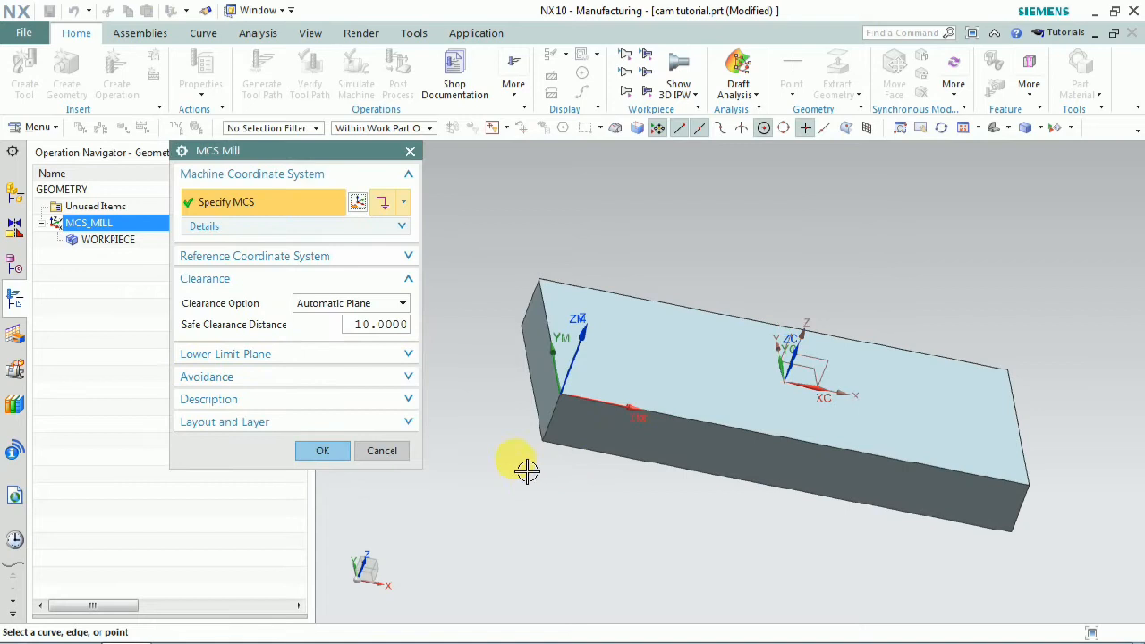
left_click(322, 451)
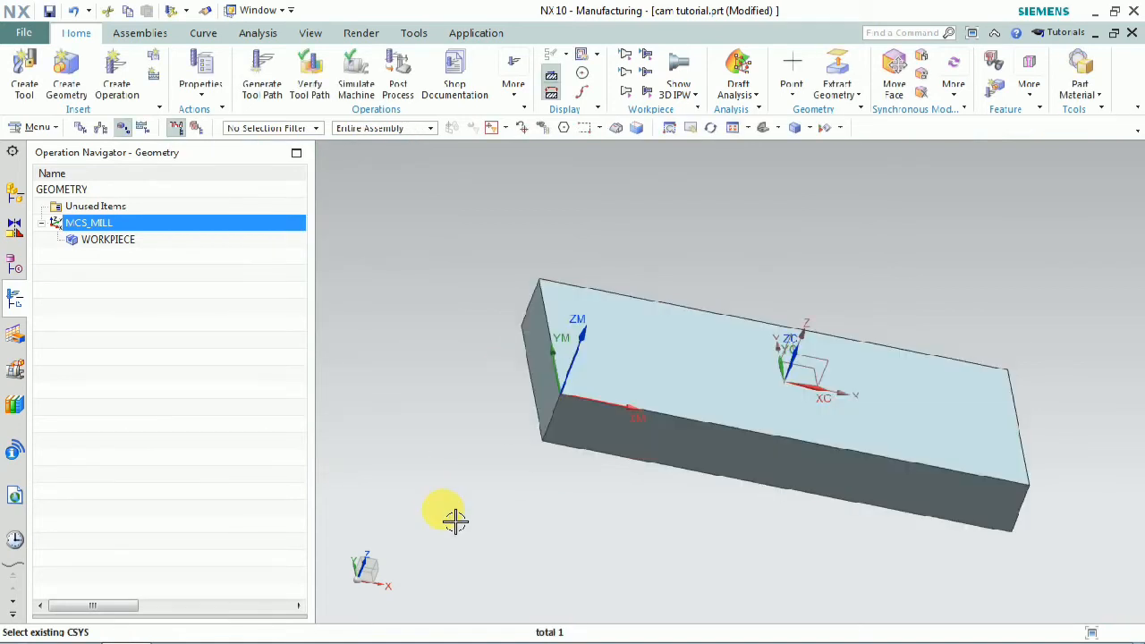
Step: Hide the datum coordinate system at the middle of the block's top face
right_click(826, 372)
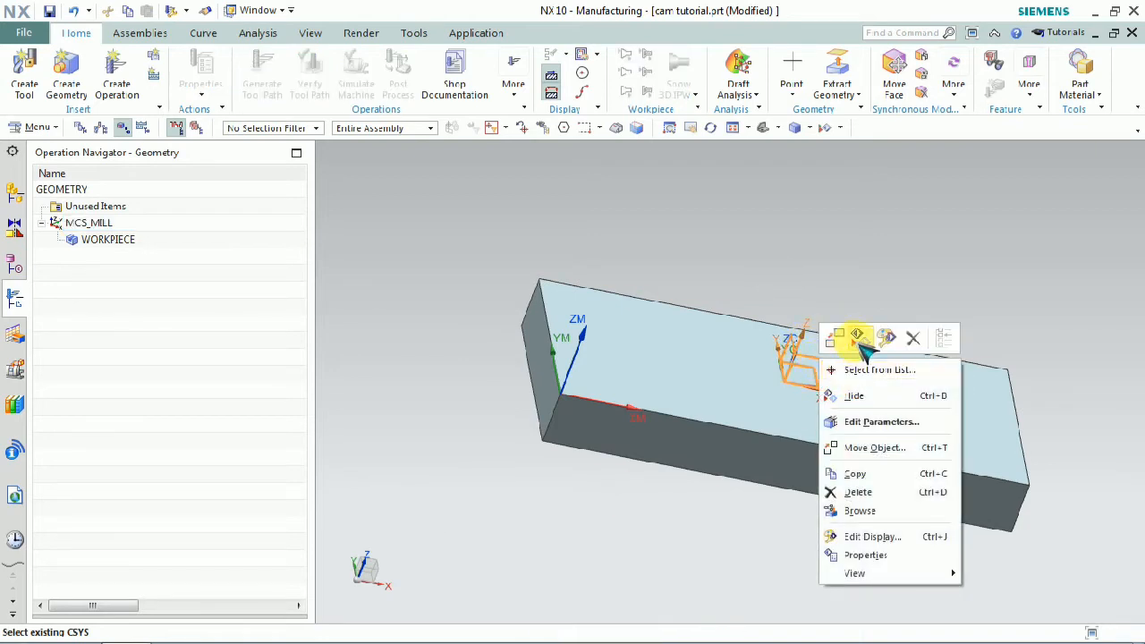
left_click(859, 339)
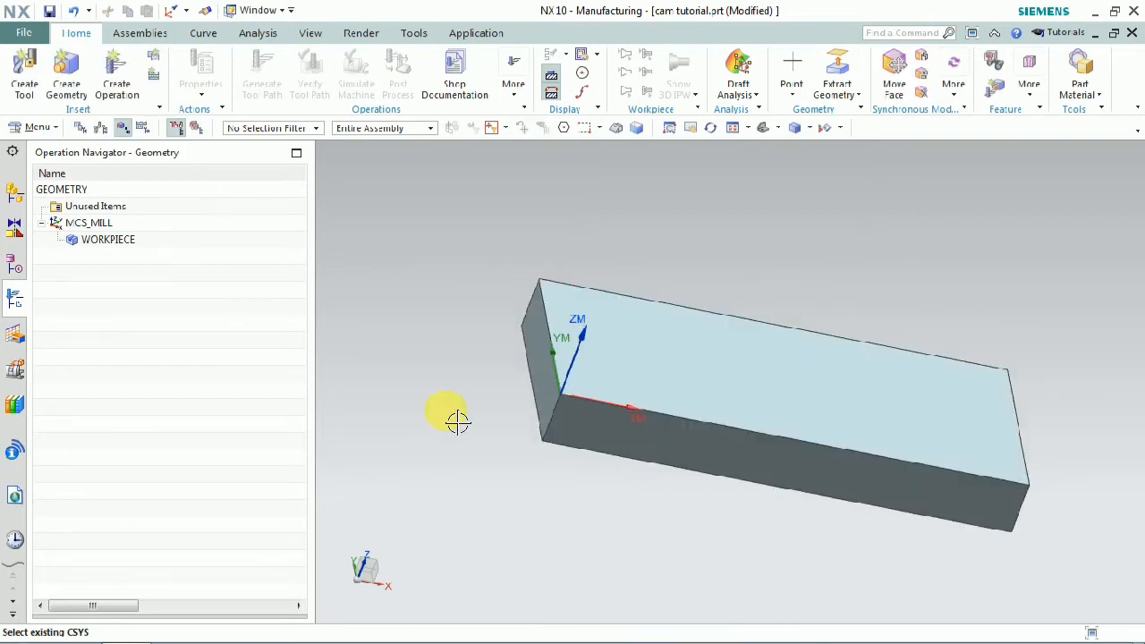
Step: Edit WORKPIECE and specify the solid block as its part geometry
left_click(125, 243)
right_click(128, 249)
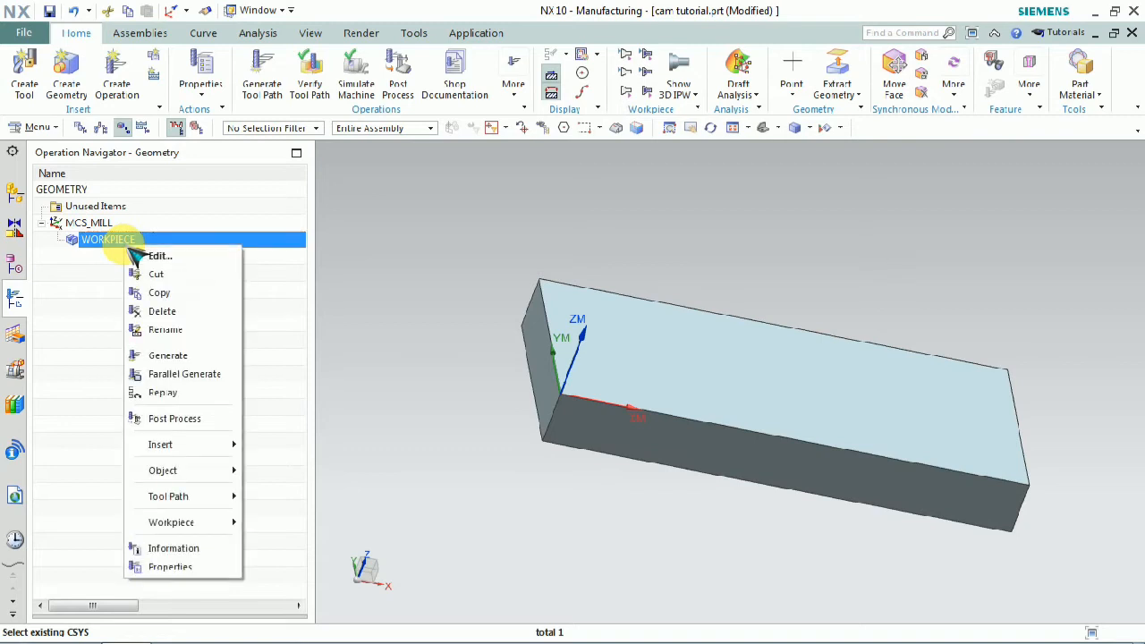
left_click(215, 256)
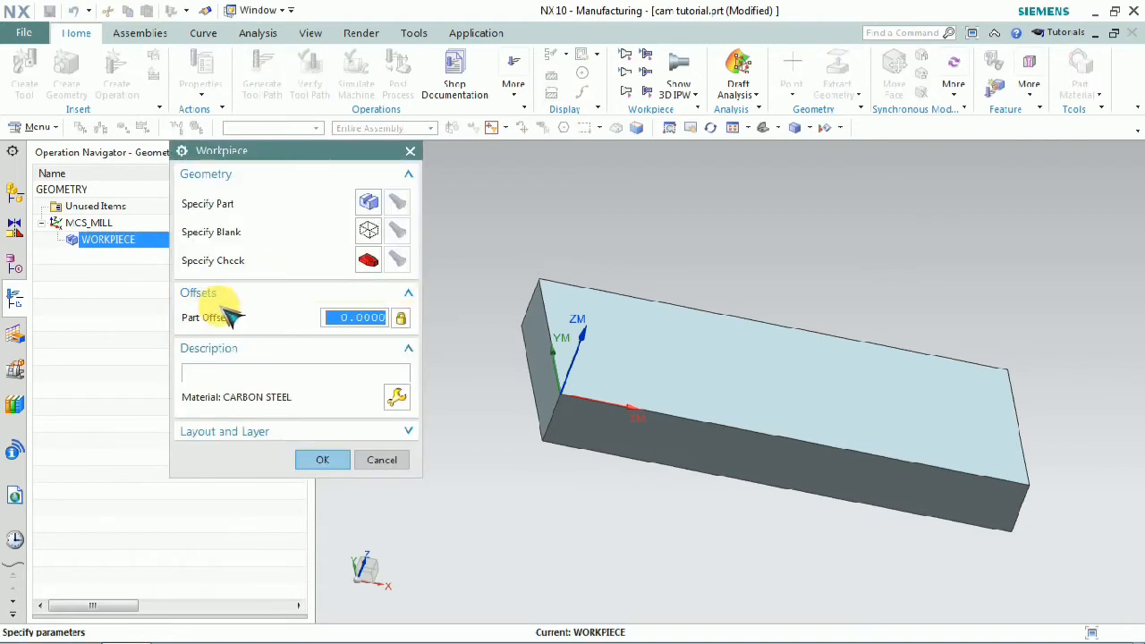
left_click(369, 209)
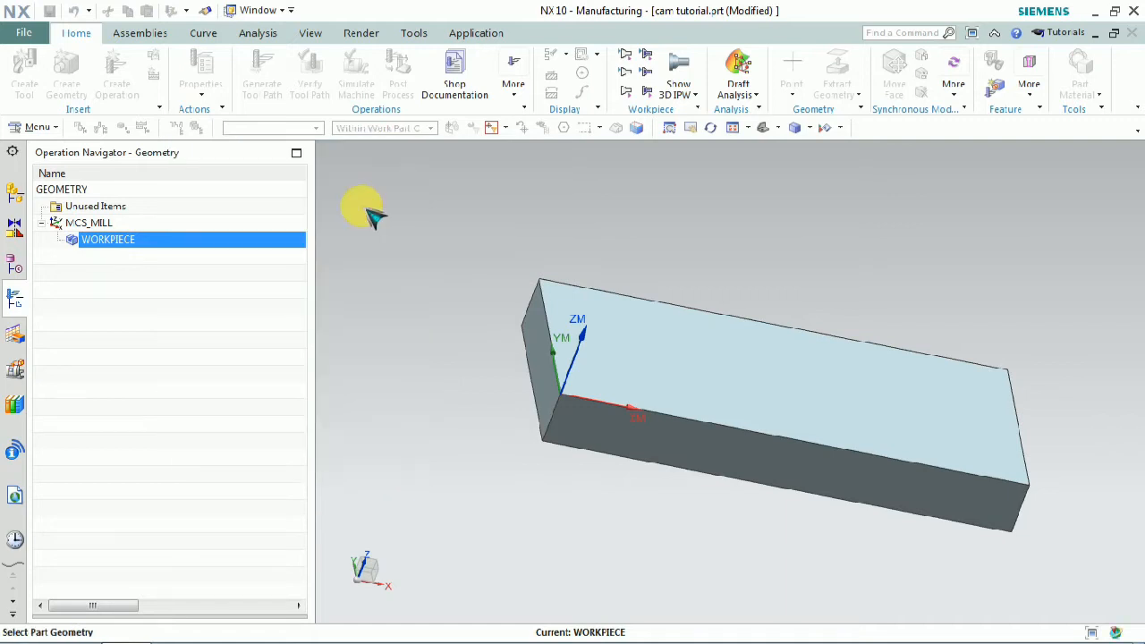
left_click(763, 397)
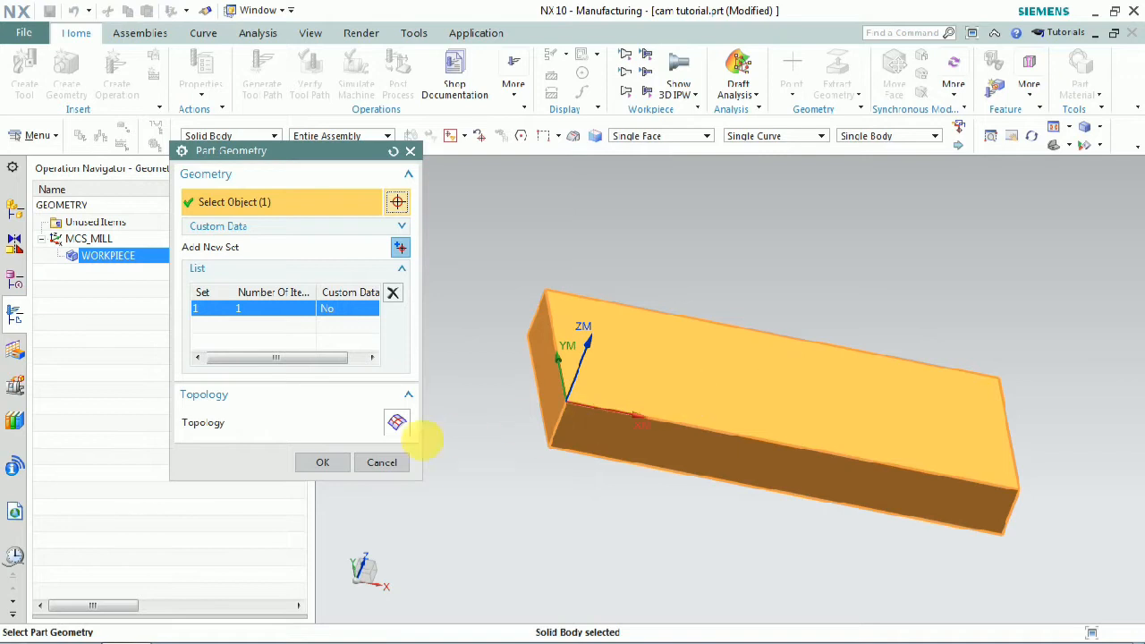
left_click(322, 463)
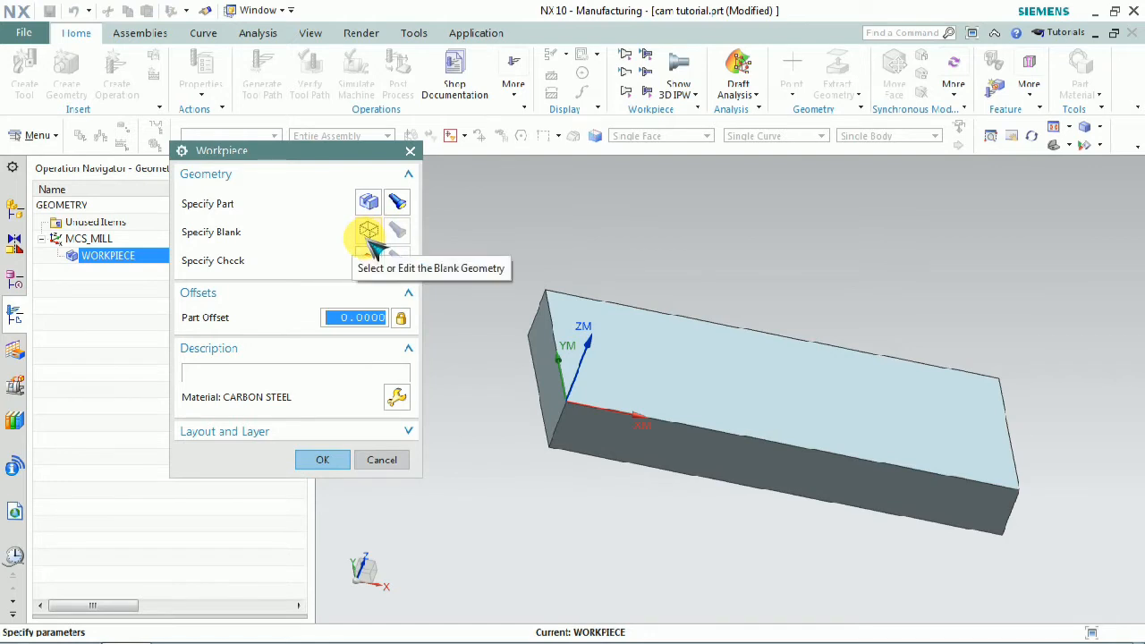
left_click(368, 238)
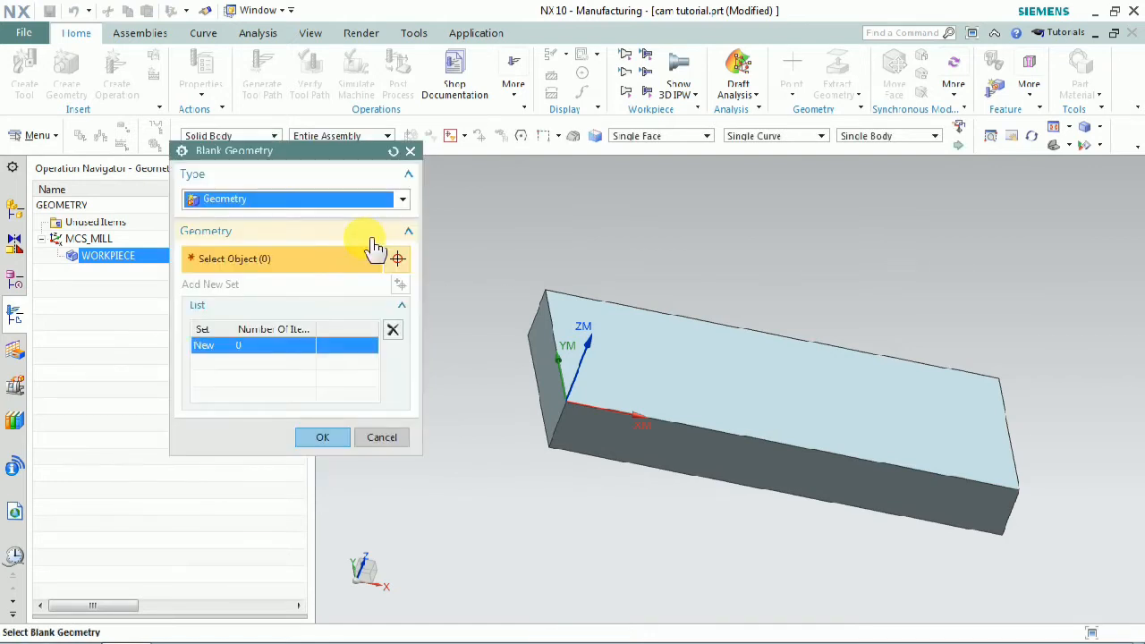
left_click(328, 199)
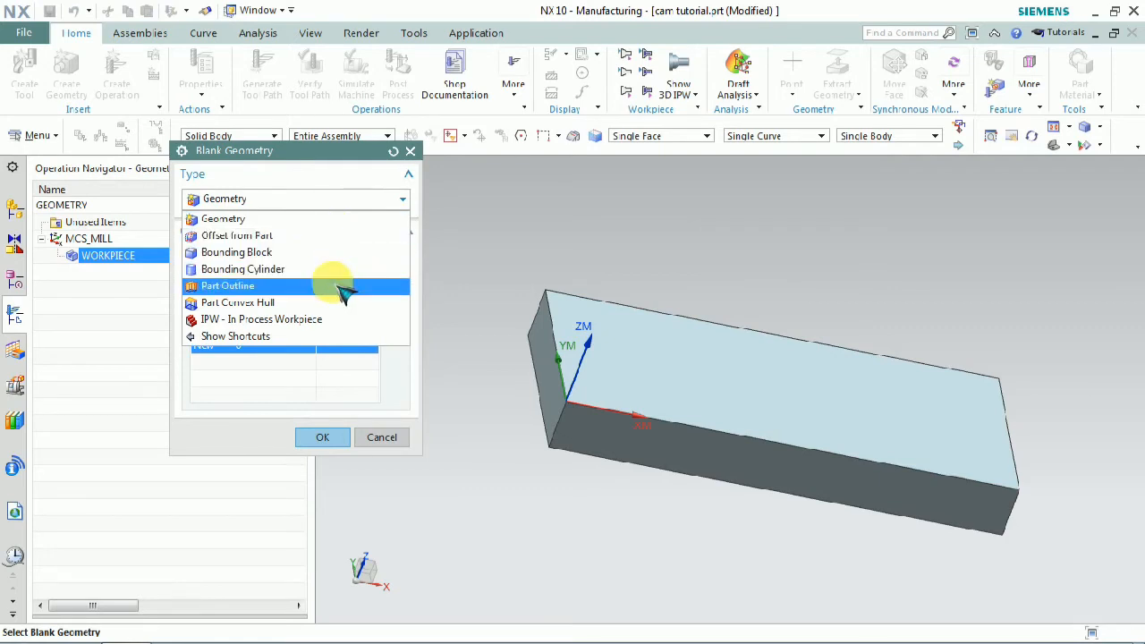
left_click(324, 238)
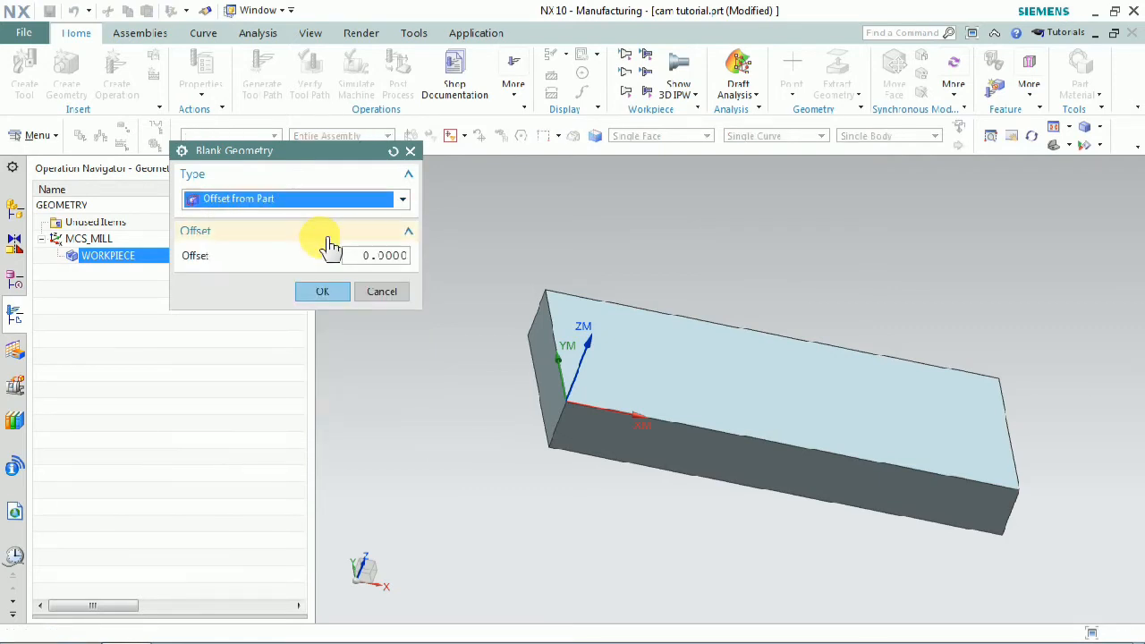
left_click(382, 291)
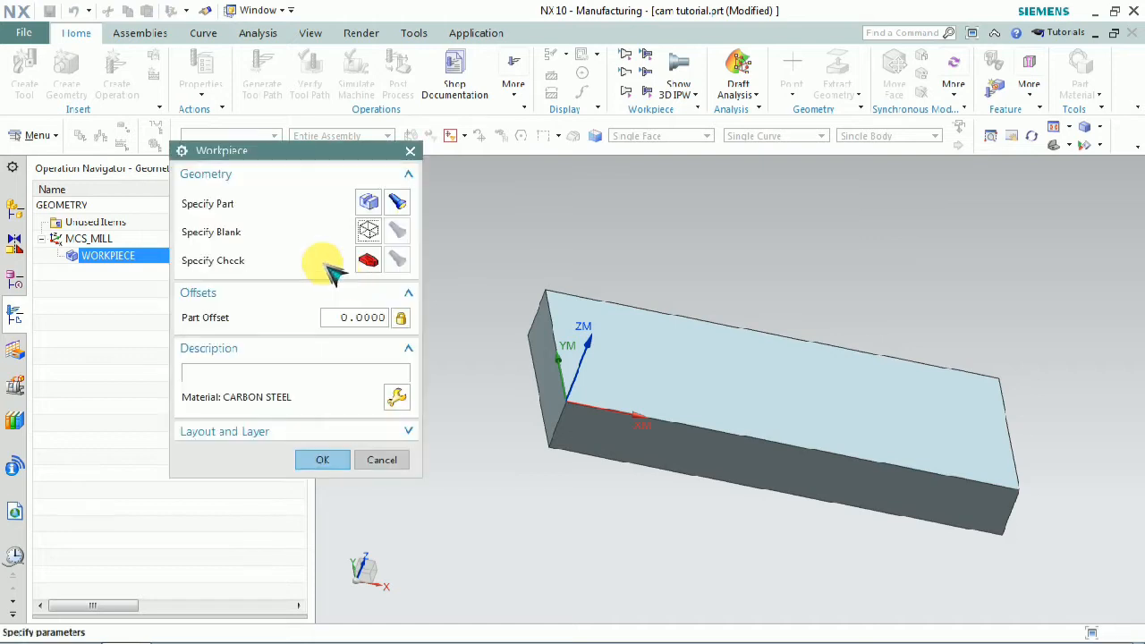
Step: Define WORKPIECE's blank geometry as a Part Outline, with its direction along the ZM axis
left_click(367, 231)
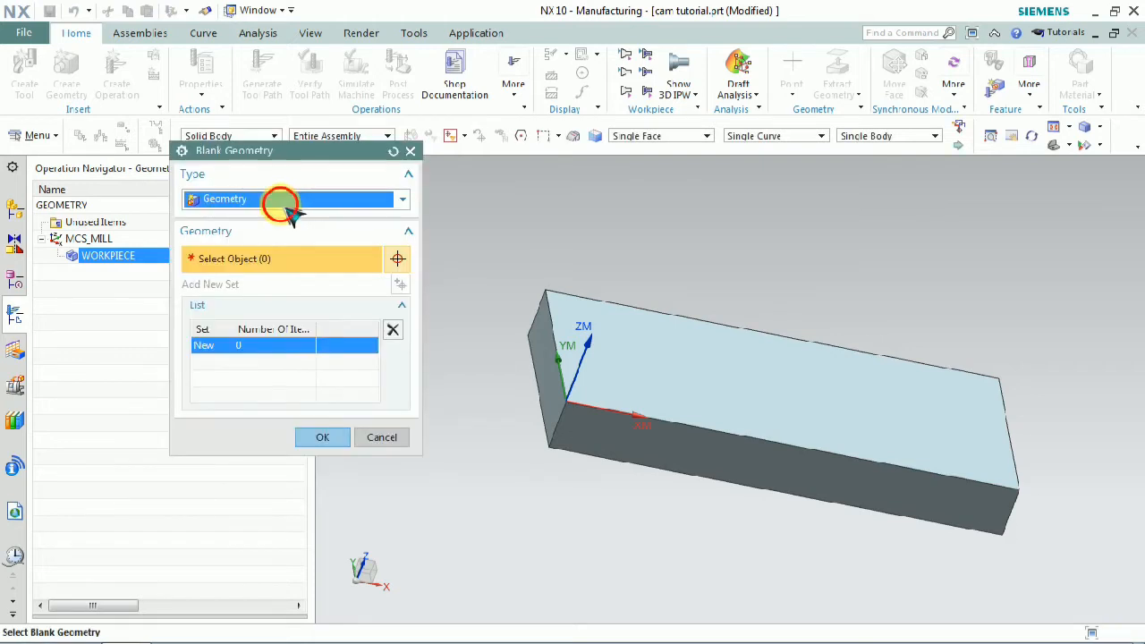
left_click(284, 206)
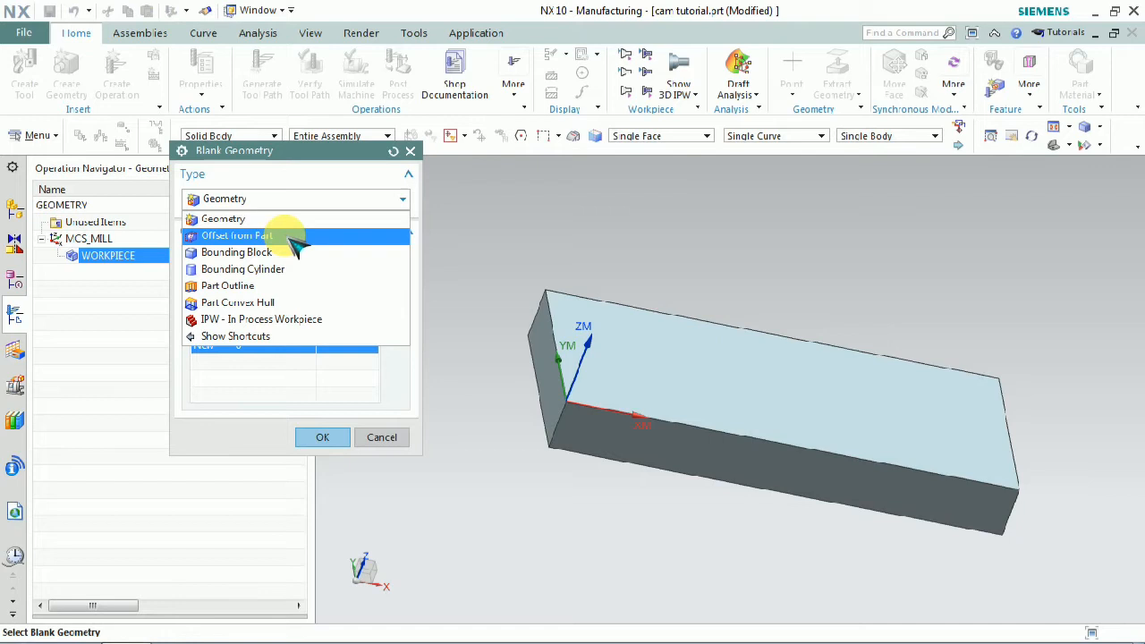
left_click(318, 288)
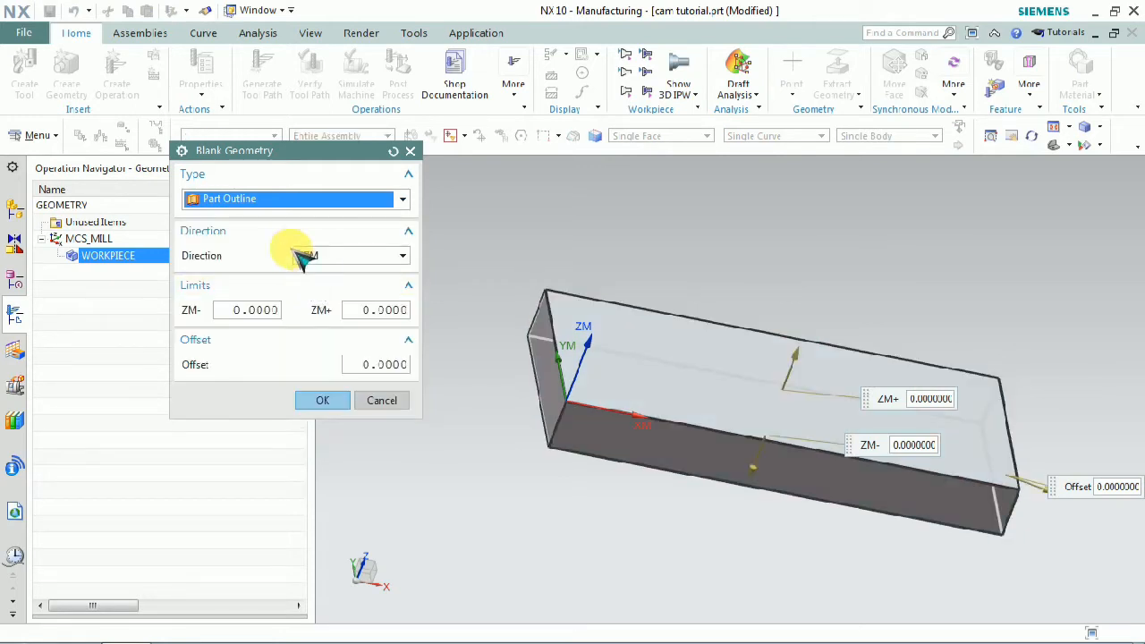
left_click(309, 255)
left_click(380, 258)
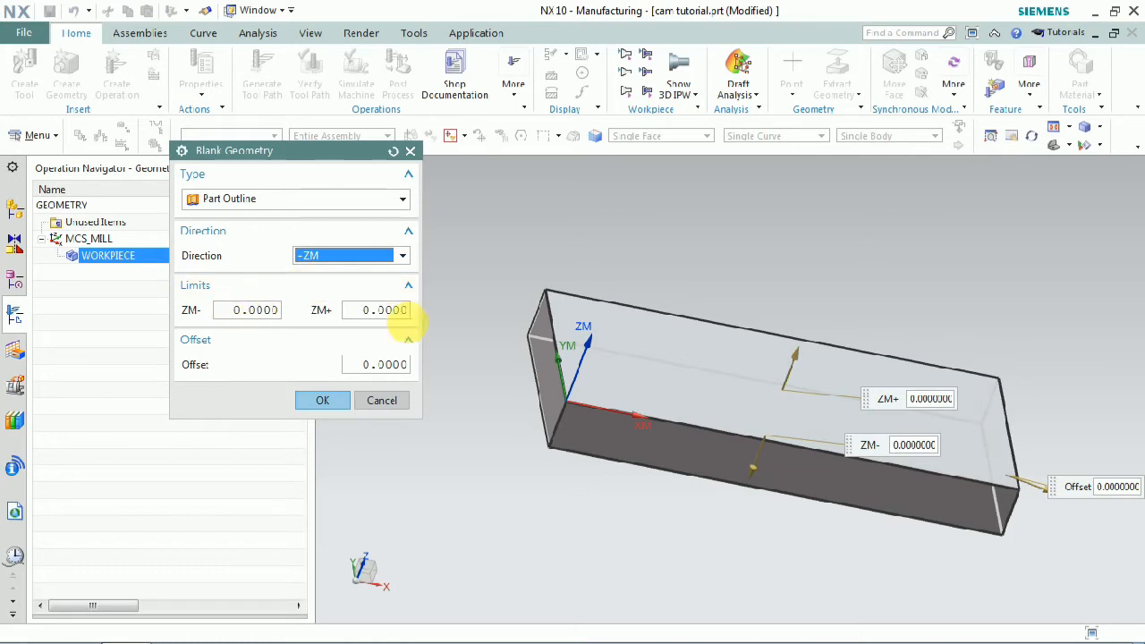
Step: Set the blank's ZM+ limit to 3 mm and accept the blank and workpiece definitions
left_click(370, 309)
middle_click_drag(695, 319, 746, 404)
scroll(788, 403, "up", 4)
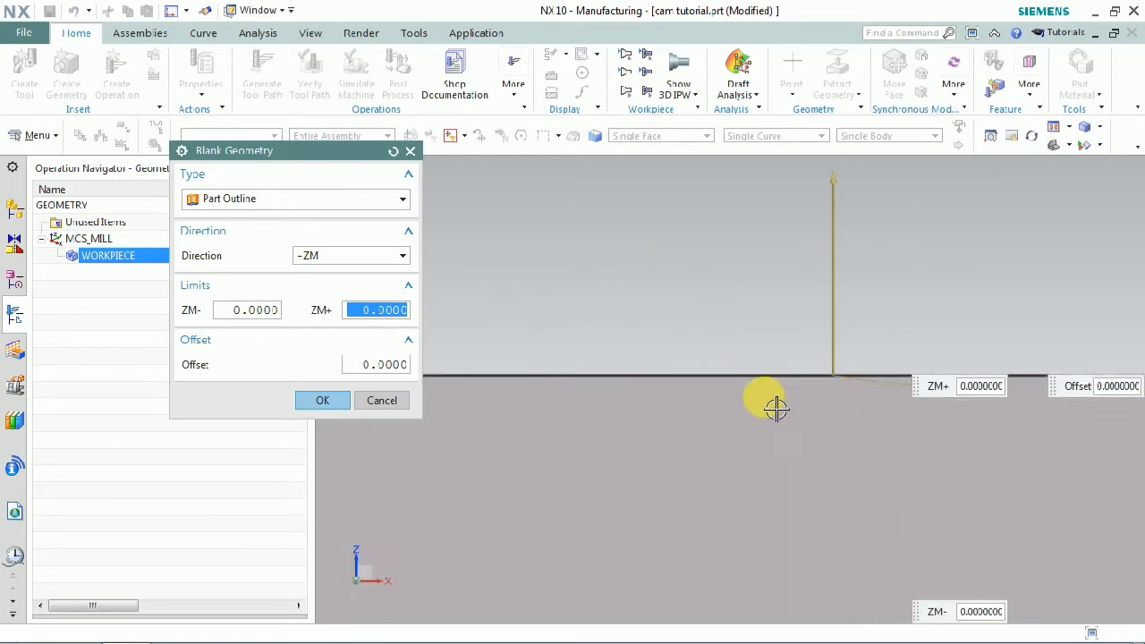
type("3")
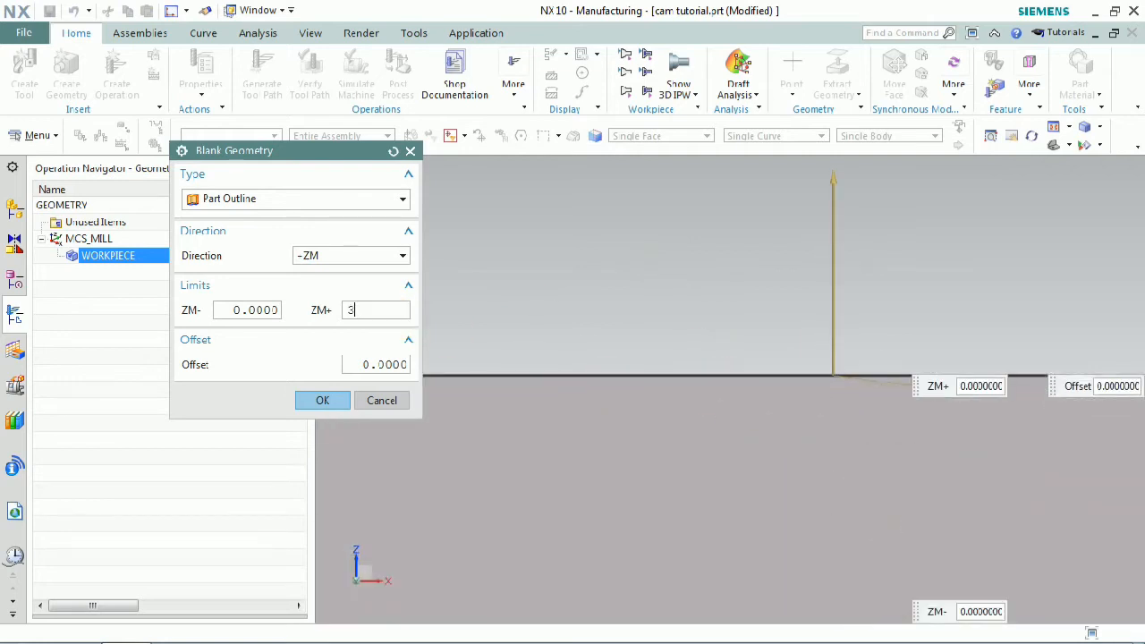
key("Return")
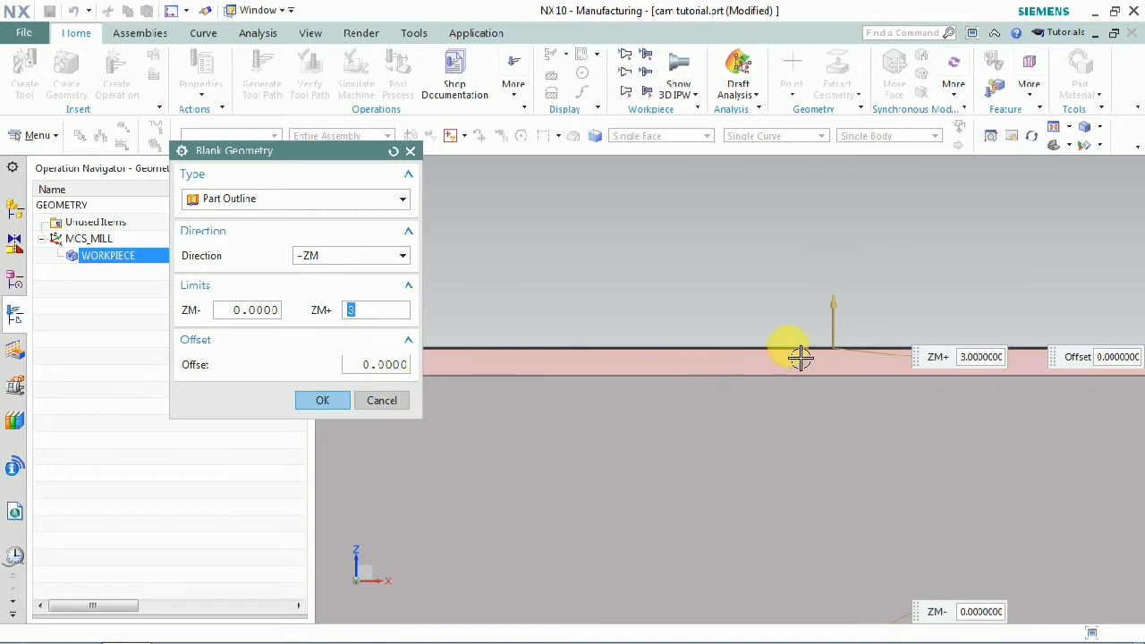
scroll(826, 416, "down", 4)
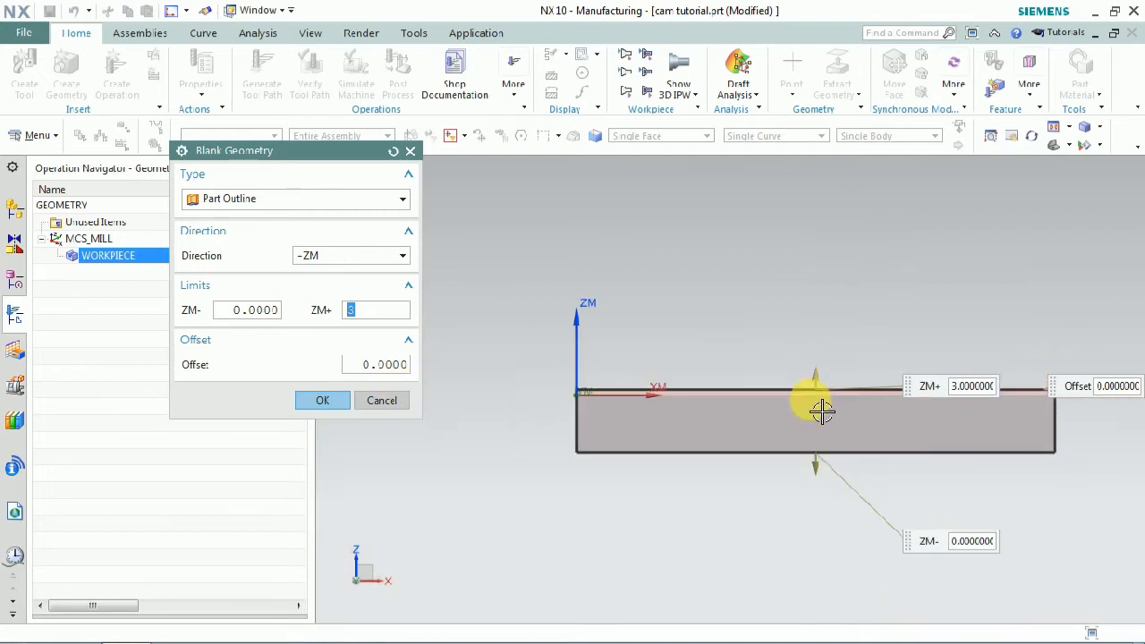
middle_click_drag(619, 391, 638, 410)
left_click(322, 400)
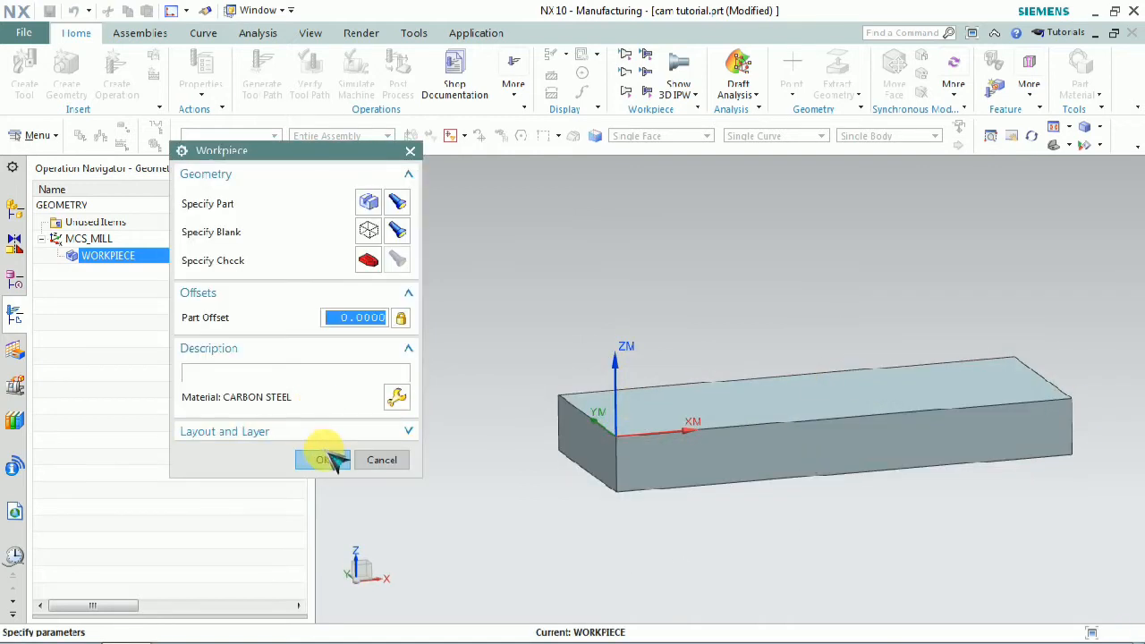
left_click(327, 460)
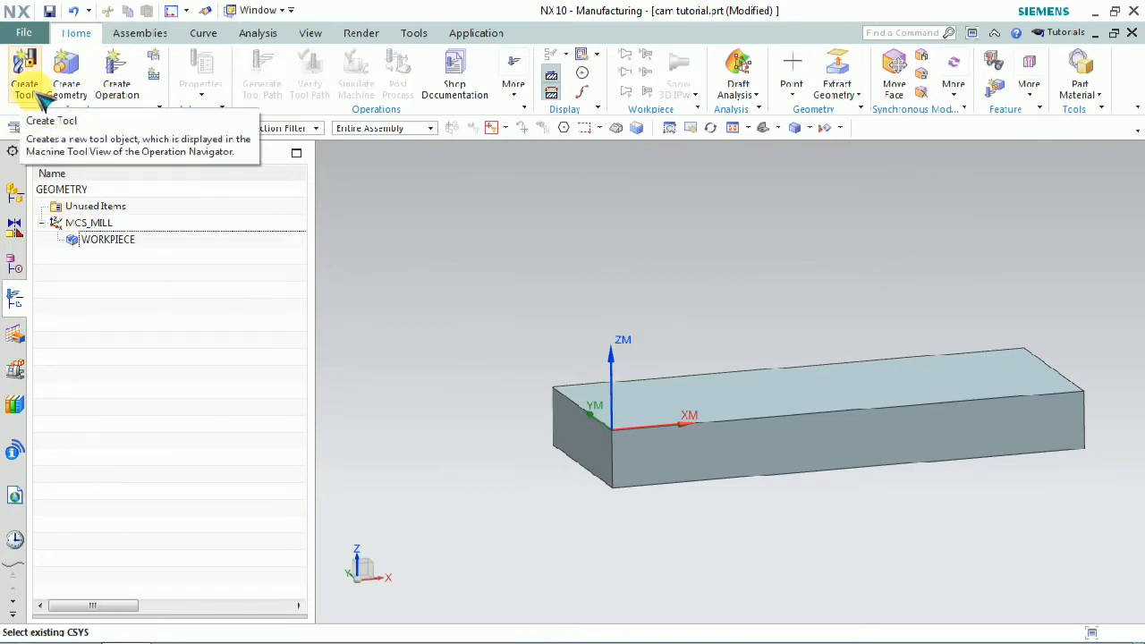
Step: Create a mill_contour tool of the MILL subtype under GENERIC_MACHINE, named dia-100_face_MILL
left_click(25, 87)
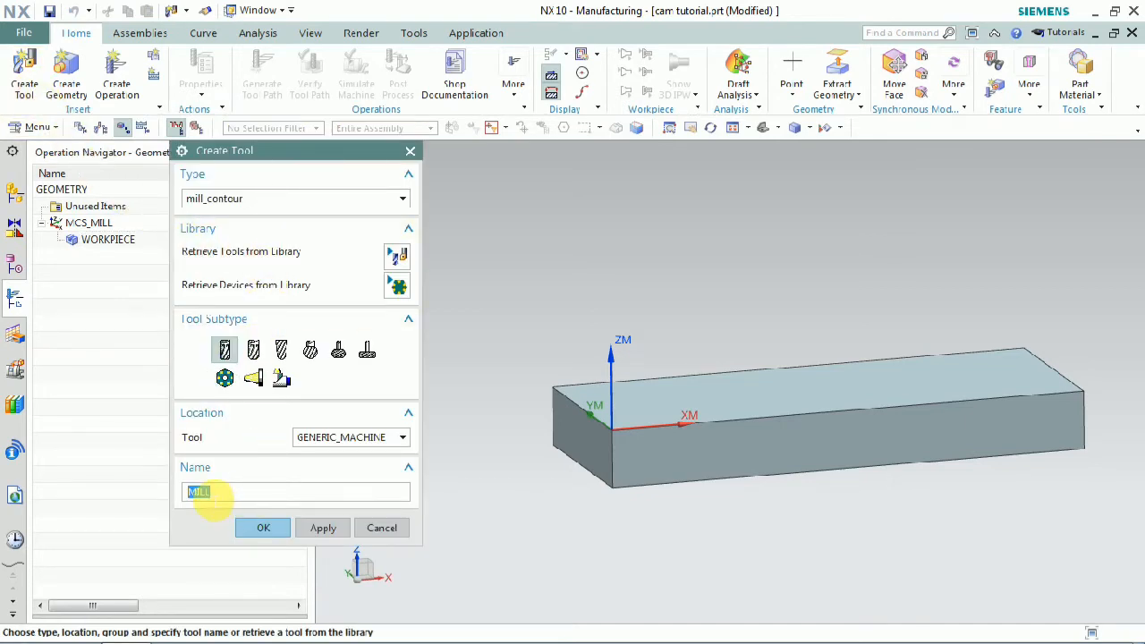
left_click(190, 494)
type("dia-100_fac")
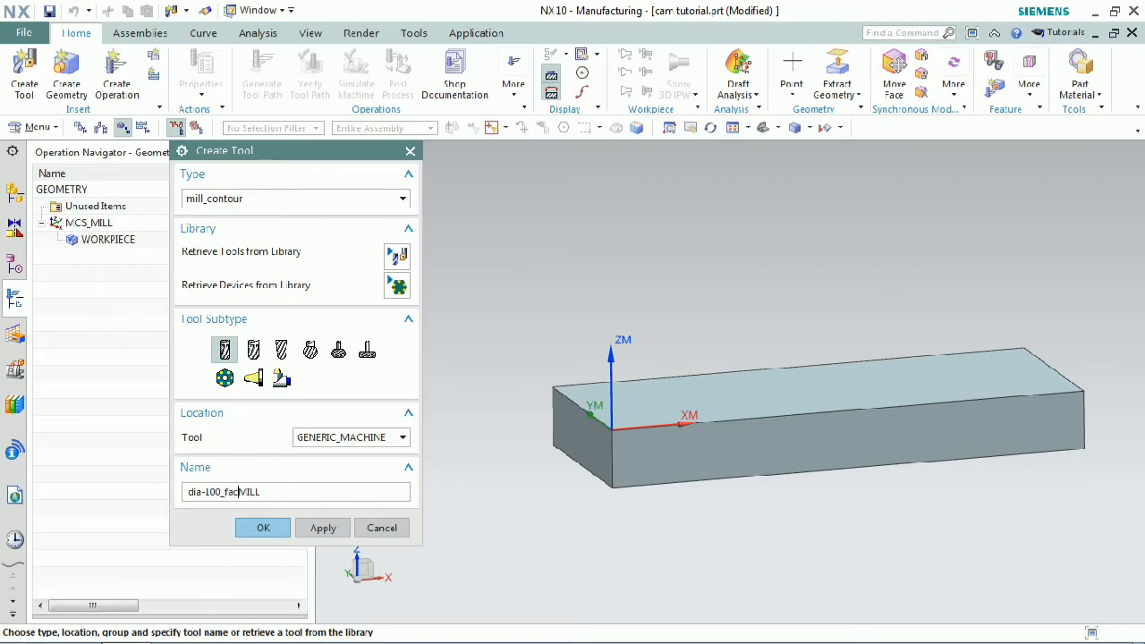
type("_")
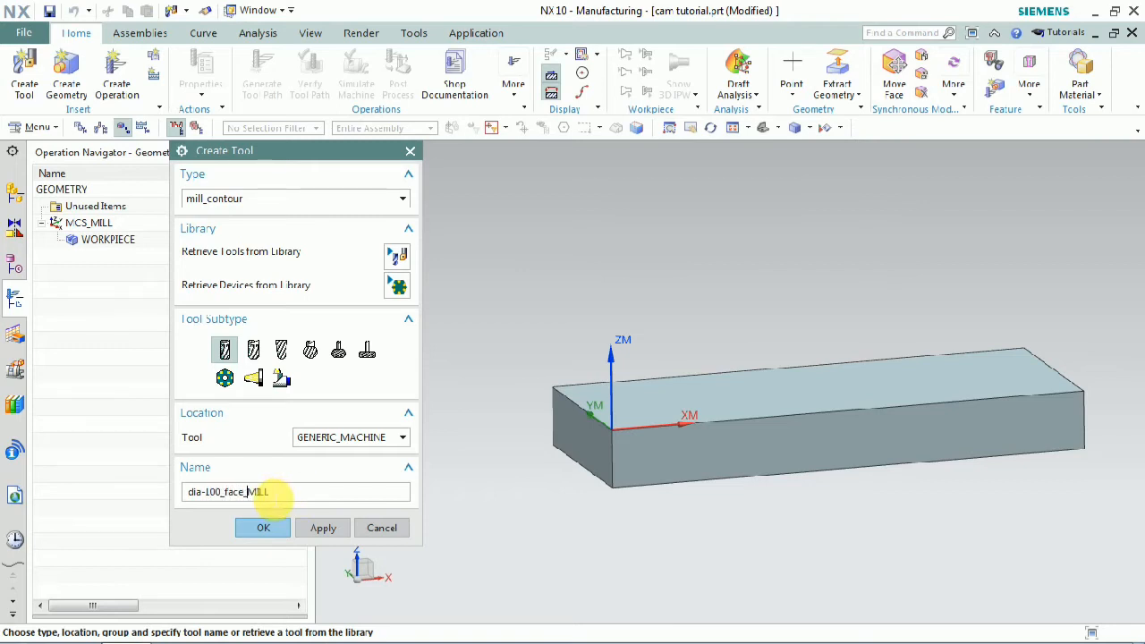
left_click(261, 529)
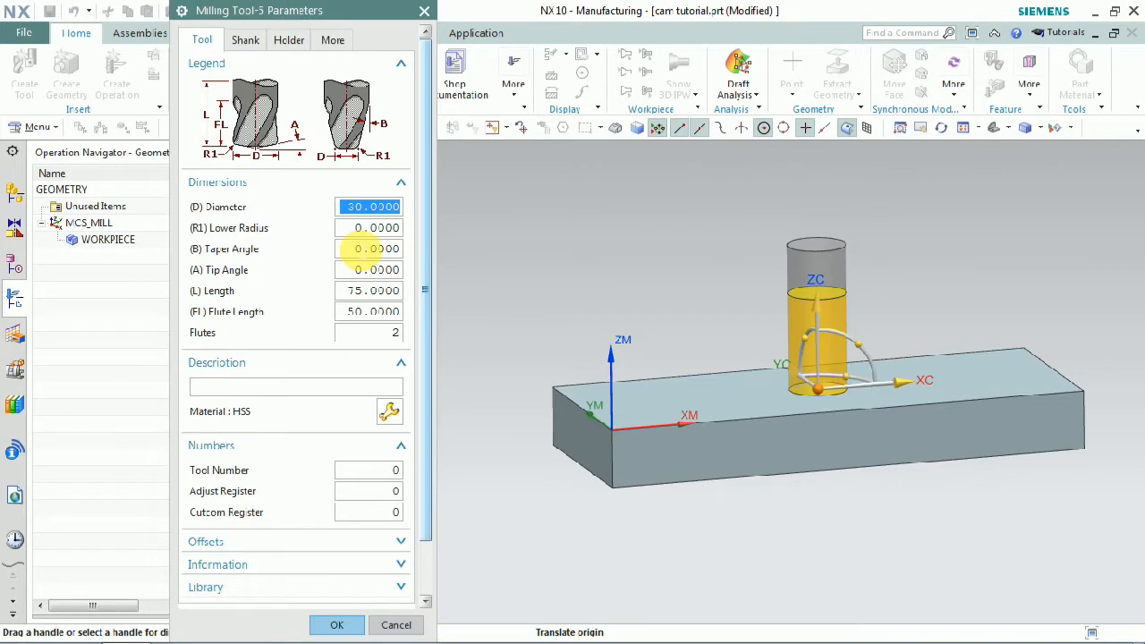
Step: Give the face mill a diameter of 100 mm and 8 flutes, with tool number, adjust register and cutcom register all set to 1
type("100")
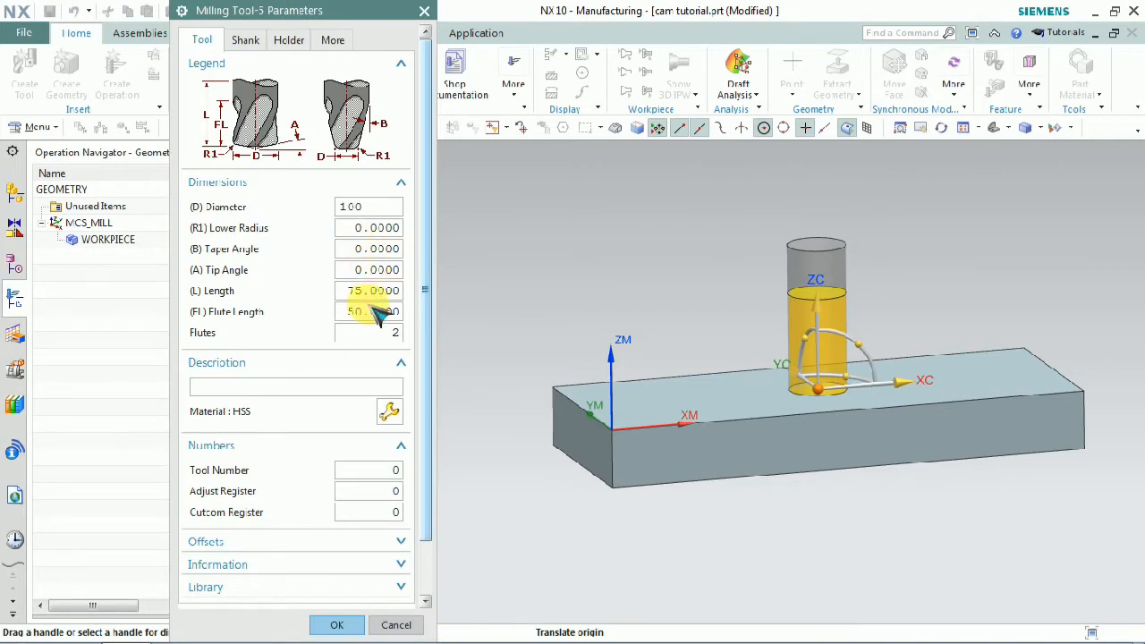
left_click(375, 333)
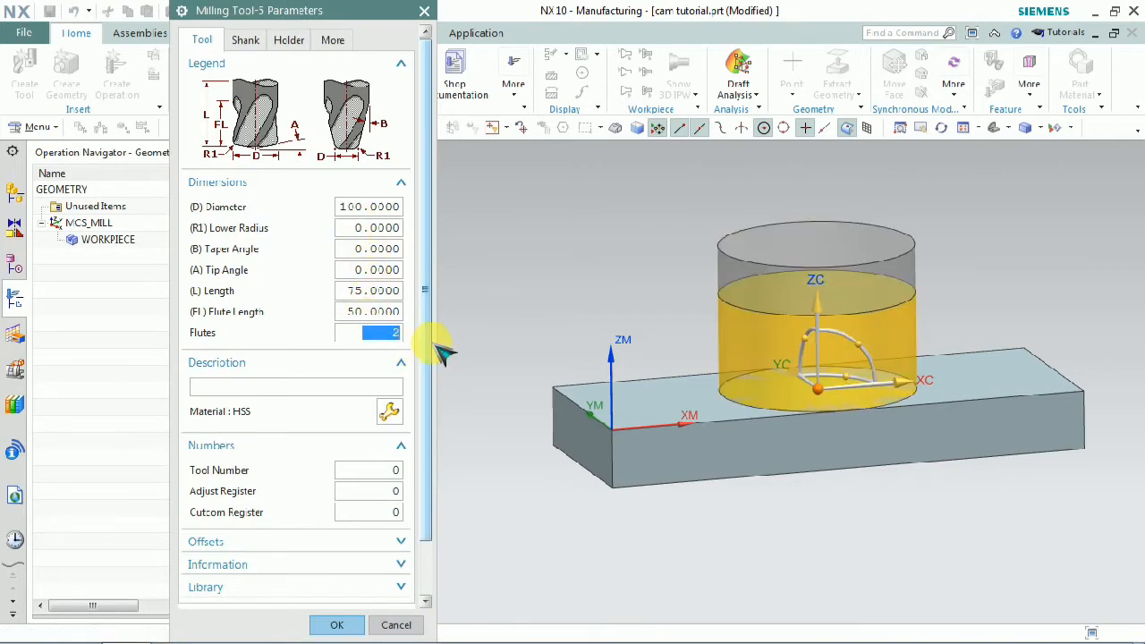
type("8")
left_click(375, 302)
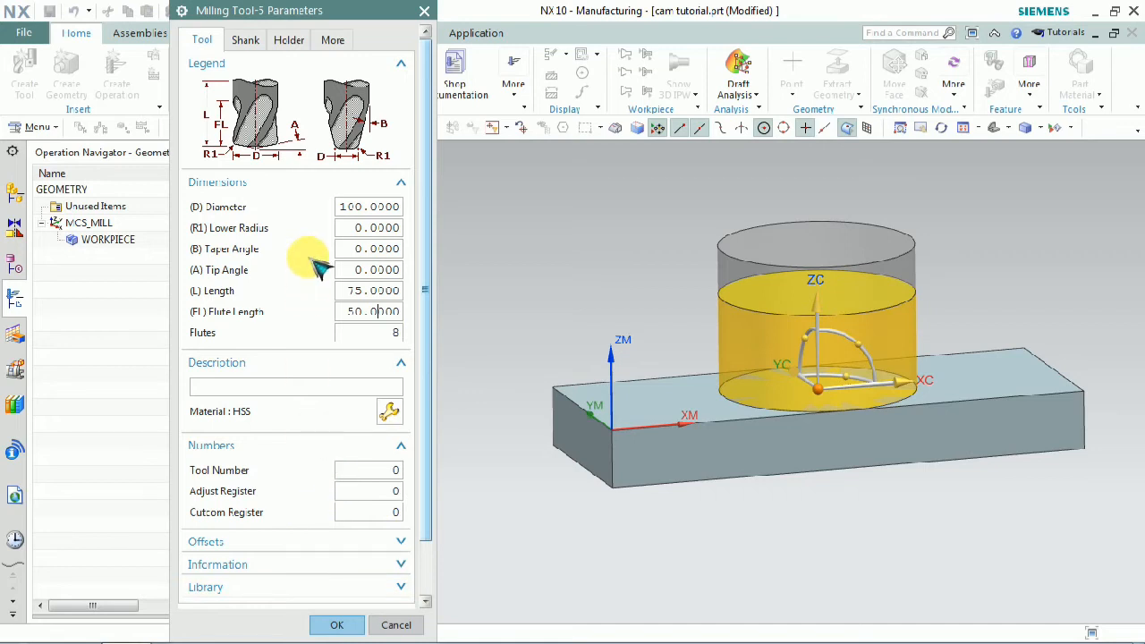
left_click_drag(369, 470, 428, 519)
type("11")
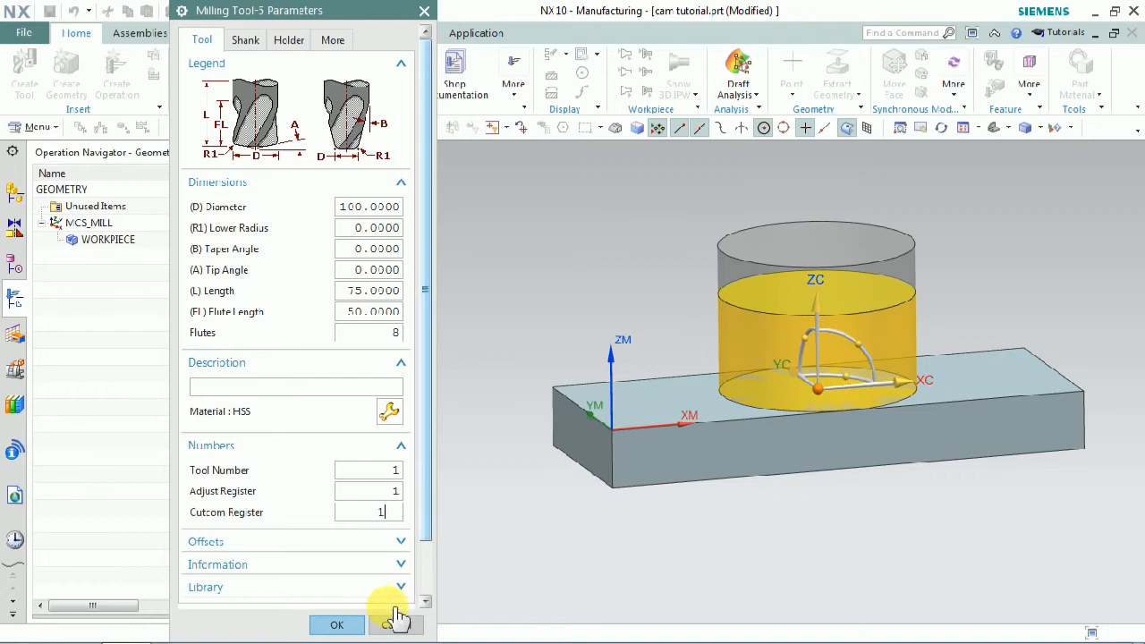
left_click(338, 625)
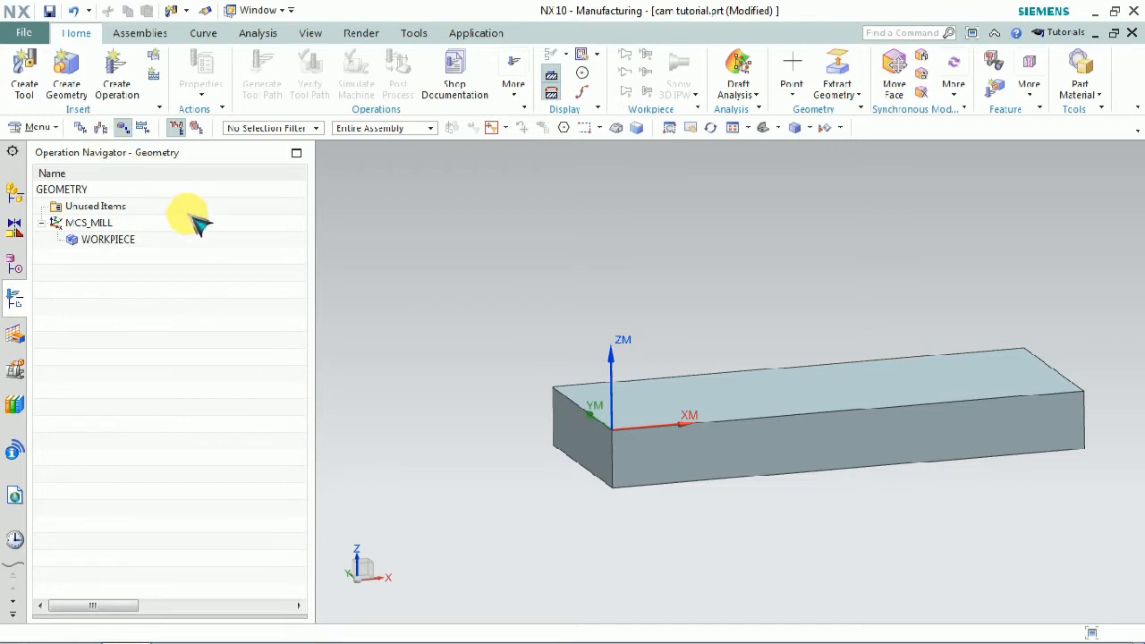
Step: Insert a mill_contour Fixed Contour operation named FIXED_CONTOUR under WORKPIECE
left_click(108, 240)
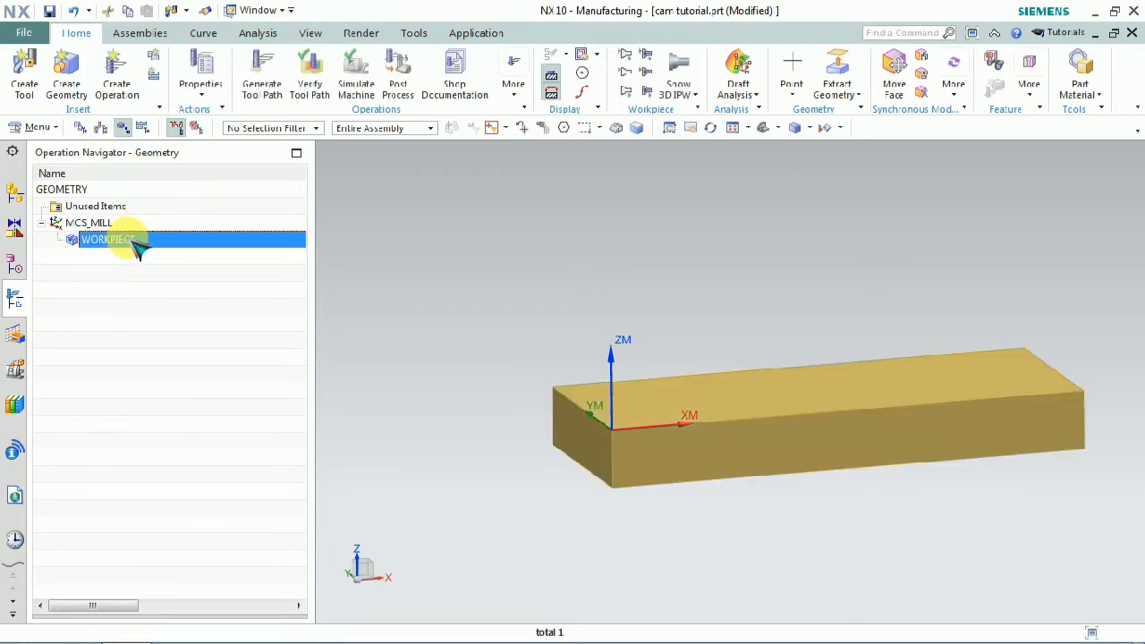
right_click(134, 243)
mouse_move(204, 442)
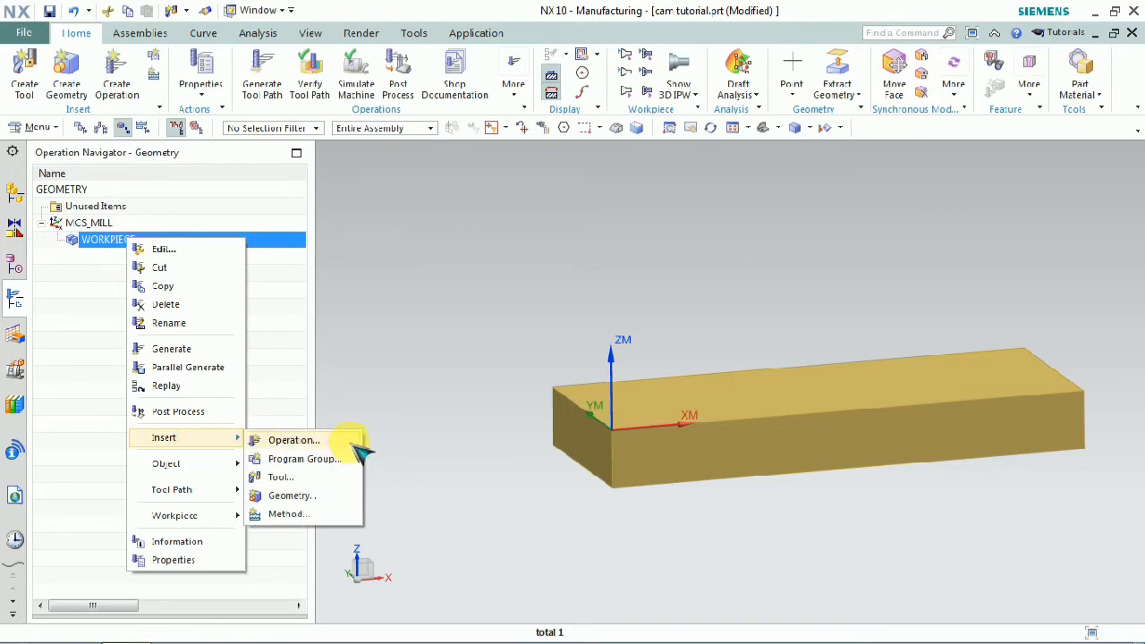
left_click(355, 442)
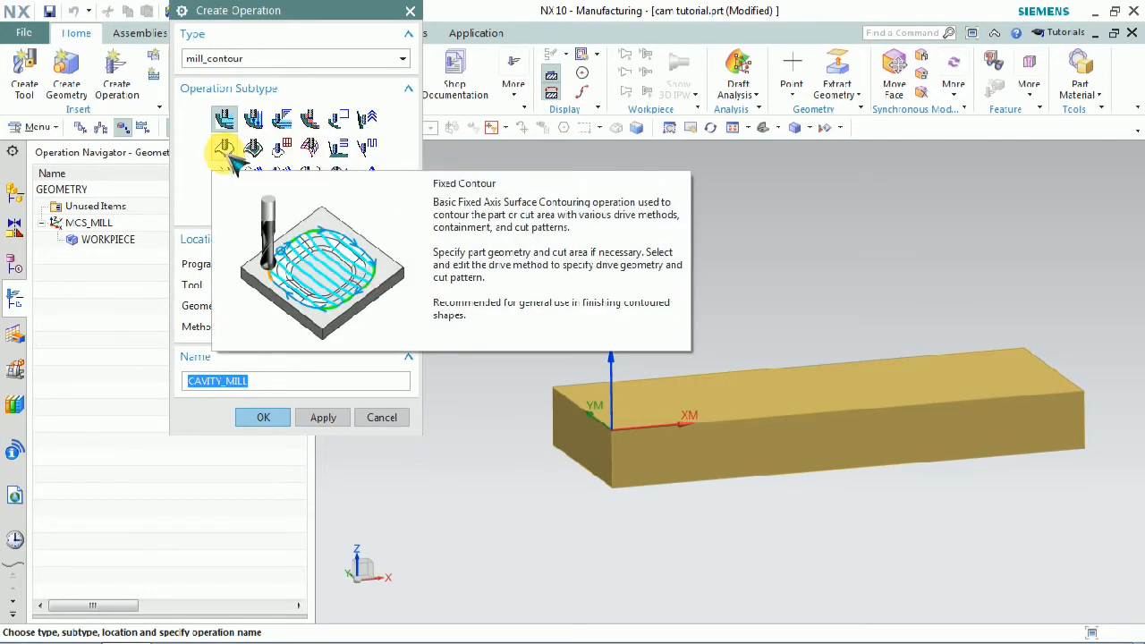
left_click(229, 154)
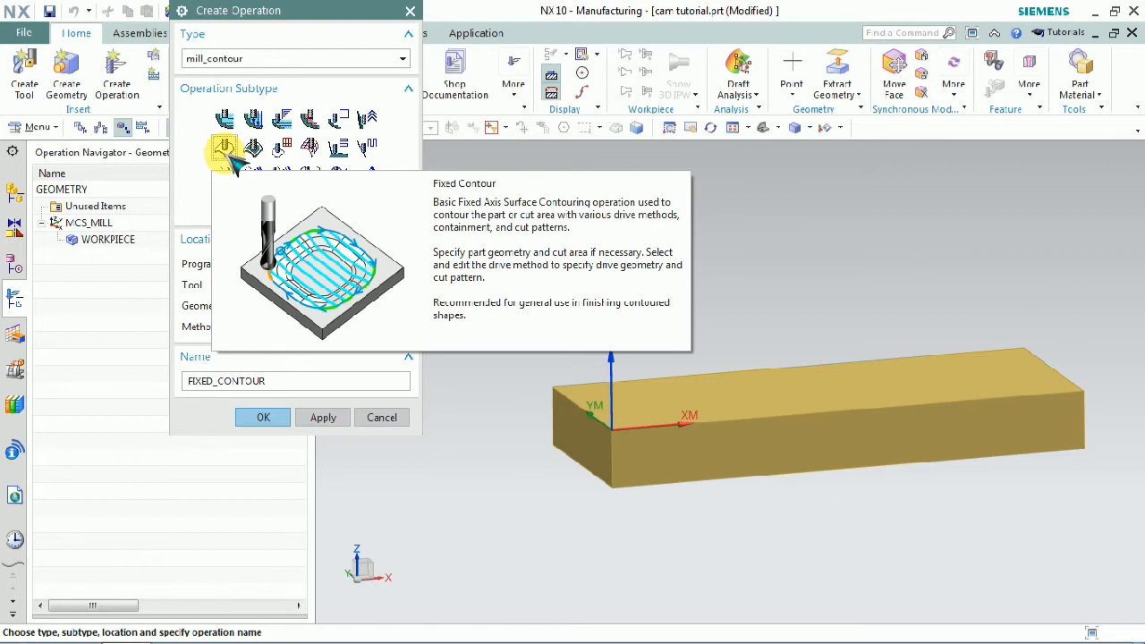
left_click(263, 418)
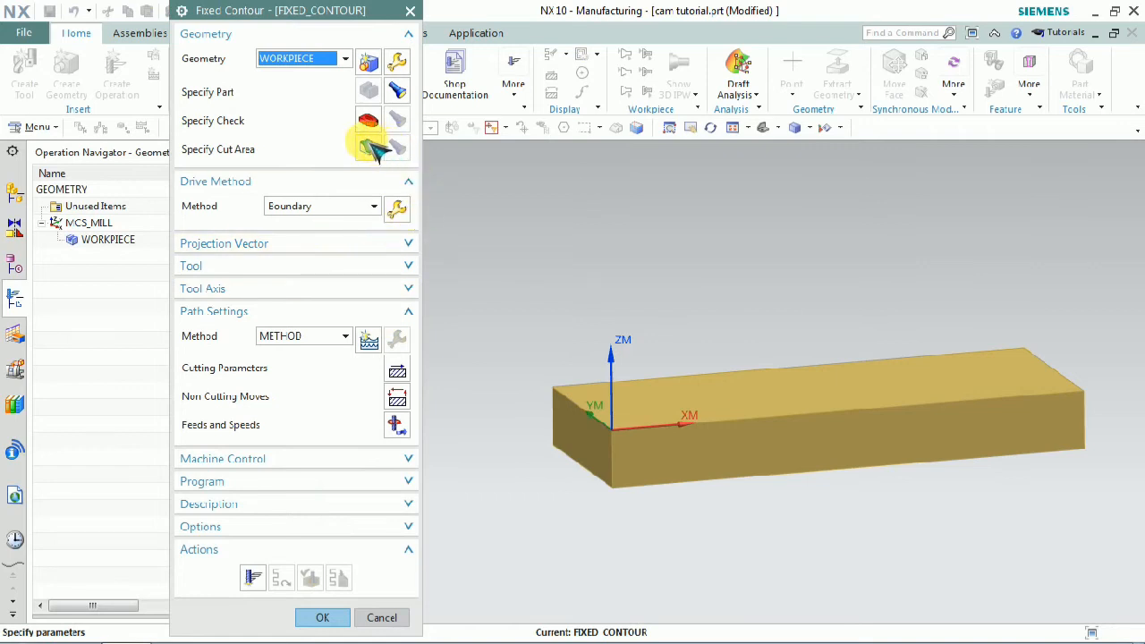
Step: Display the operation's part geometry and specify the block's top face as the cut area
left_click(399, 92)
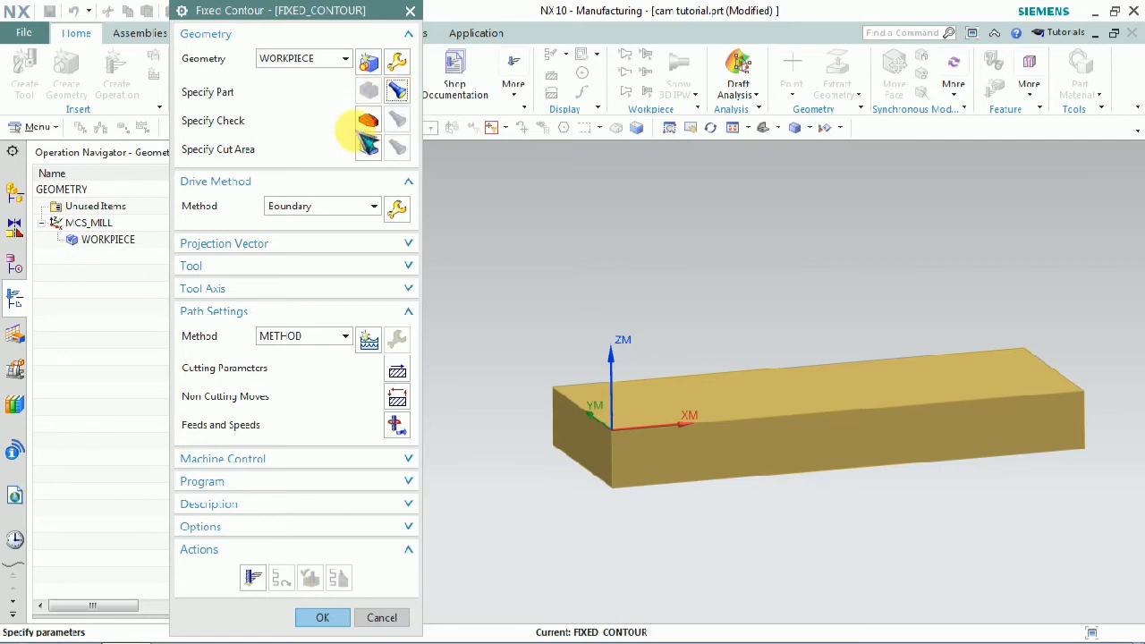
left_click(369, 150)
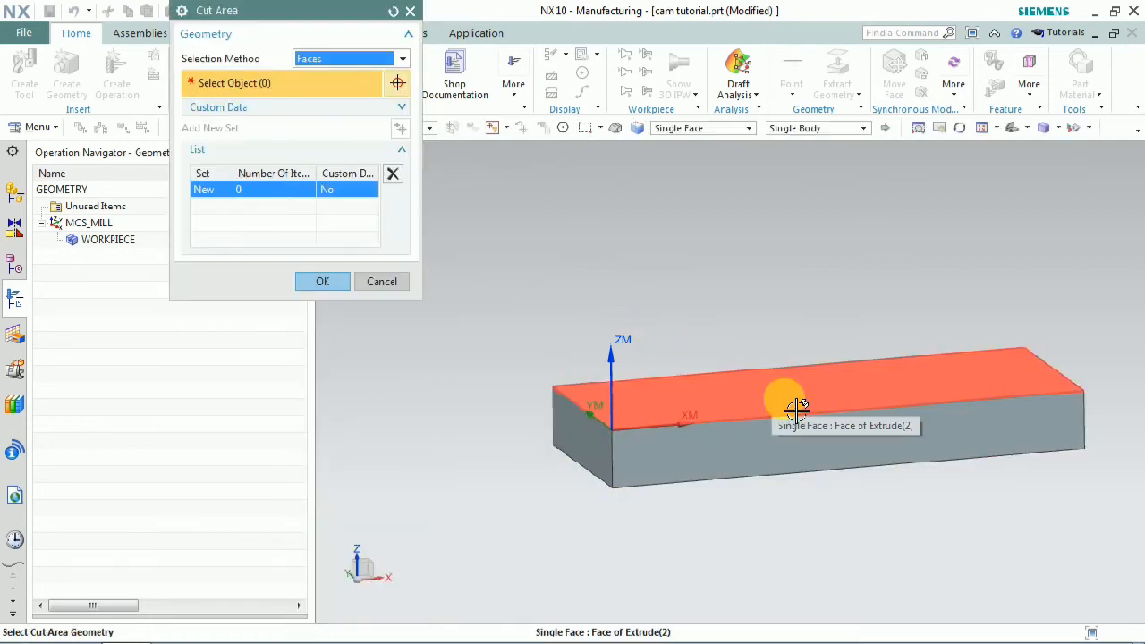
left_click(797, 408)
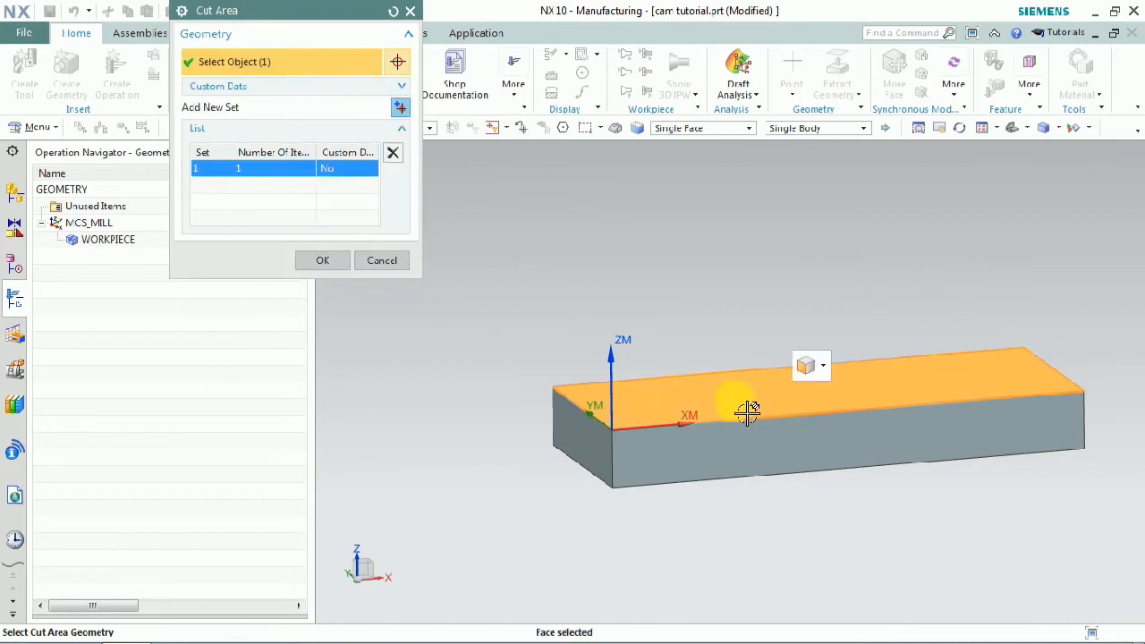
left_click(323, 262)
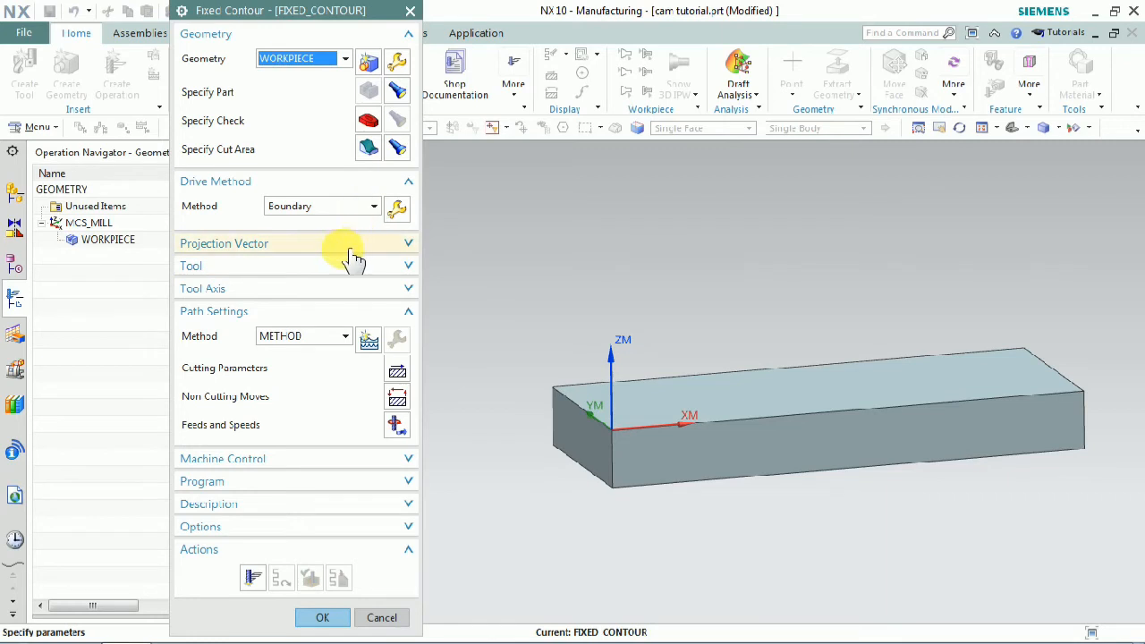
Step: Change the operation's drive method to Area Milling and accept its default drive settings
left_click(378, 204)
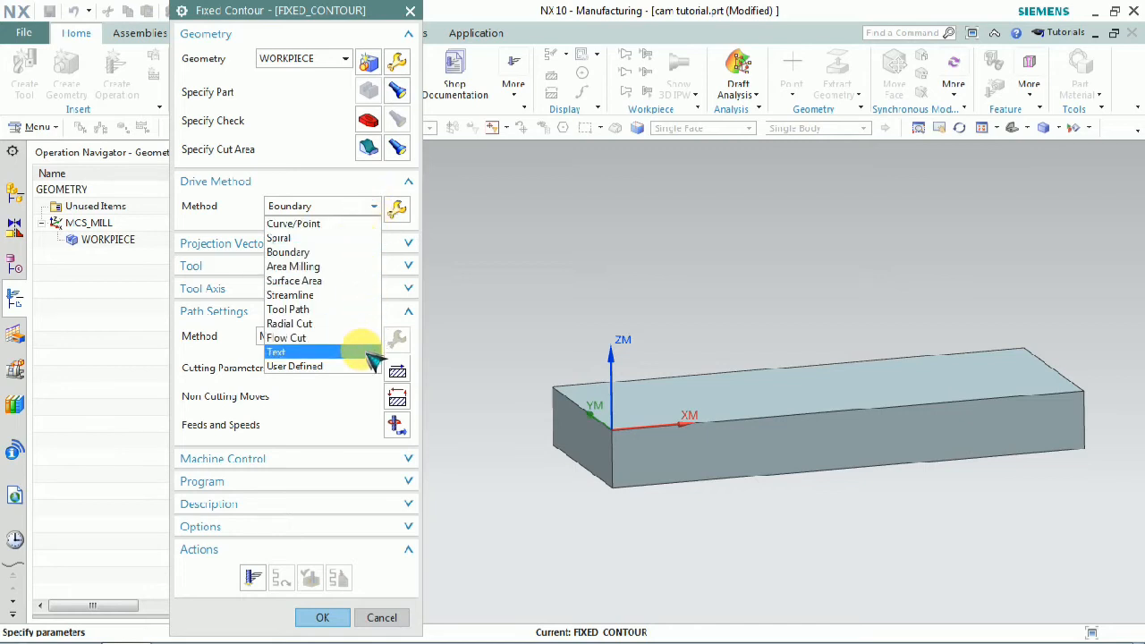
left_click(352, 268)
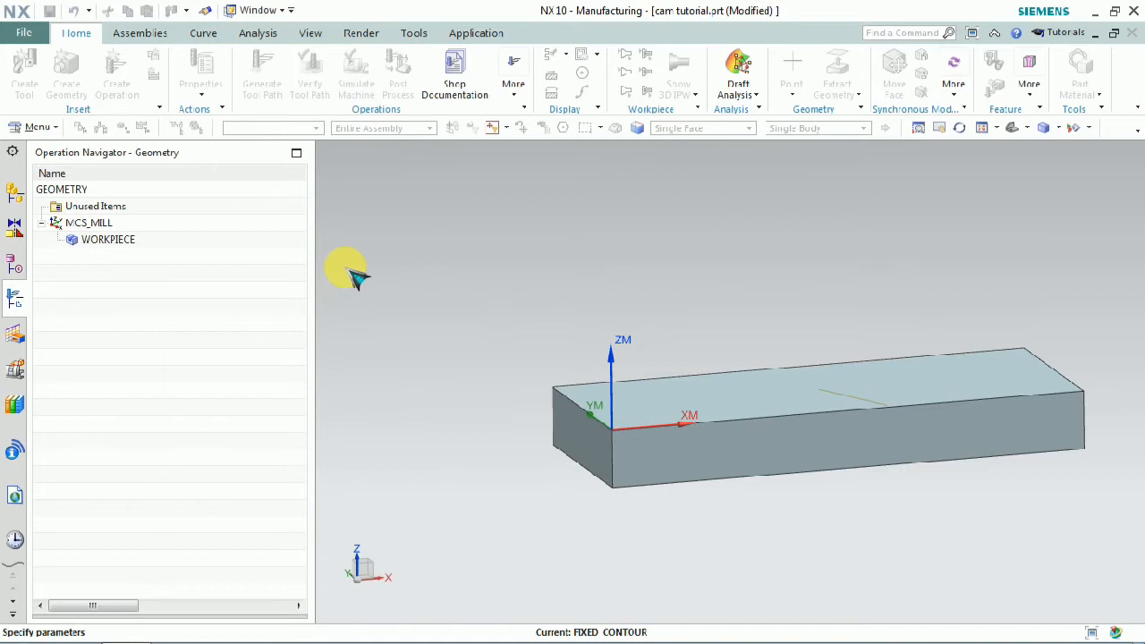
mouse_move(355, 278)
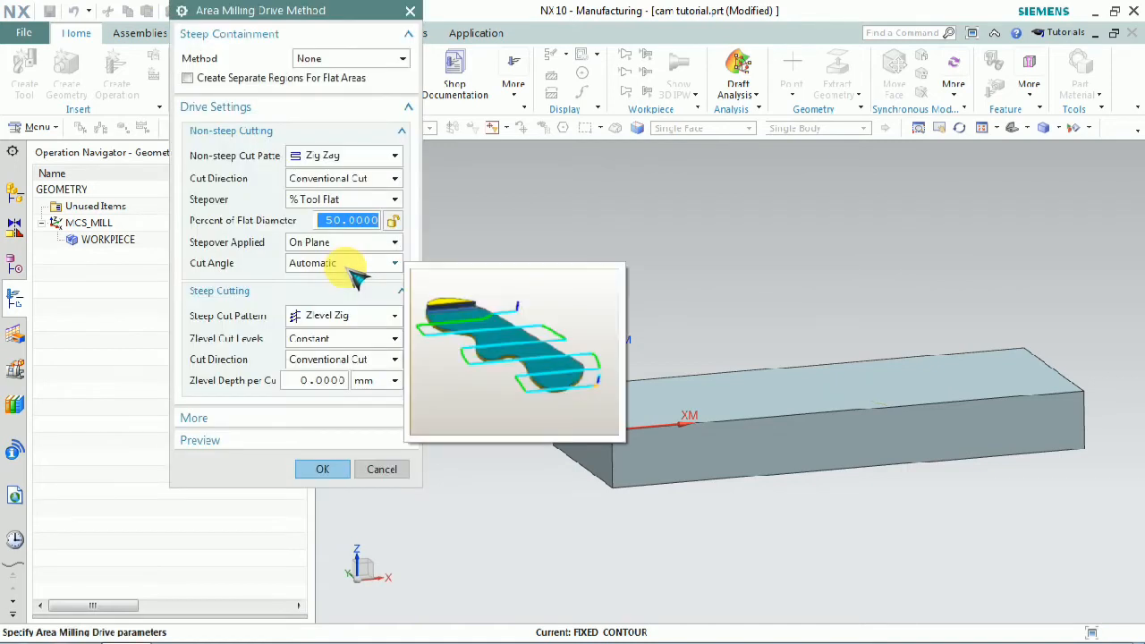
left_click(324, 471)
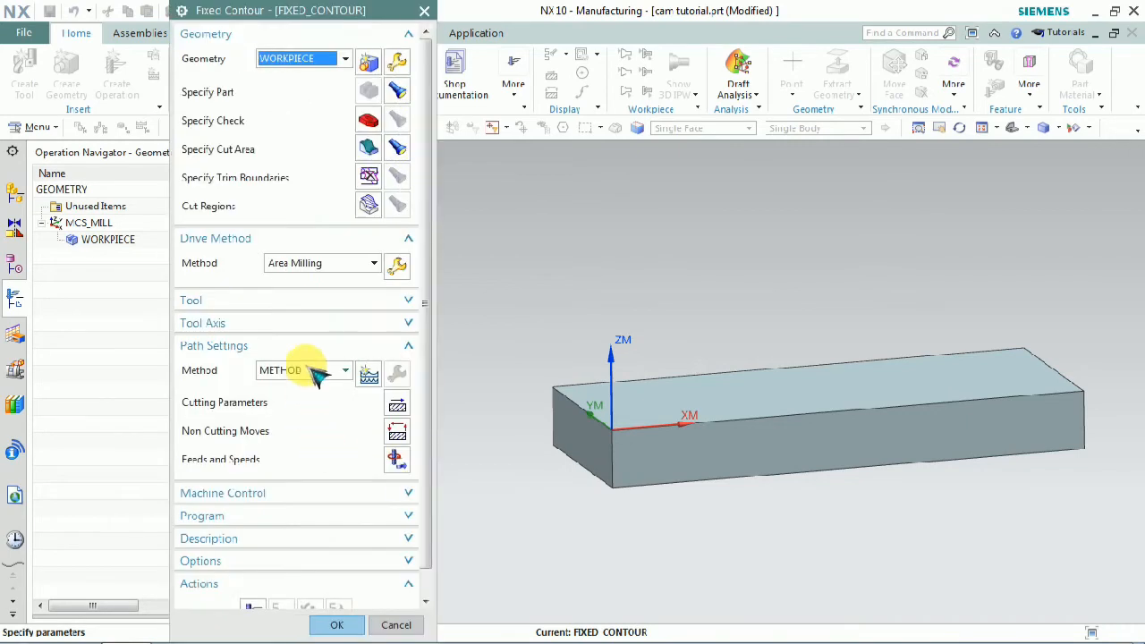
Step: Use DIA-100_FACE_MILL as the operation's tool and generate the tool path
left_click(303, 306)
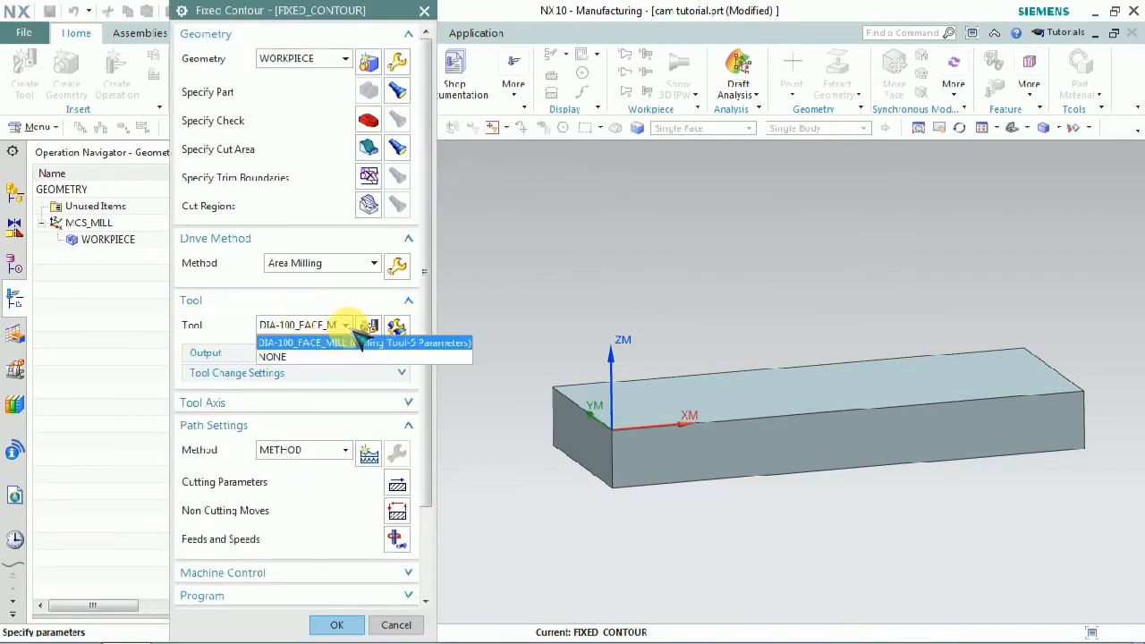
left_click(354, 326)
scroll(358, 456, "down", 3)
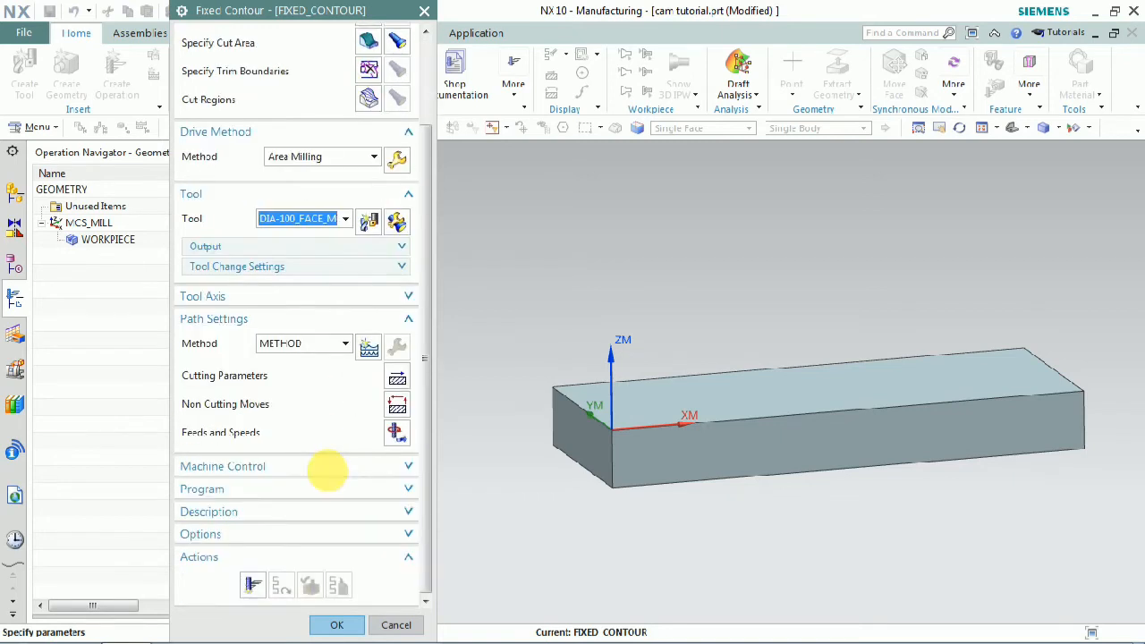
left_click(254, 585)
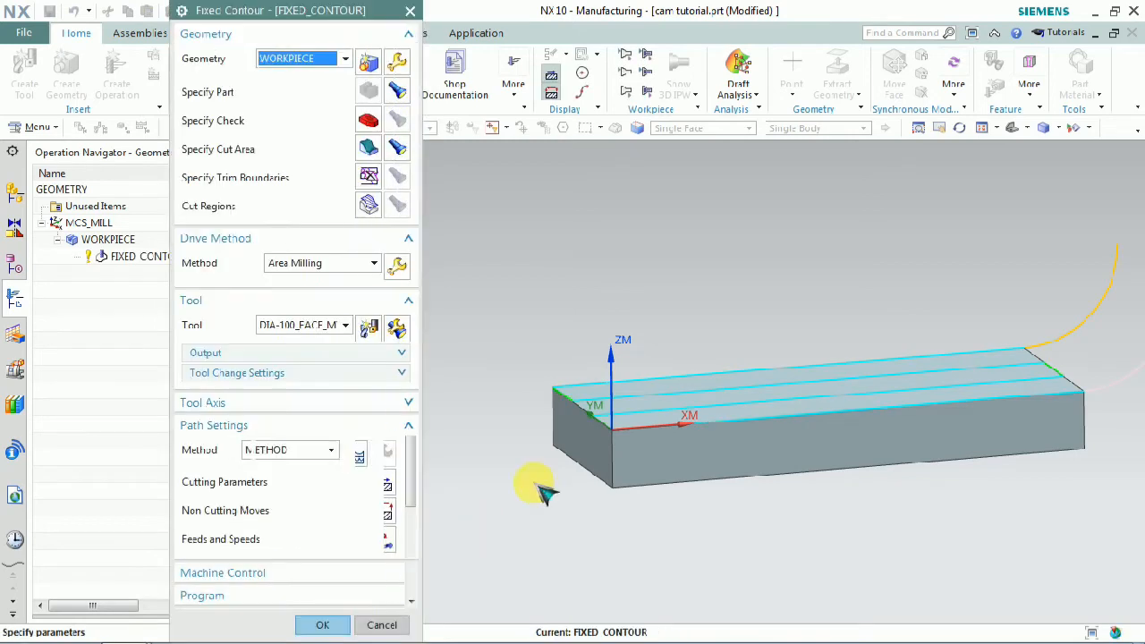
Step: Change the graphics background to Graduated Dark Grey Background
scroll(557, 302, "down", 2)
middle_click_drag(699, 331, 721, 378)
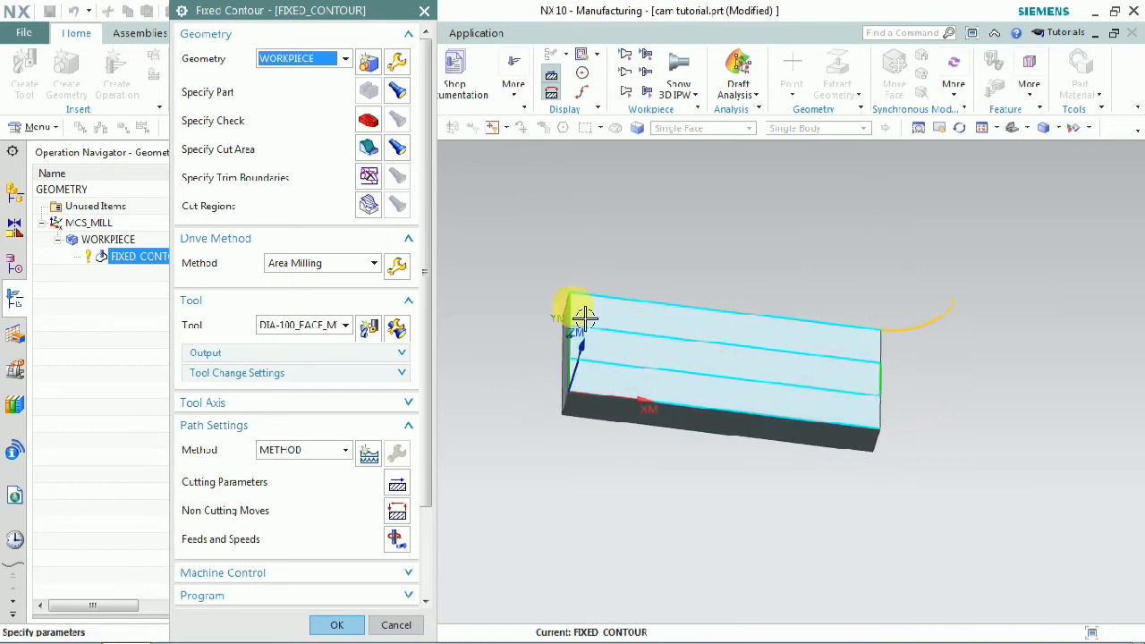
left_click(483, 365)
right_click(483, 365)
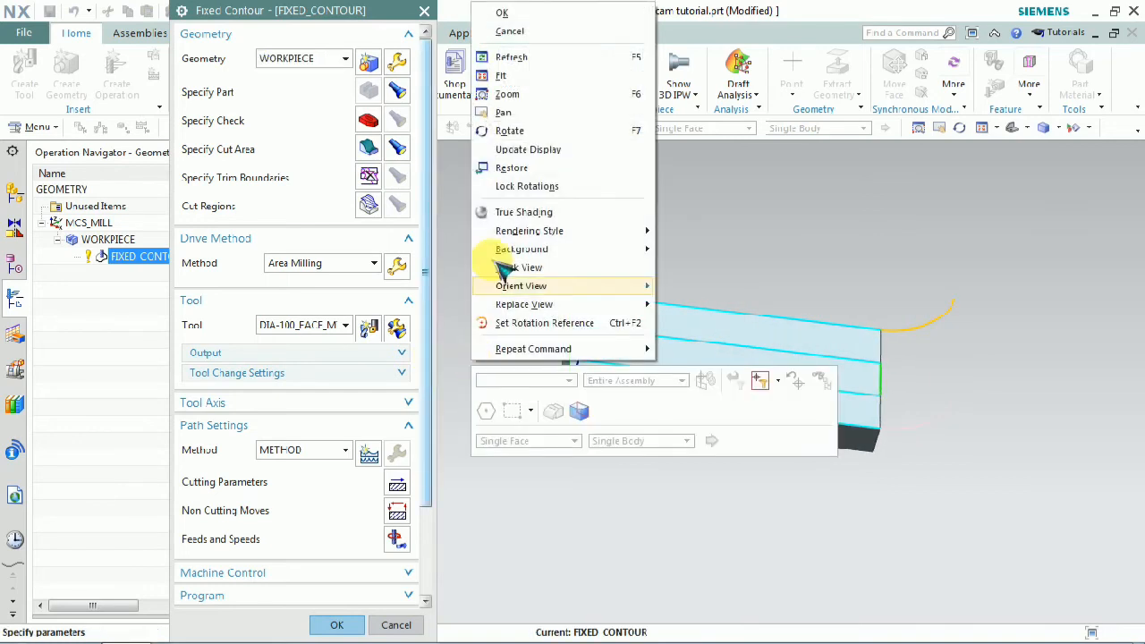
mouse_move(572, 247)
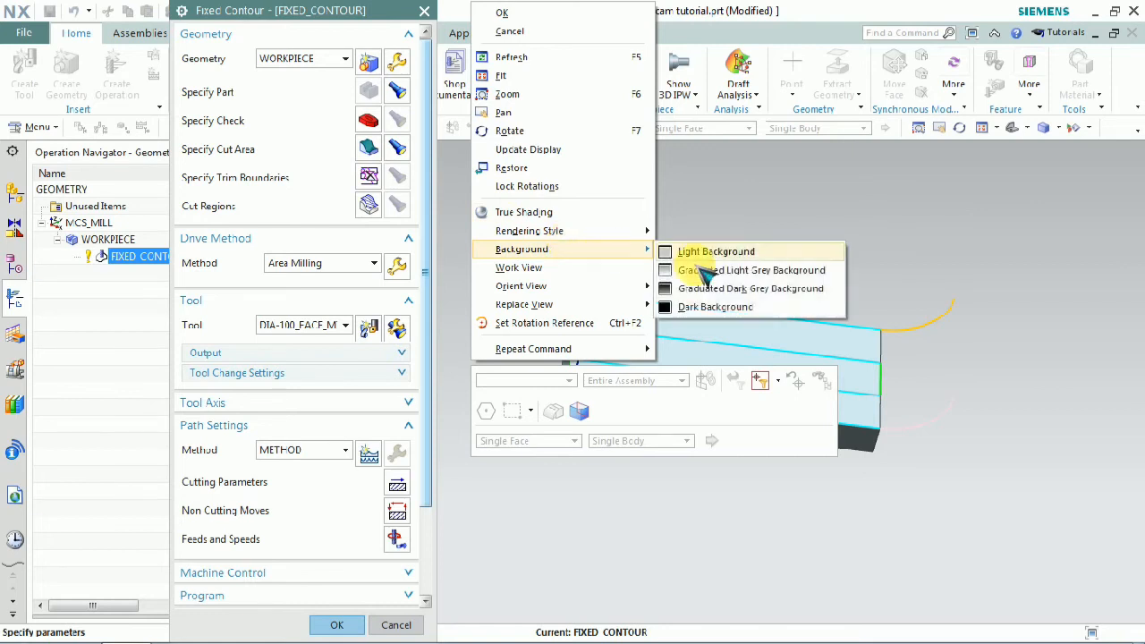
left_click(723, 285)
middle_click_drag(682, 350, 662, 378)
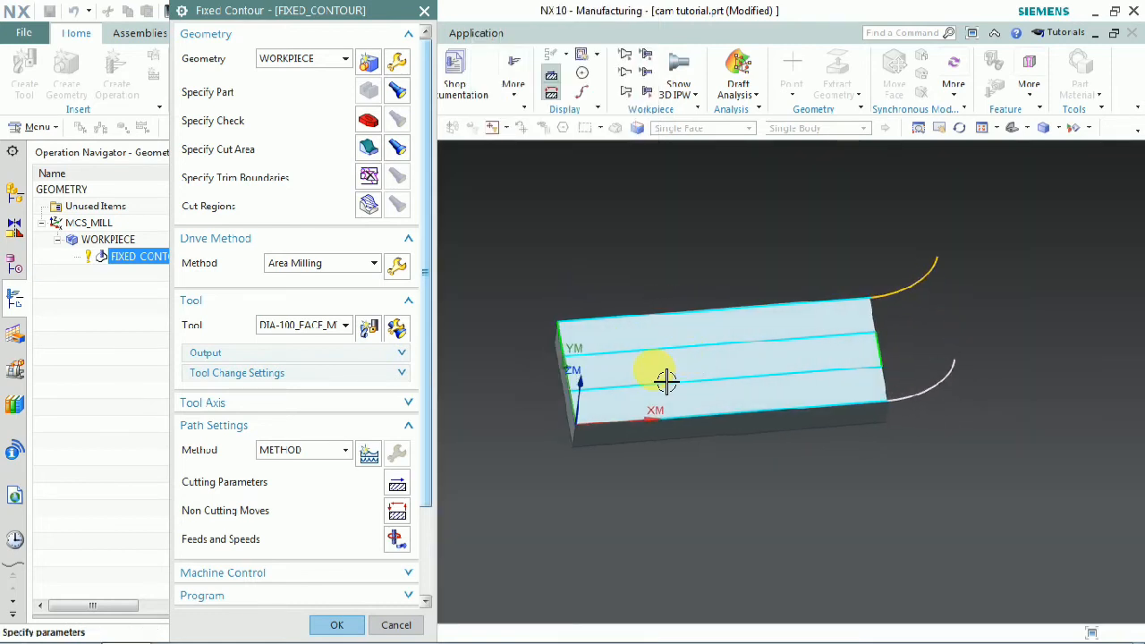
Step: Verify the FIXED_CONTOUR tool path with a 3D Dynamic simulation at animation speed 3, review its replay display, and close the visualization
scroll(332, 524, "down", 3)
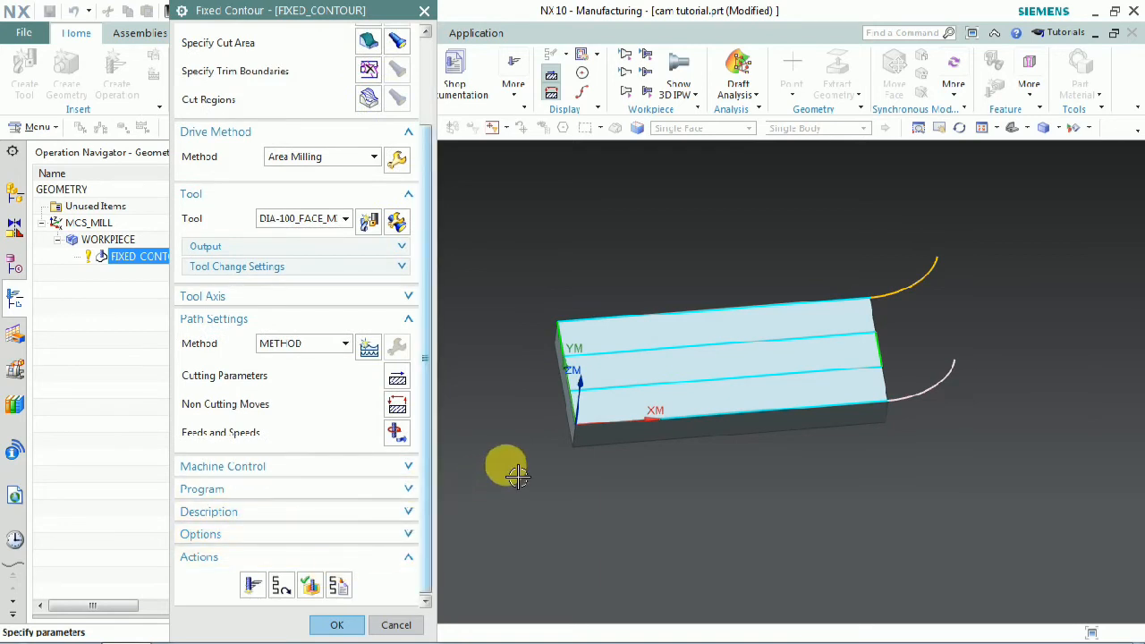
left_click(310, 585)
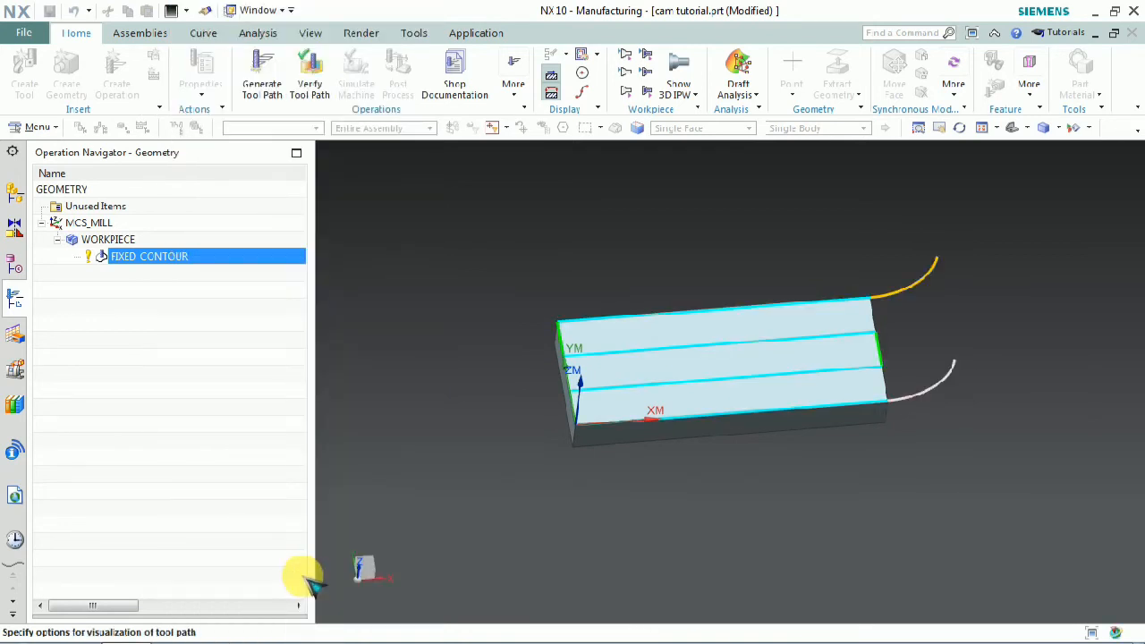
middle_click_drag(583, 294, 338, 256)
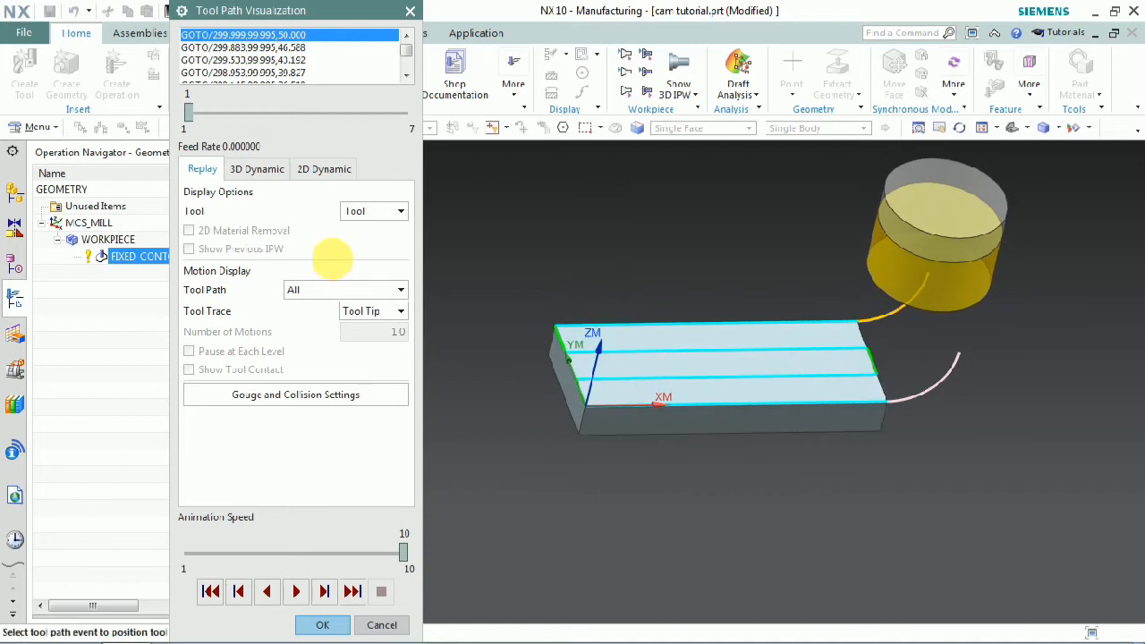
left_click(257, 169)
left_click_drag(302, 552, 229, 552)
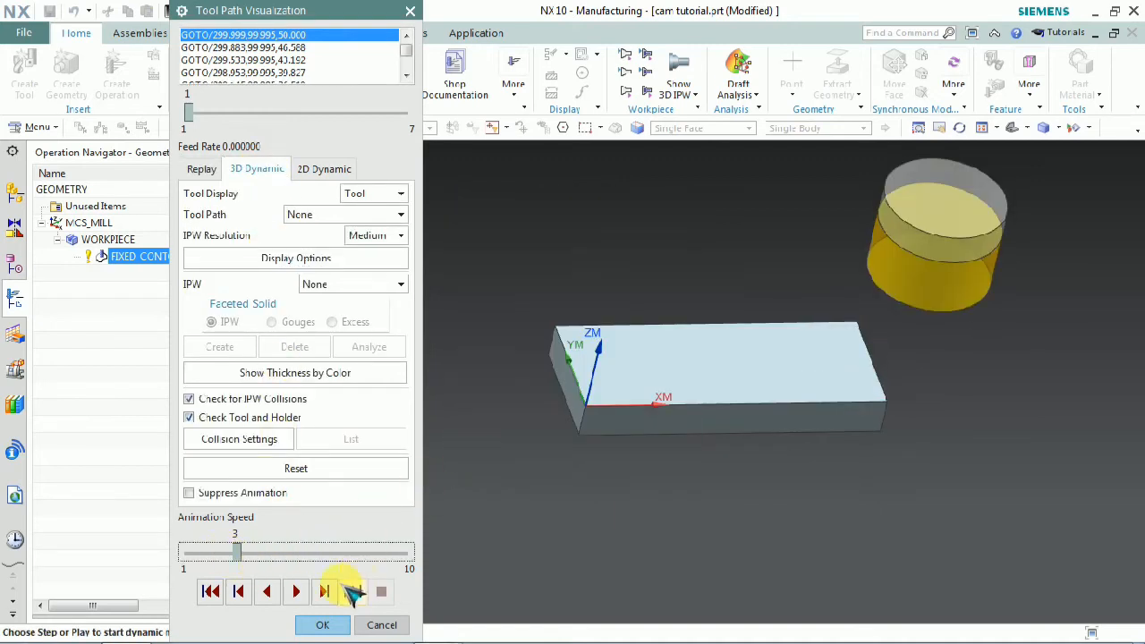
left_click(295, 590)
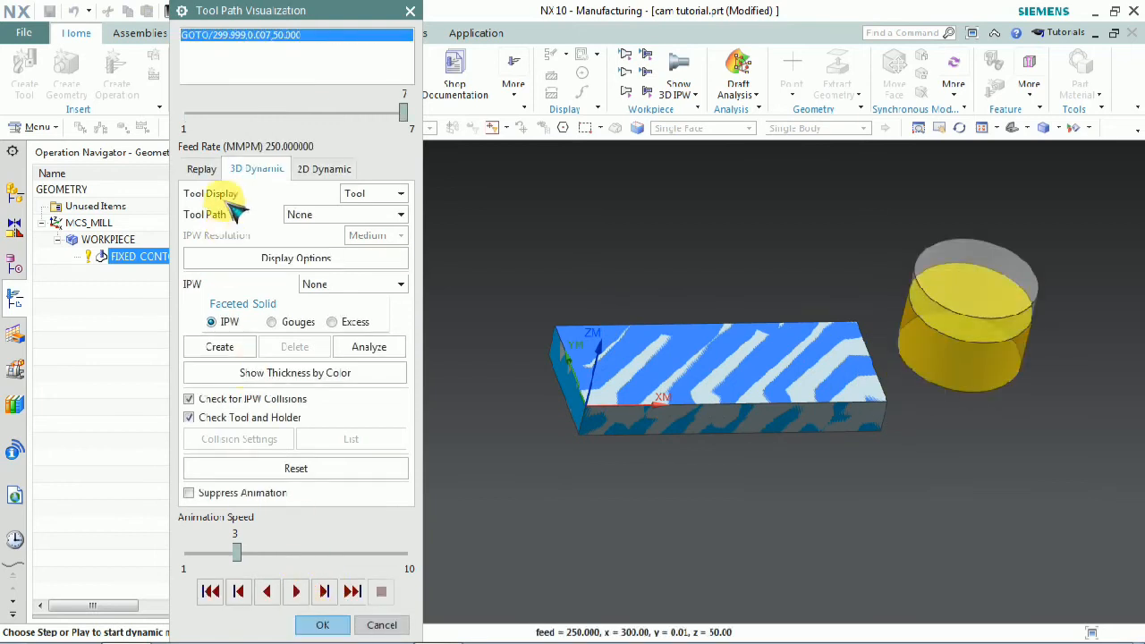
left_click(201, 168)
middle_click_drag(647, 486, 654, 537)
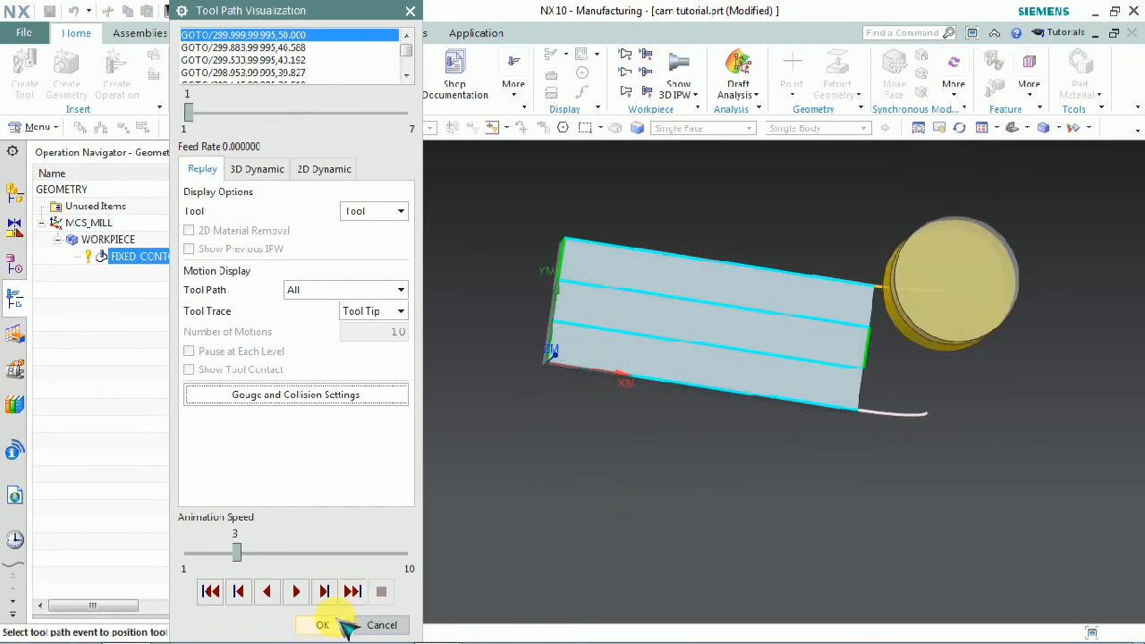
left_click(322, 625)
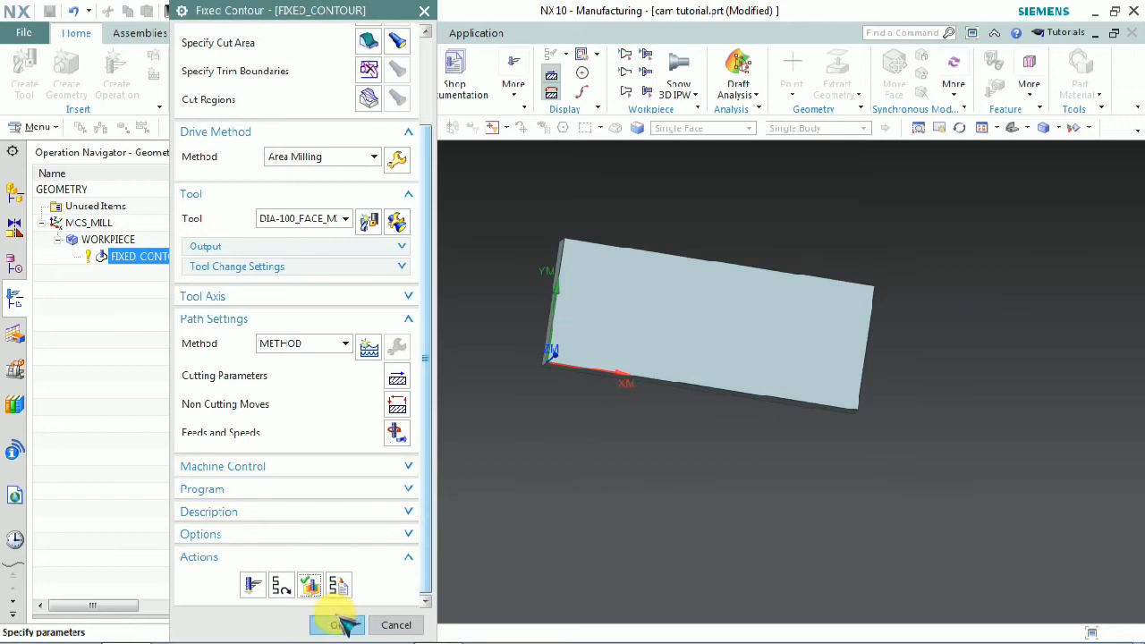
Step: Change the Area Milling non-steep cut pattern to Follow Periphery, preview the pattern, and regenerate the FIXED_CONTOUR tool path
left_click(404, 161)
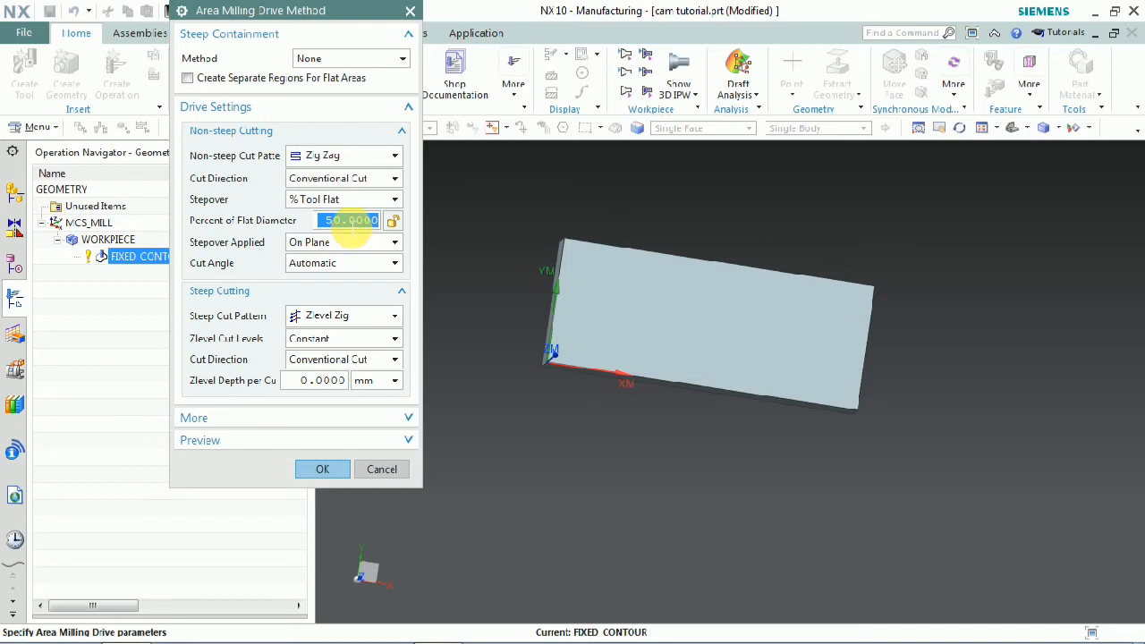
left_click(354, 158)
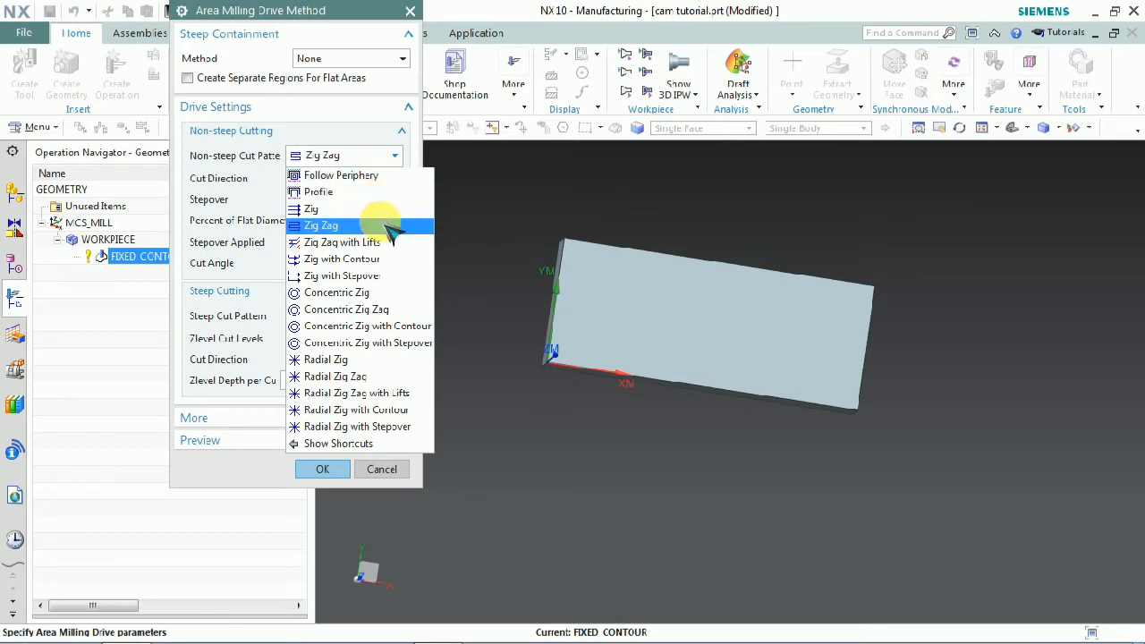
left_click(367, 177)
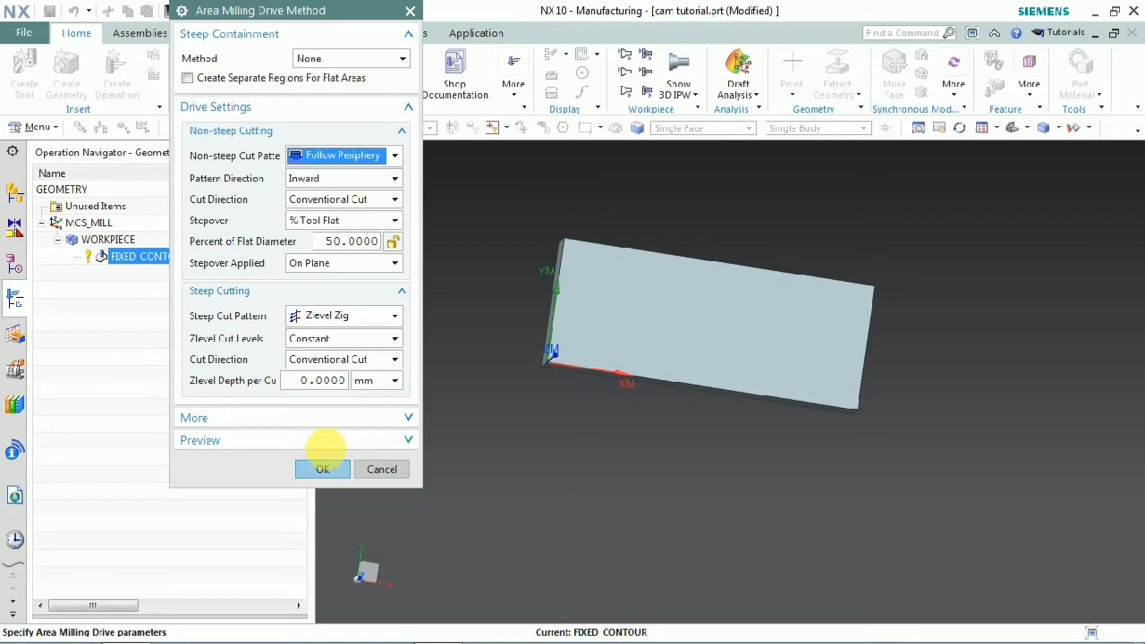
left_click(324, 440)
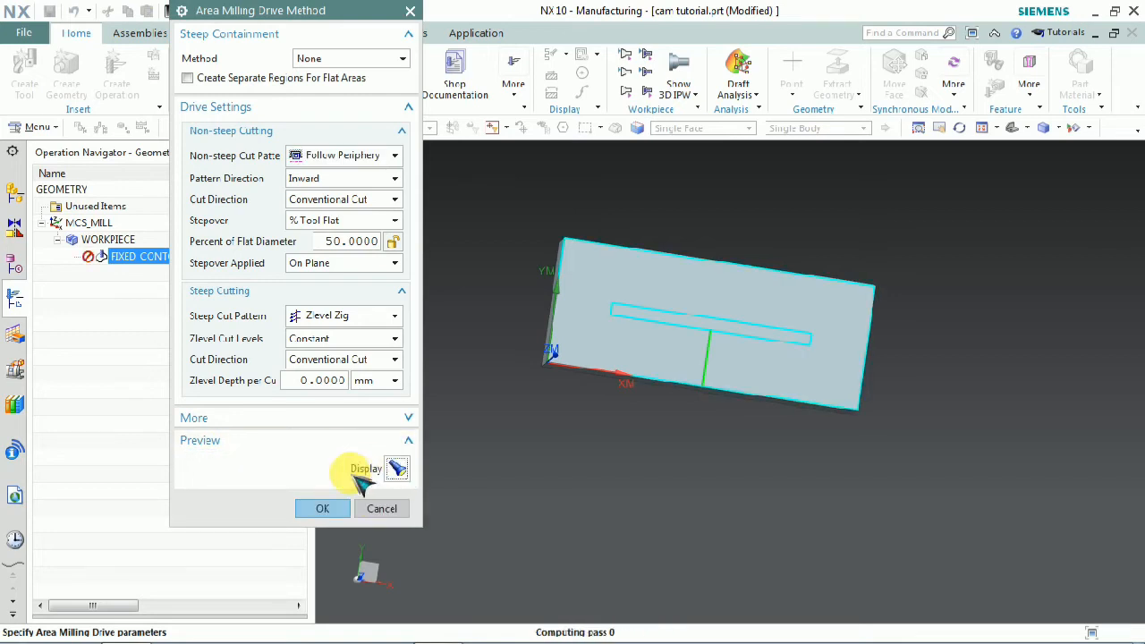
middle_click_drag(629, 395, 664, 396)
left_click(331, 509)
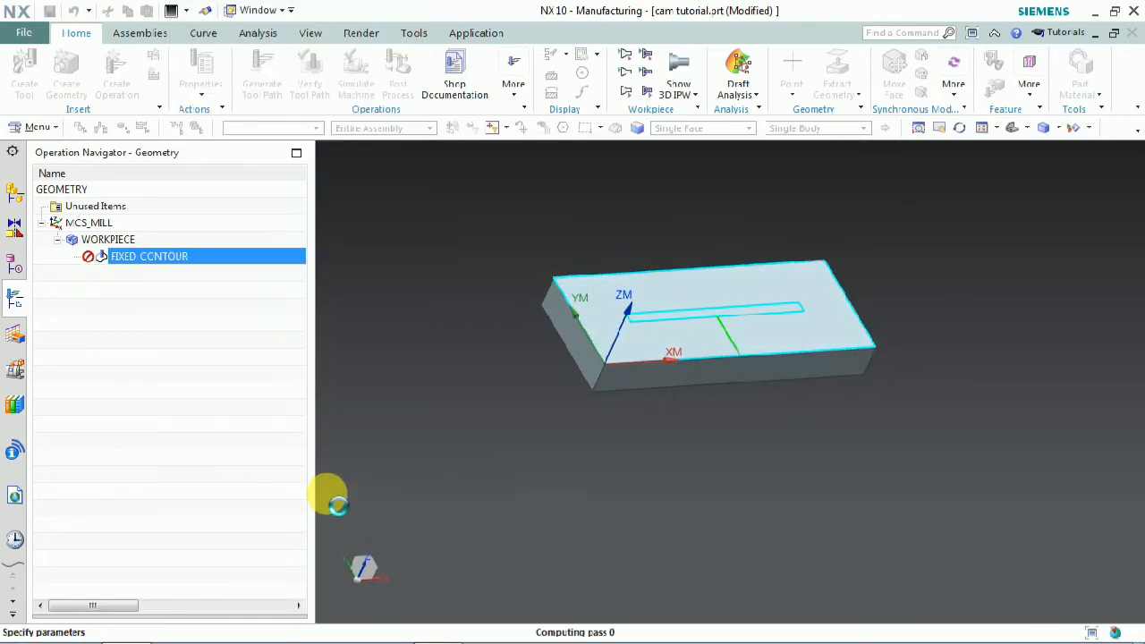
scroll(264, 599, "down", 3)
left_click(253, 583)
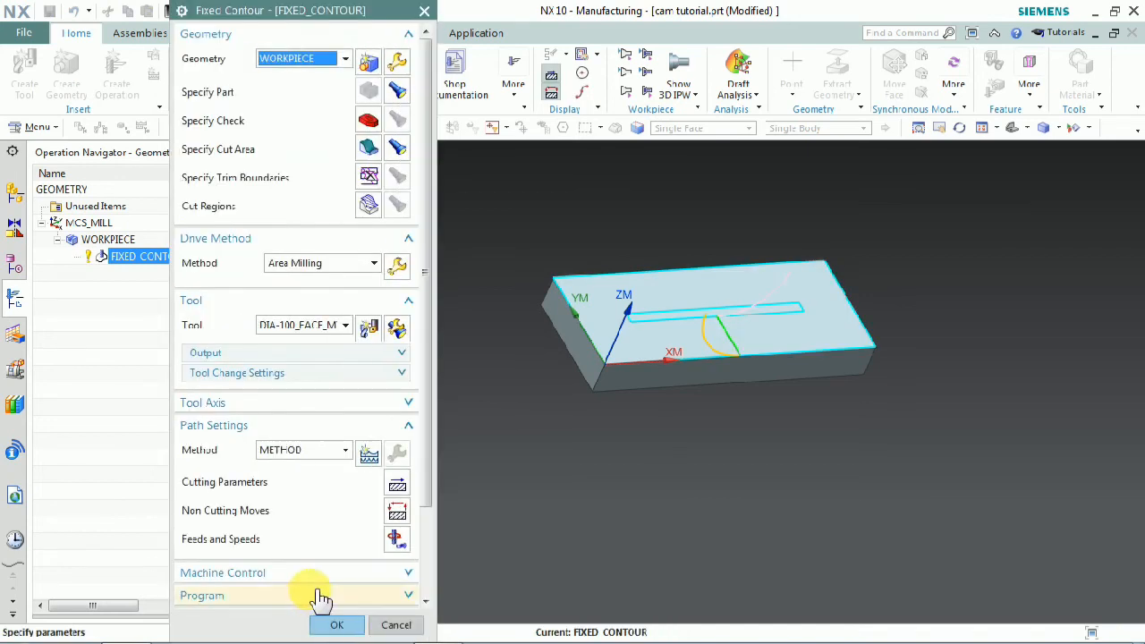
Step: Simulate the Follow Periphery tool path in 3D Dynamic at animation speed 2, inspect the cut block, and close the visualization
scroll(304, 595, "down", 3)
left_click(296, 586)
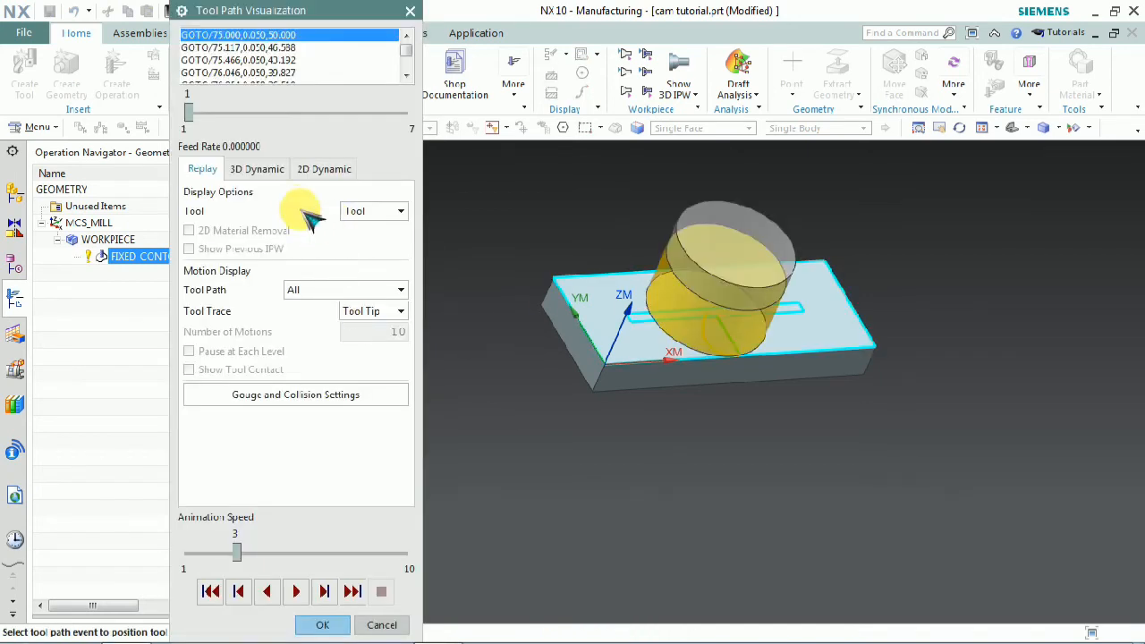
left_click(257, 168)
middle_click_drag(695, 353, 677, 337)
left_click_drag(237, 552, 209, 555)
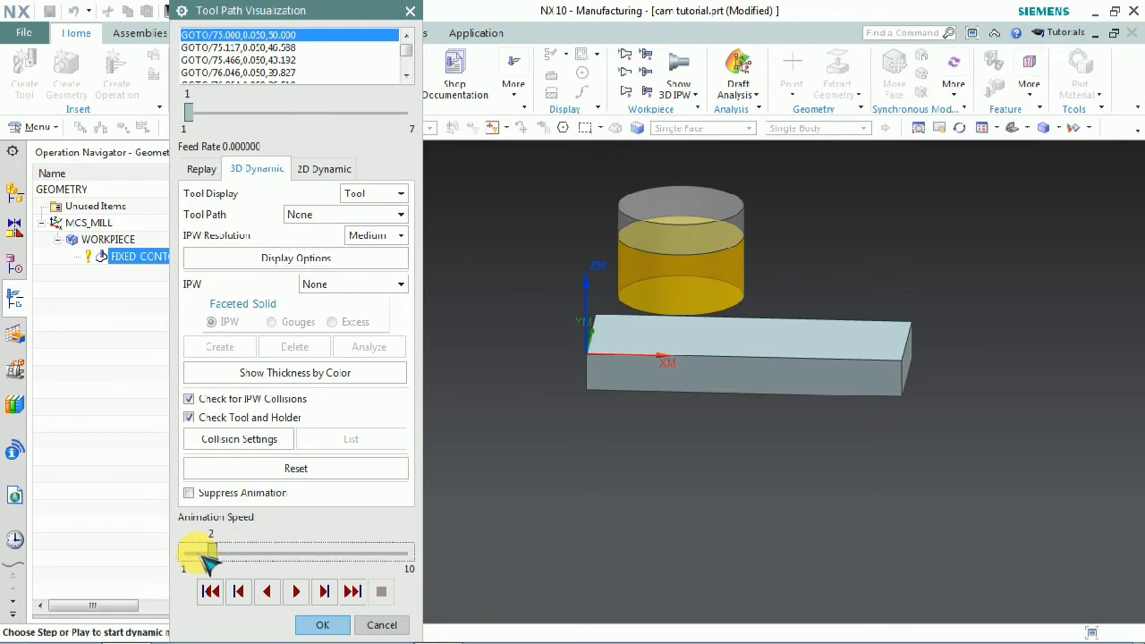
left_click(297, 592)
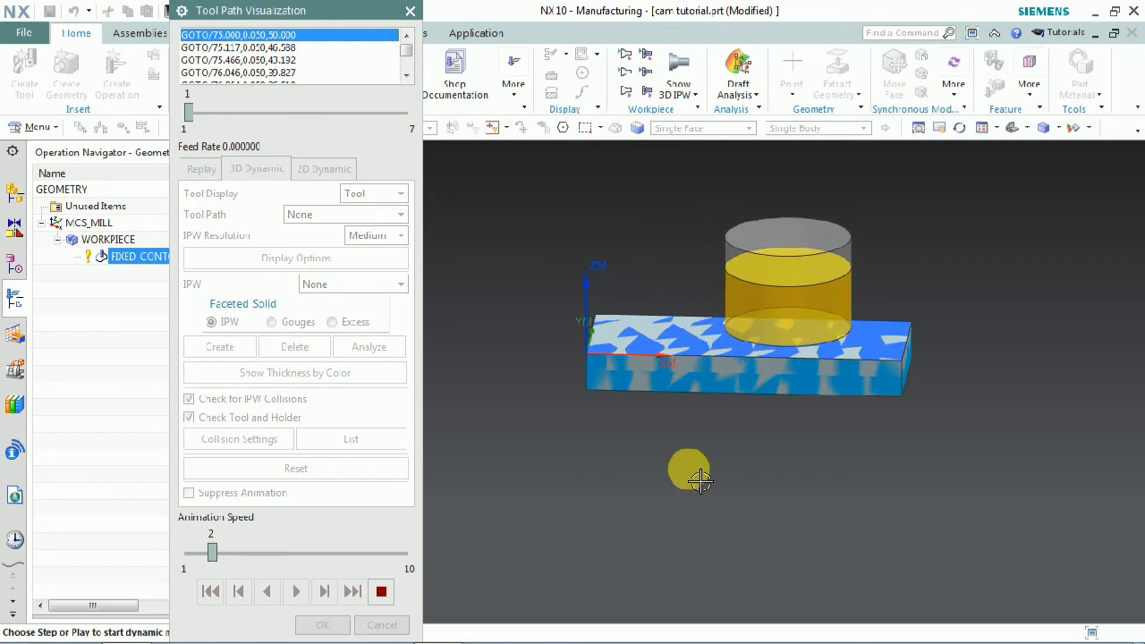
middle_click_drag(698, 463, 628, 527)
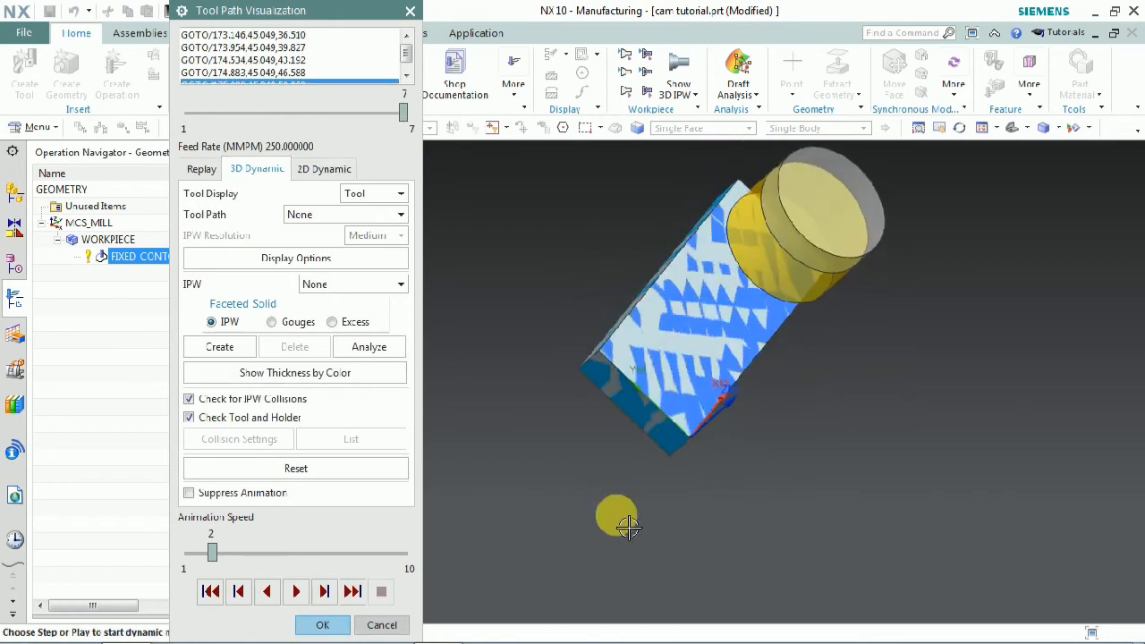
left_click(324, 624)
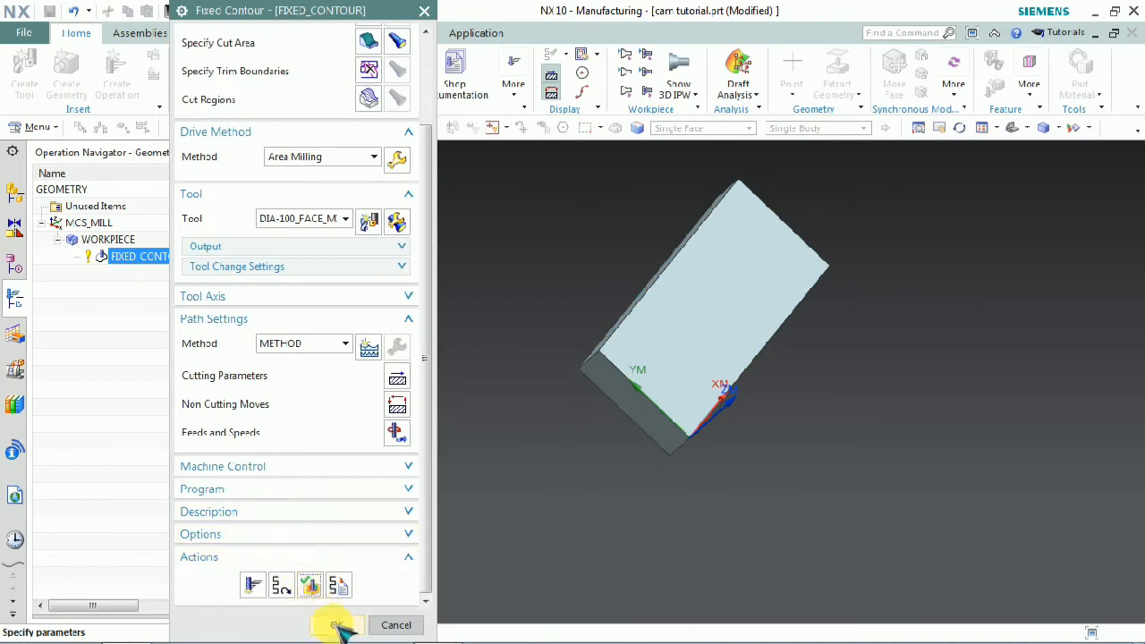
Step: Accept the FIXED_CONTOUR operation and clear the selection in the operation tree
left_click(336, 624)
middle_click_drag(723, 440, 653, 413)
left_click(206, 376)
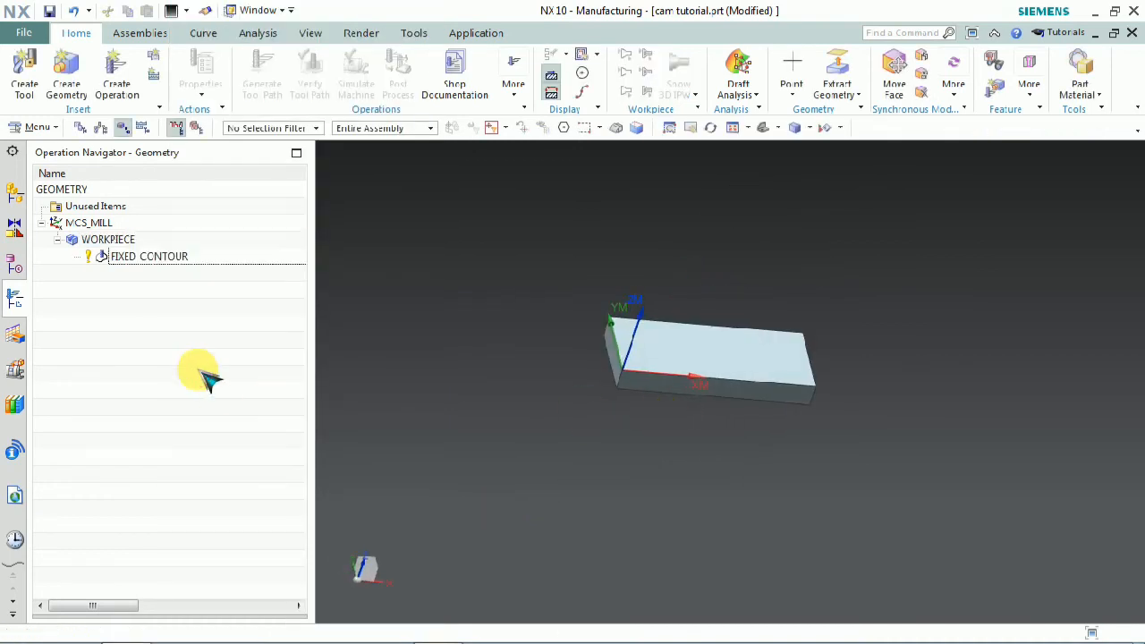
Step: Insert a mill_contour Contour Area operation named CONTOUR_AREA under WORKPIECE, using the DIA-100_FACE_MILL tool
left_click(166, 257)
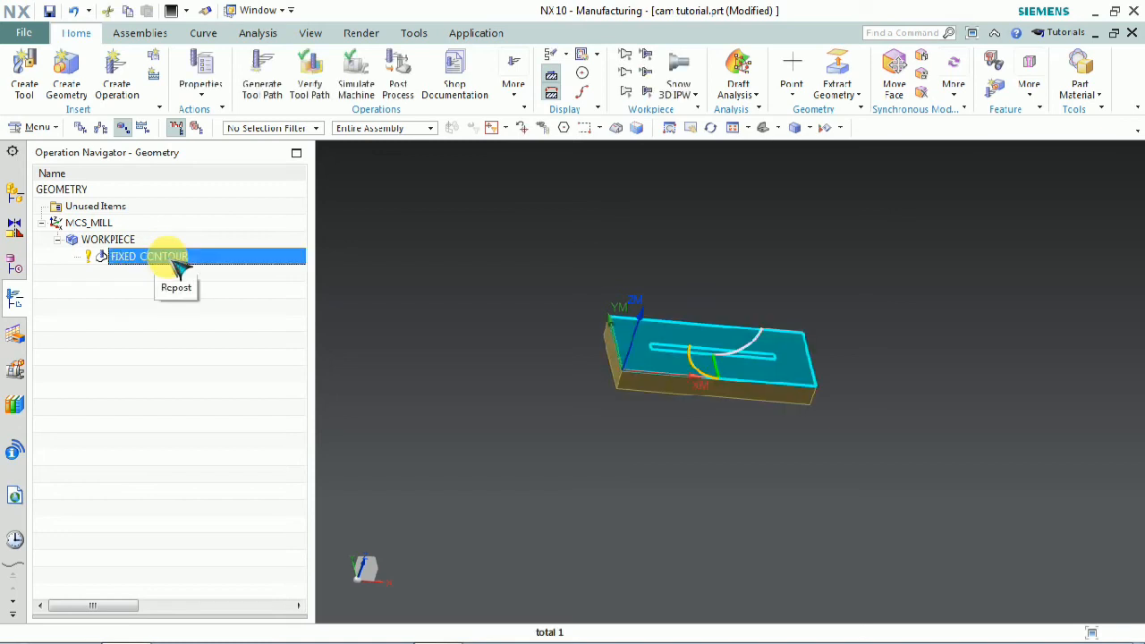
right_click(178, 266)
left_click(204, 457)
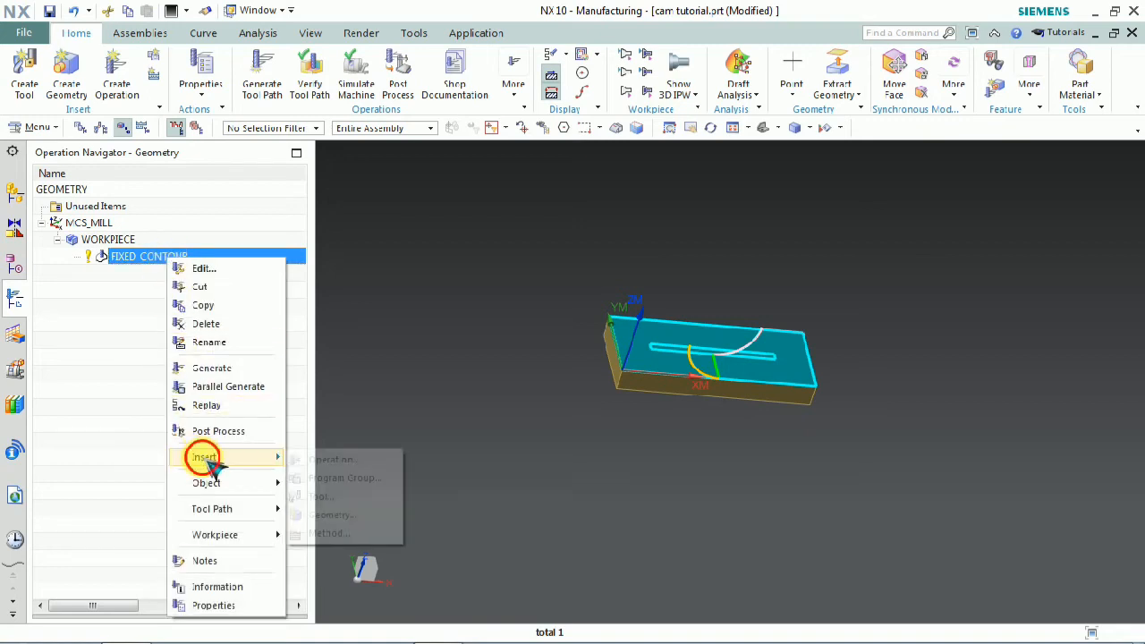
left_click(362, 459)
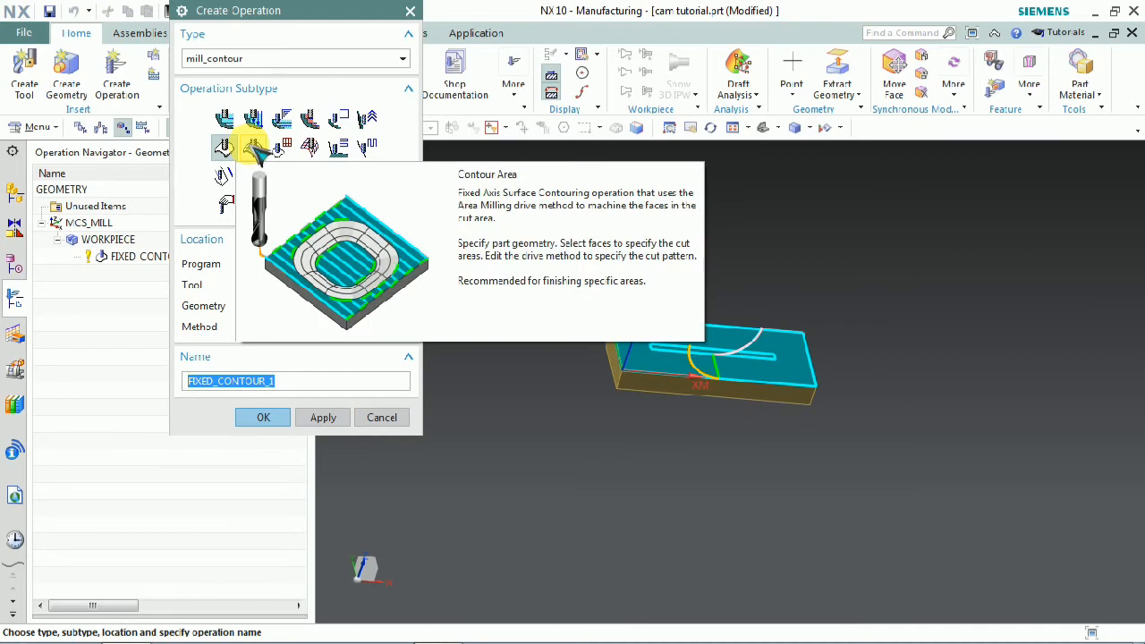
left_click(255, 149)
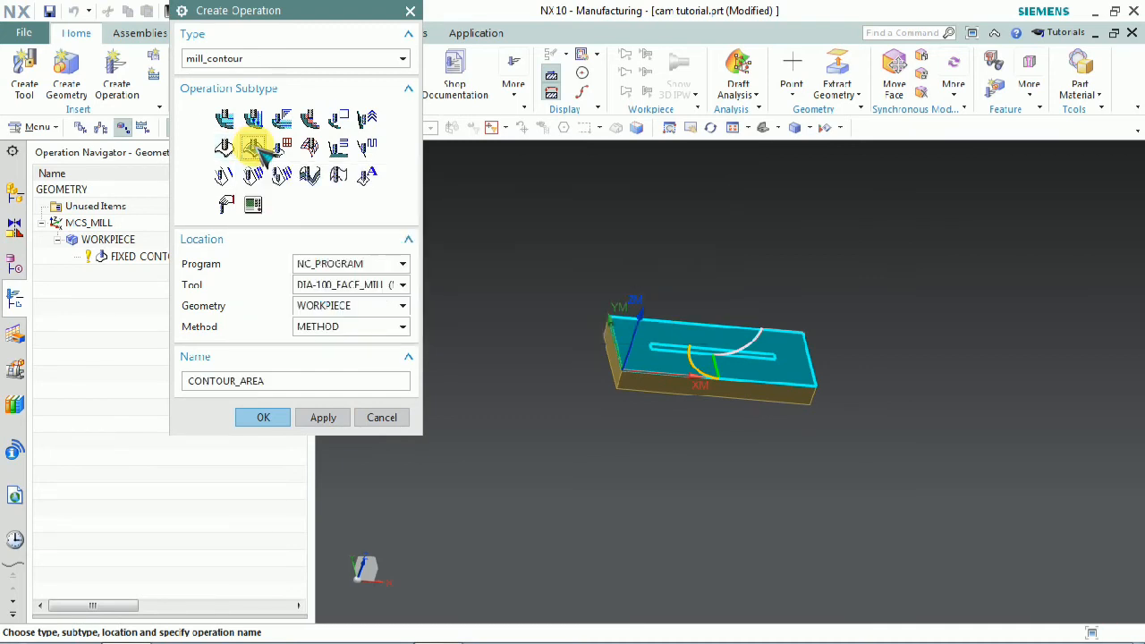
left_click(264, 417)
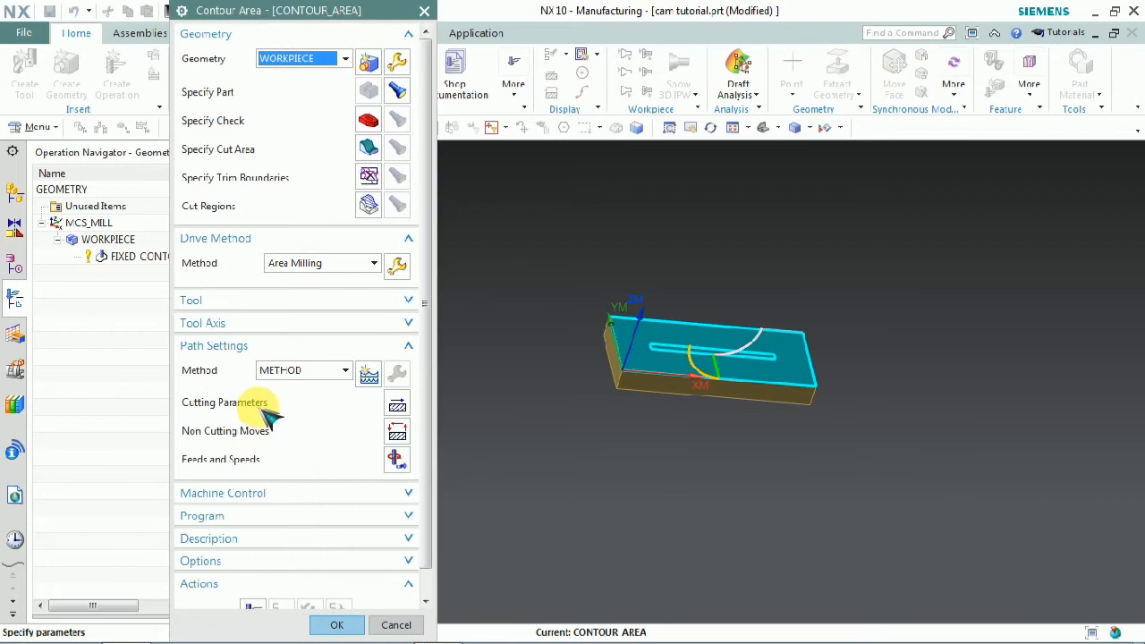
Step: Specify the block's top face as the cut area of the CONTOUR_AREA operation
left_click(367, 147)
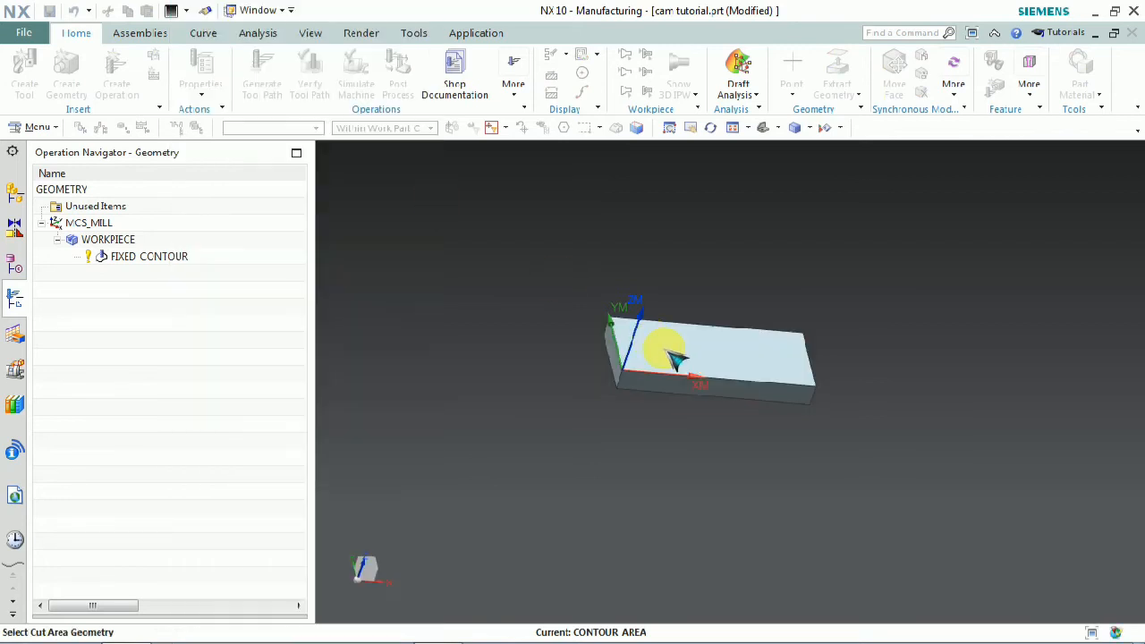
left_click(653, 349)
left_click(322, 261)
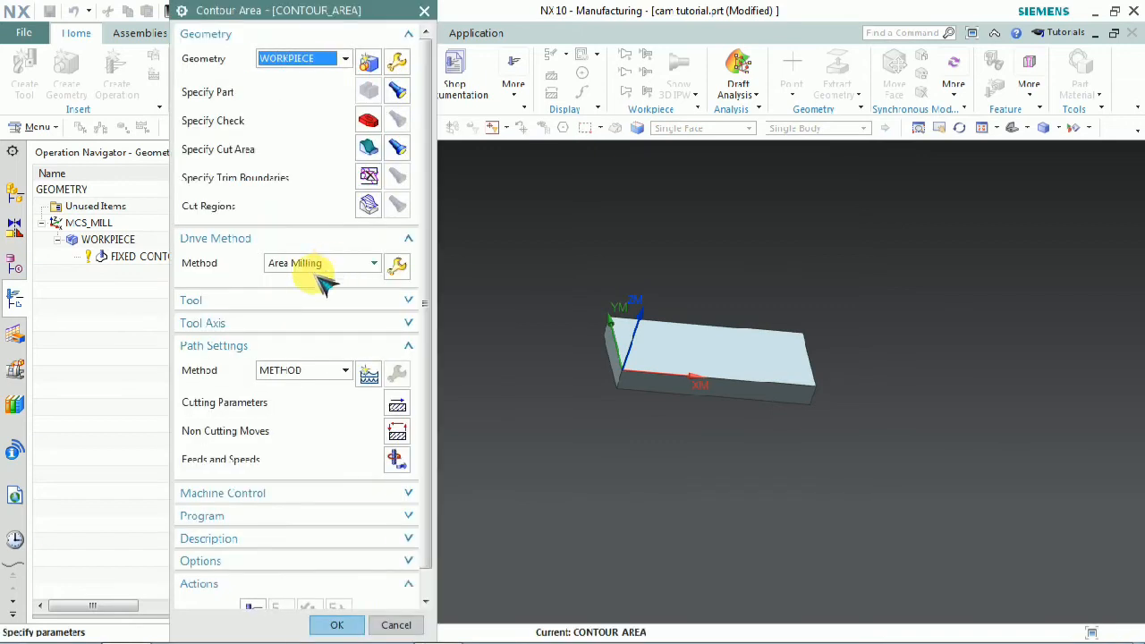
Step: Review the CONTOUR_AREA tool and Area Milling drive settings, keep the defaults, and generate the tool path
left_click(236, 305)
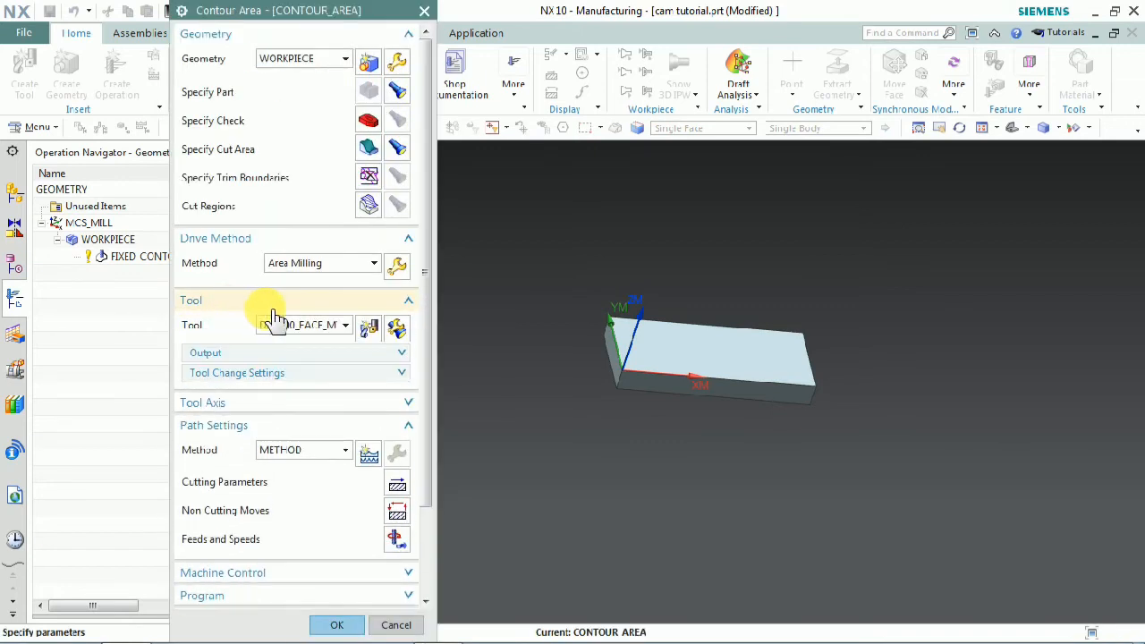
left_click(399, 265)
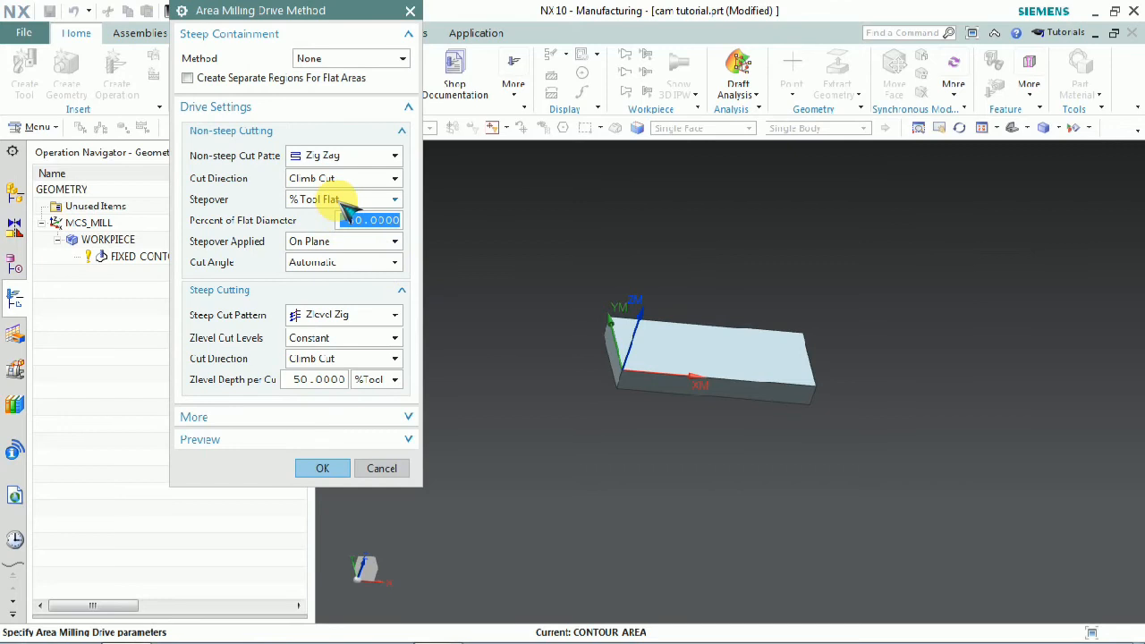
left_click(382, 469)
scroll(279, 559, "down", 3)
left_click(254, 583)
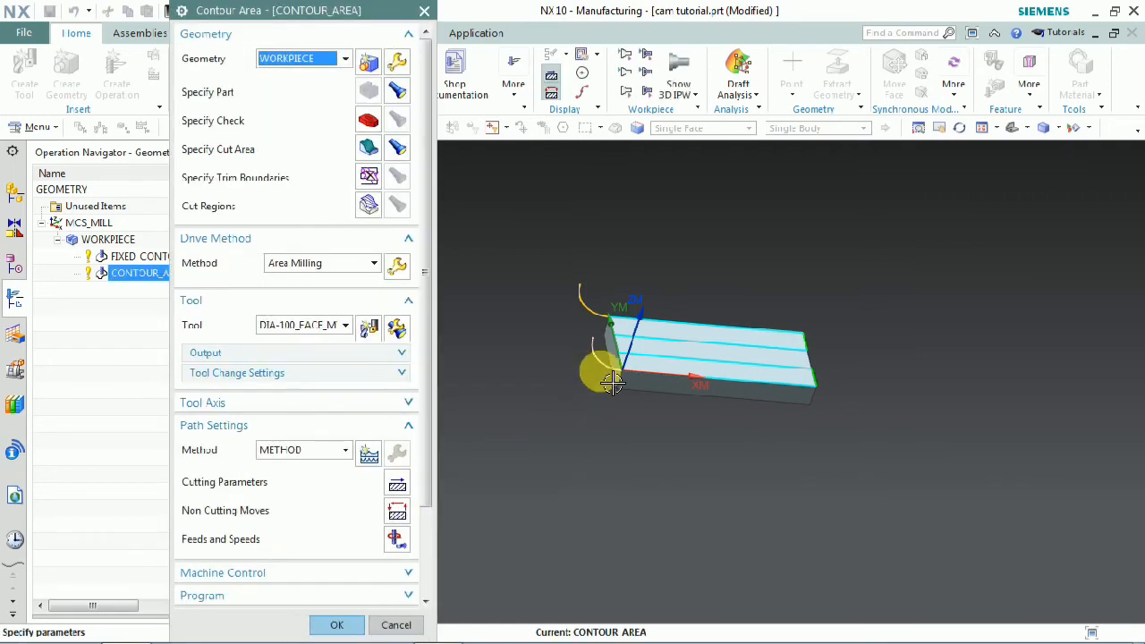
Step: Simulate the CONTOUR_AREA tool path in 3D Dynamic at animation speed 3
scroll(612, 382, "up", 5)
scroll(320, 542, "down", 3)
left_click(302, 583)
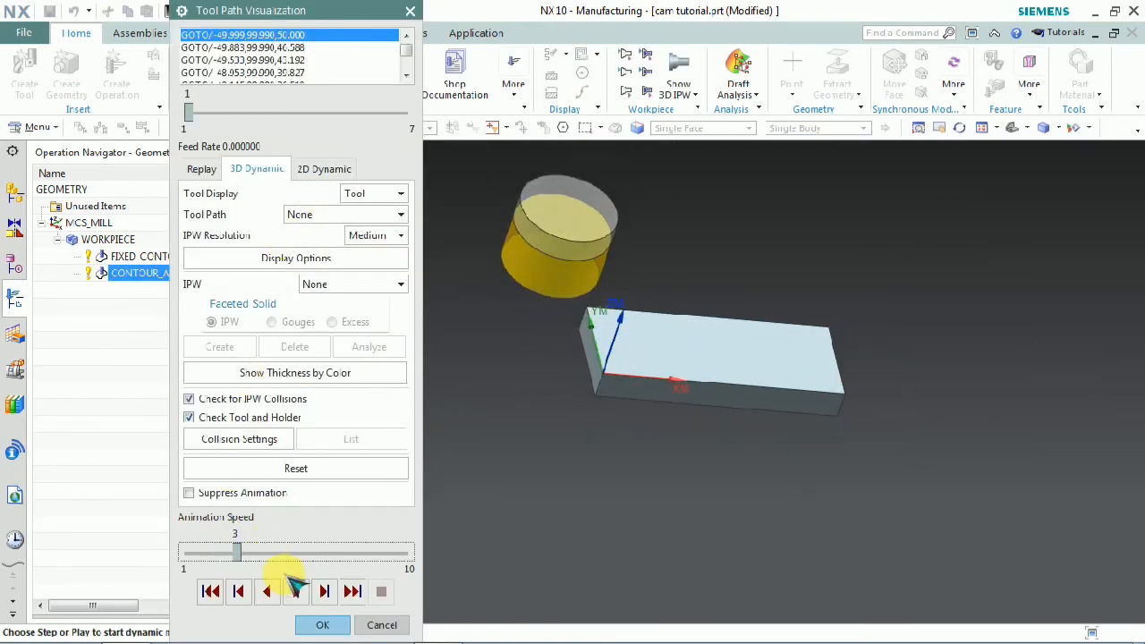
left_click(295, 591)
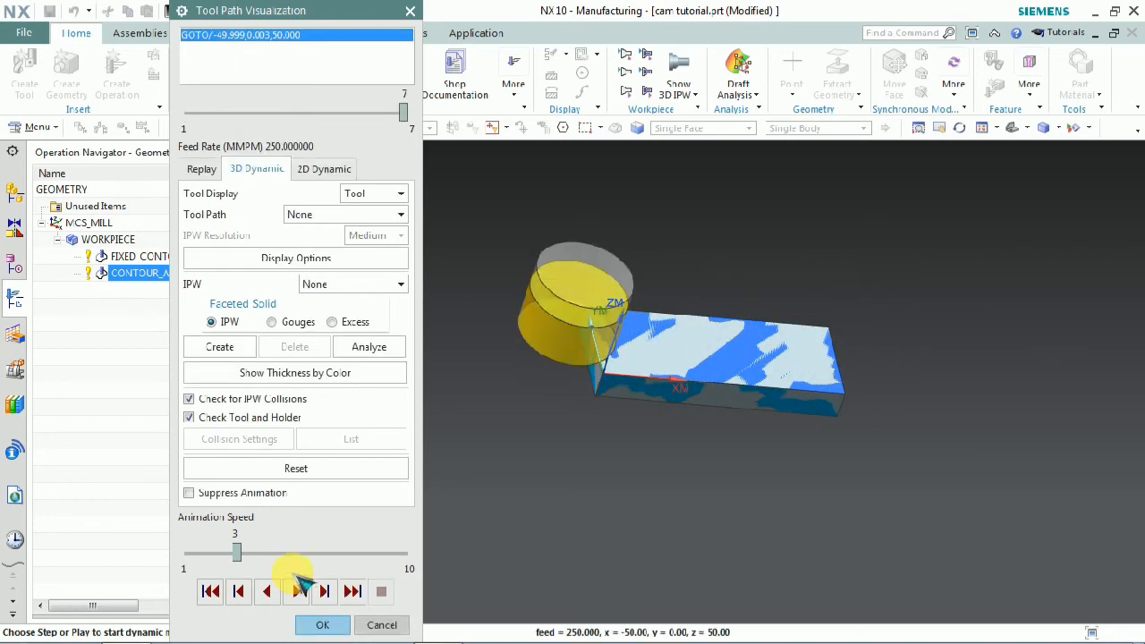
Step: Replay the CONTOUR_AREA tool path and examine the engage and retract moves beside the block
left_click(322, 624)
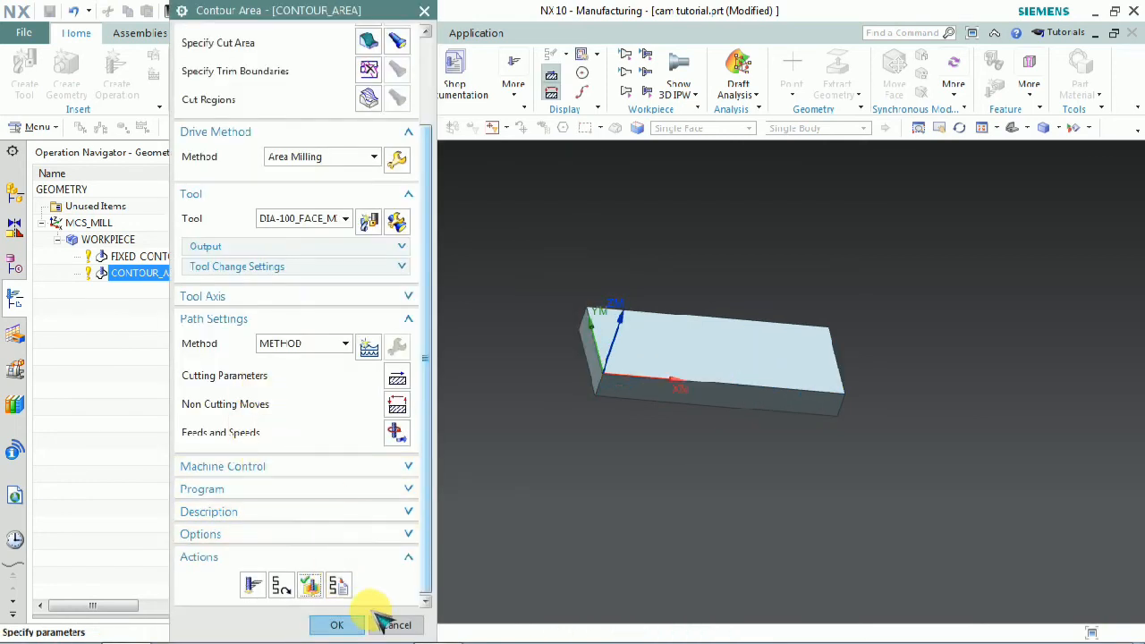
left_click(280, 586)
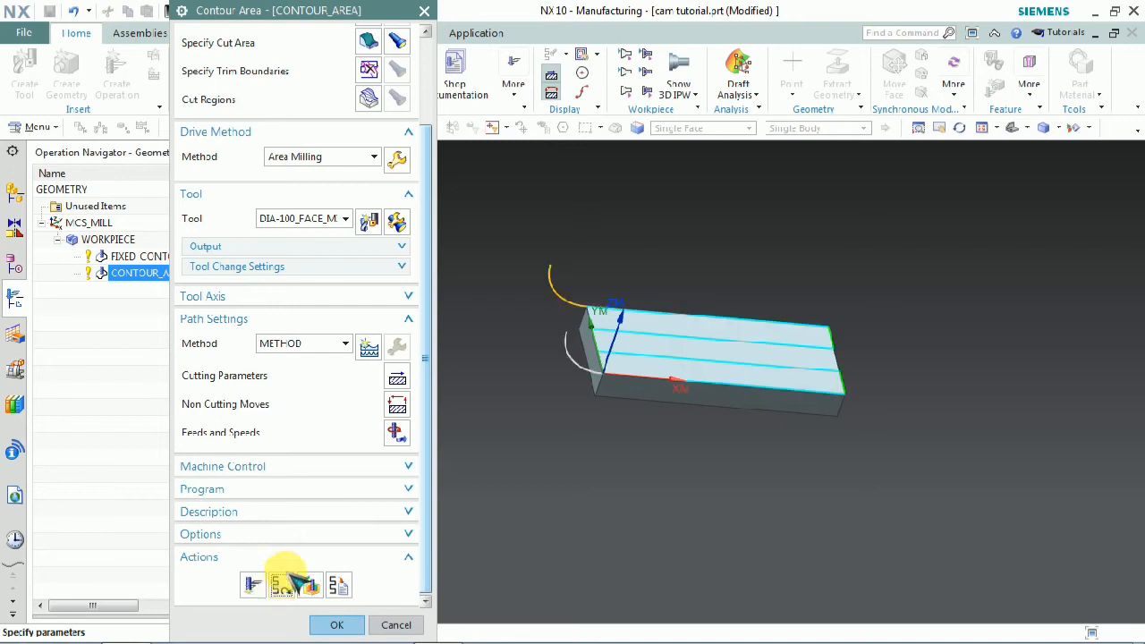
middle_click_drag(719, 407, 679, 403)
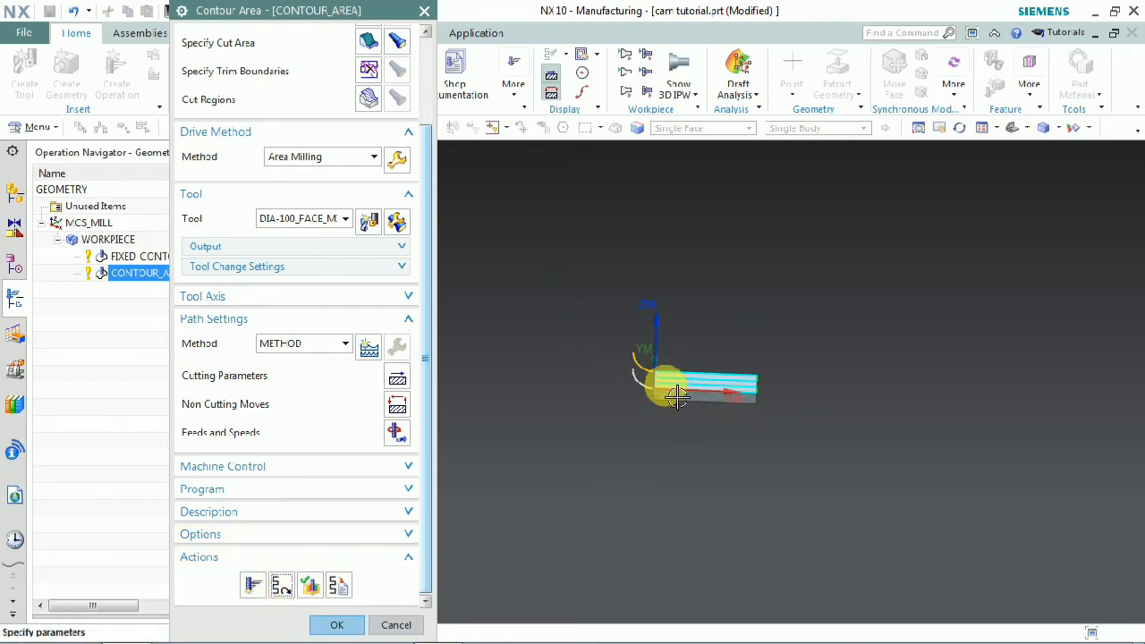
scroll(678, 395, "down", 5)
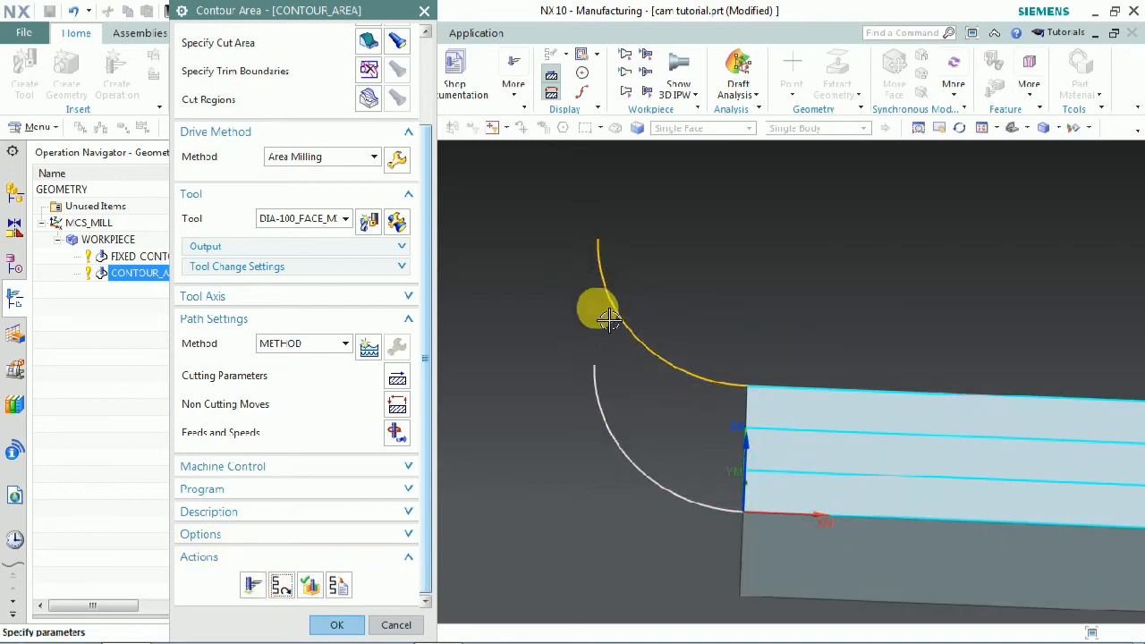
scroll(731, 401, "up", 3)
middle_click_drag(731, 402, 709, 397)
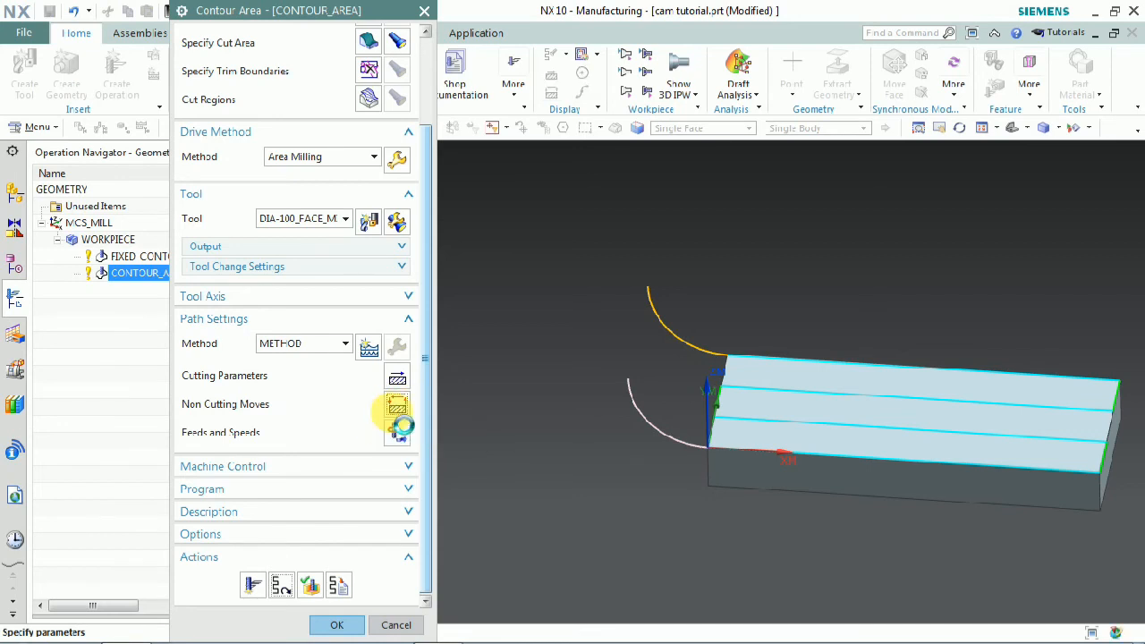
Step: Set the CONTOUR_AREA open-area engage type to Linear - Normal to Part, keep retract Same as Engage, and regenerate the tool path
left_click(400, 428)
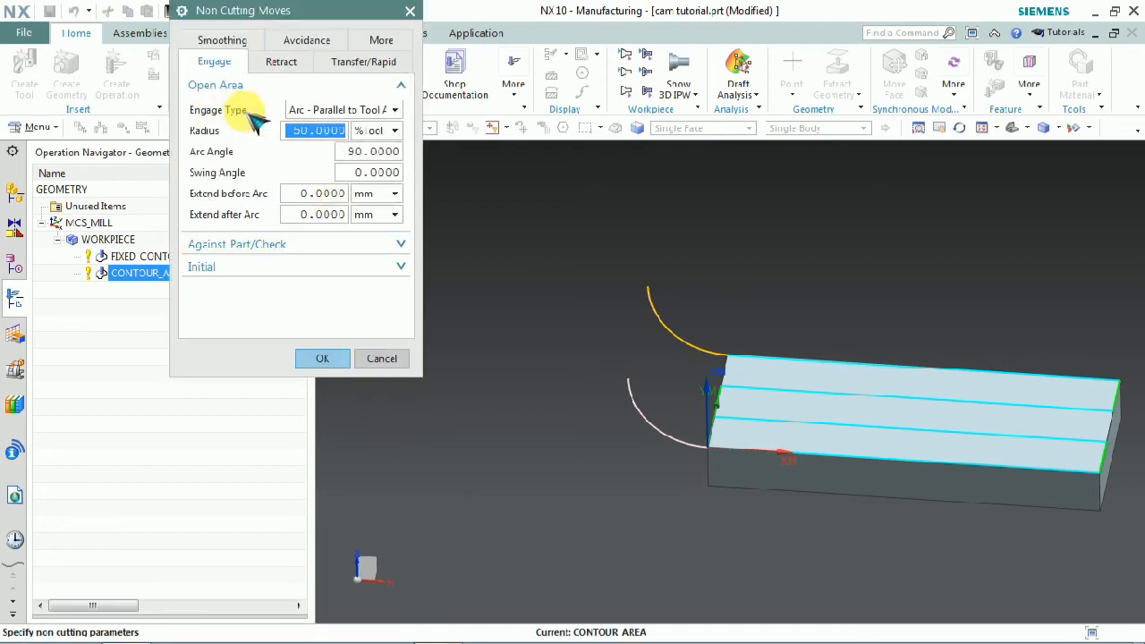
left_click(395, 110)
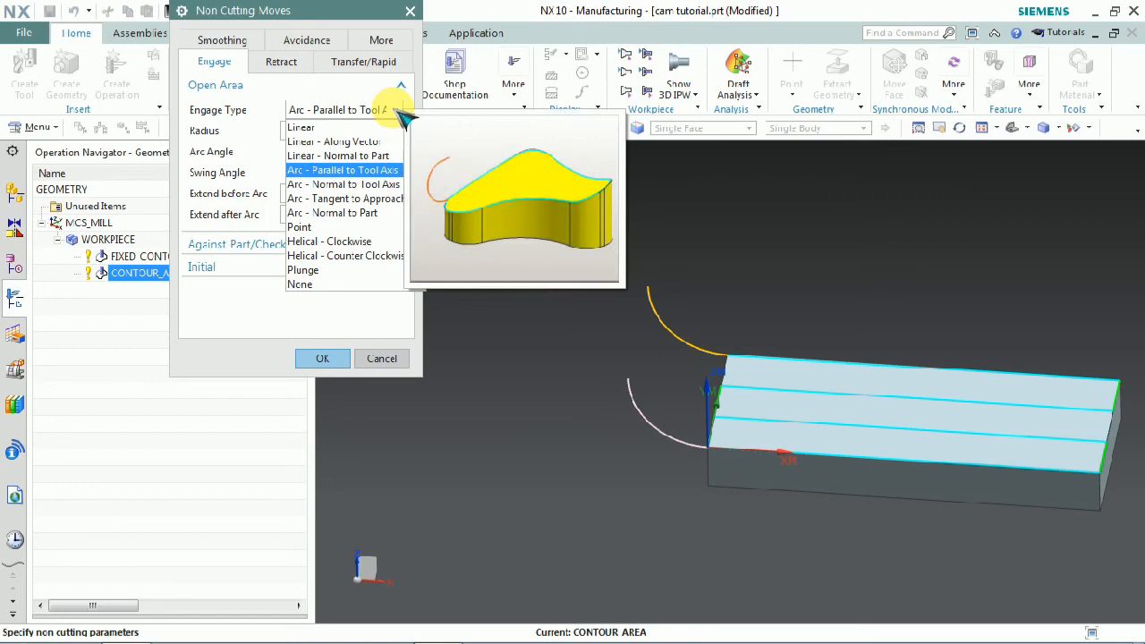
left_click(359, 156)
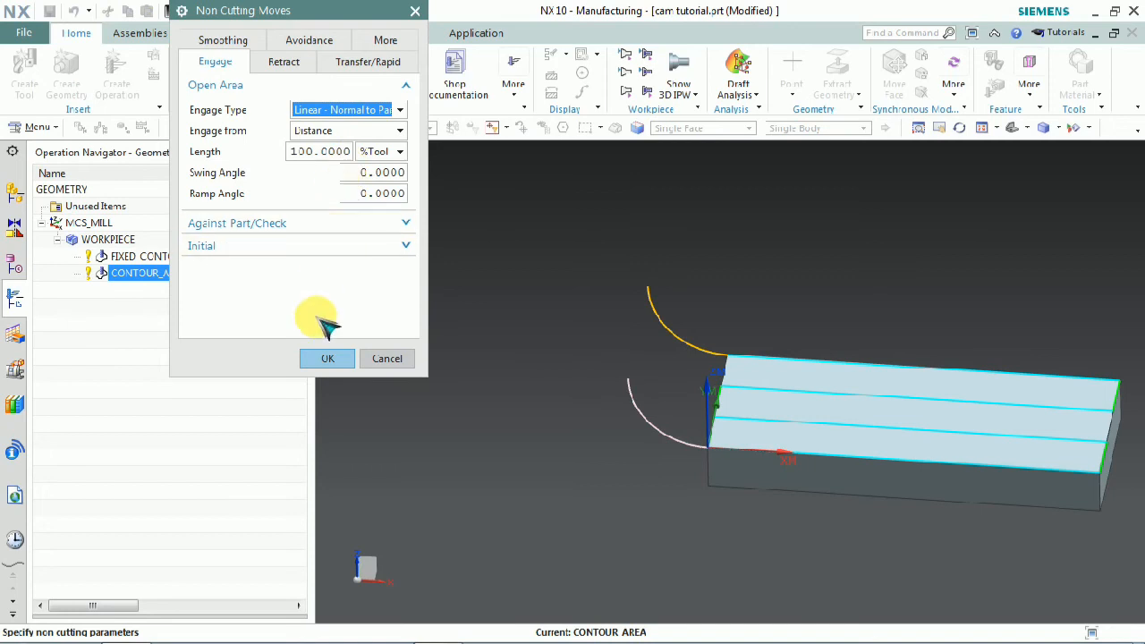
left_click(285, 62)
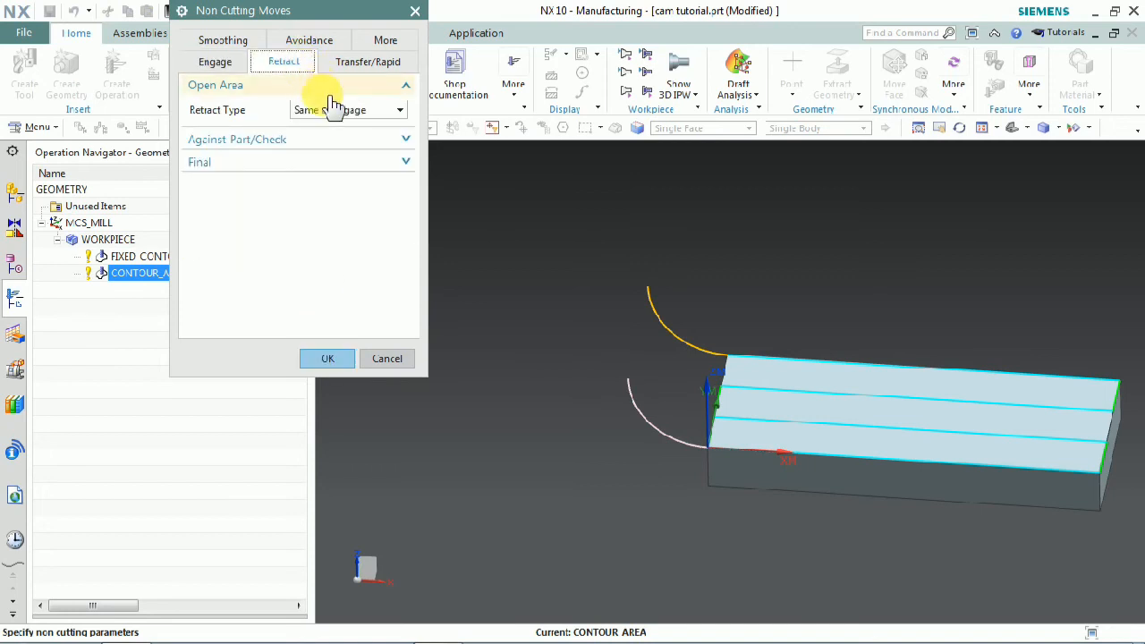
left_click(327, 359)
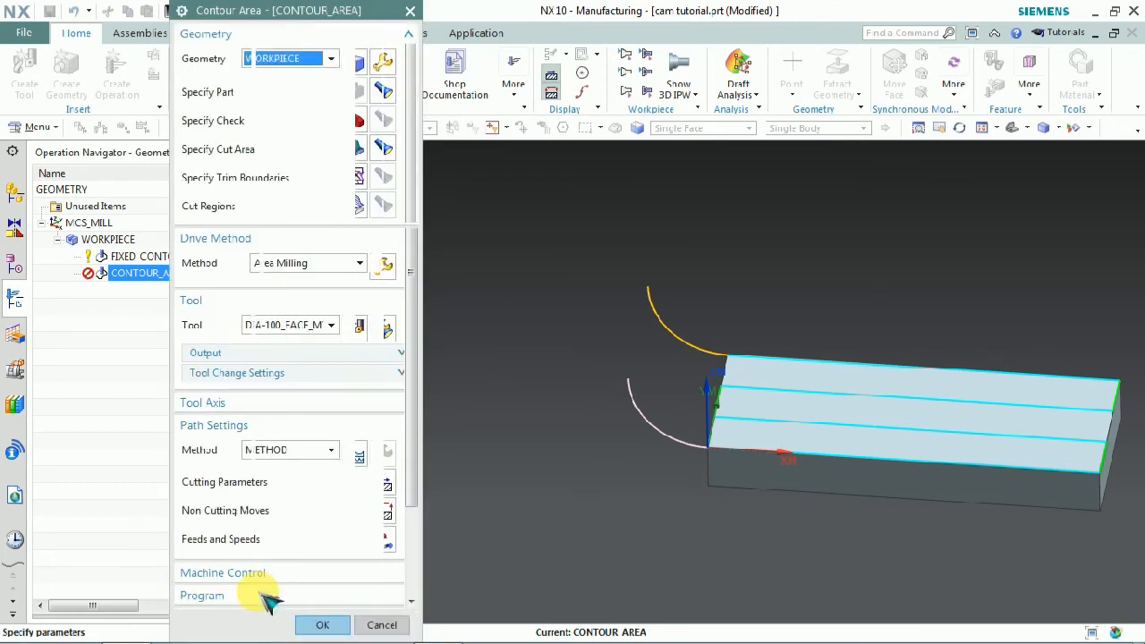
scroll(265, 604, "down", 3)
left_click(254, 586)
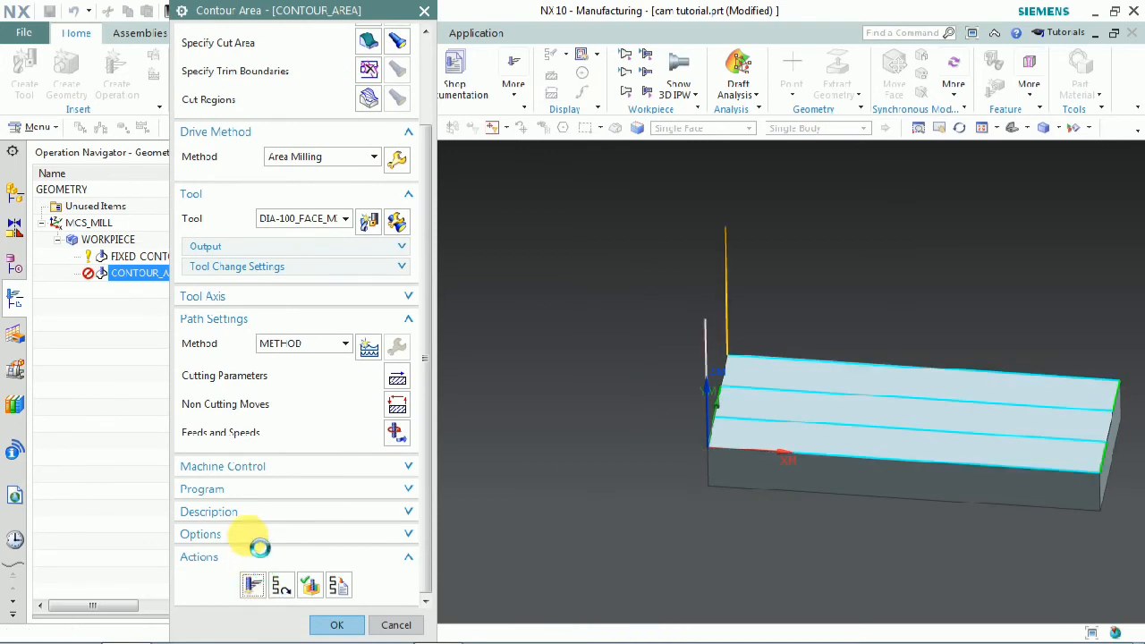
middle_click_drag(680, 447, 689, 490)
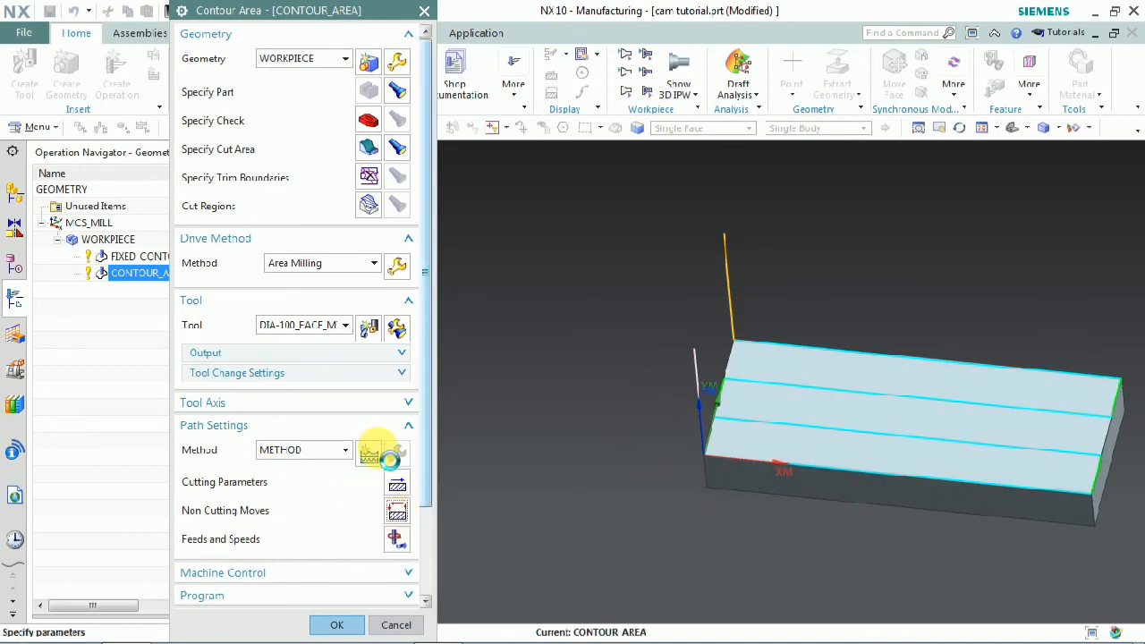
Step: Change the CONTOUR_AREA open-area engage type to Linear and regenerate the tool path
middle_click(349, 425)
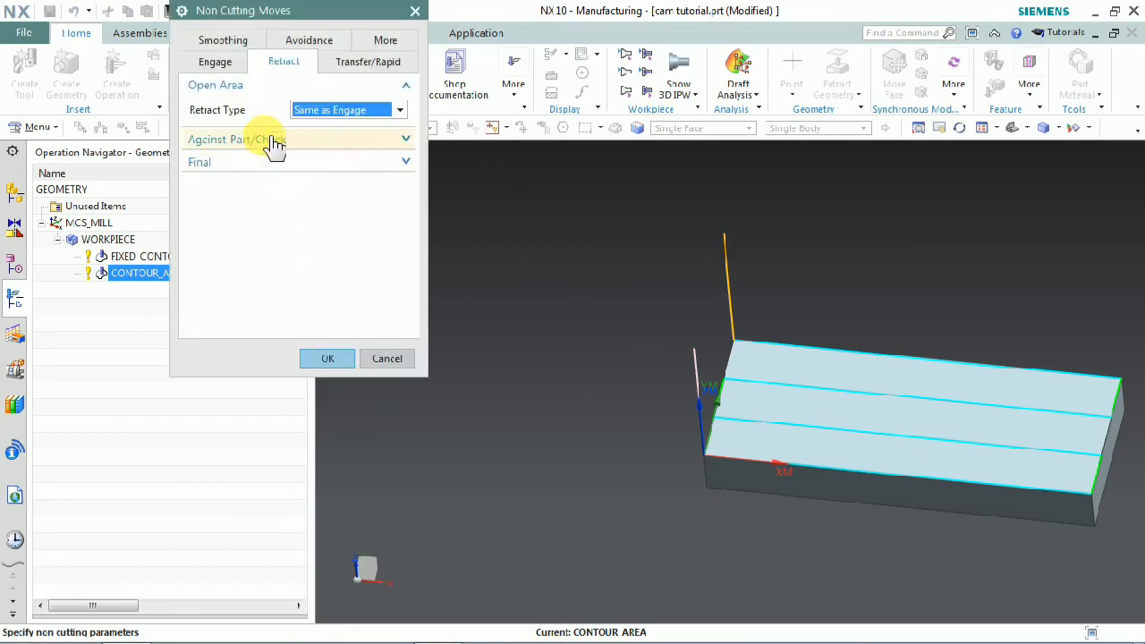
left_click(215, 61)
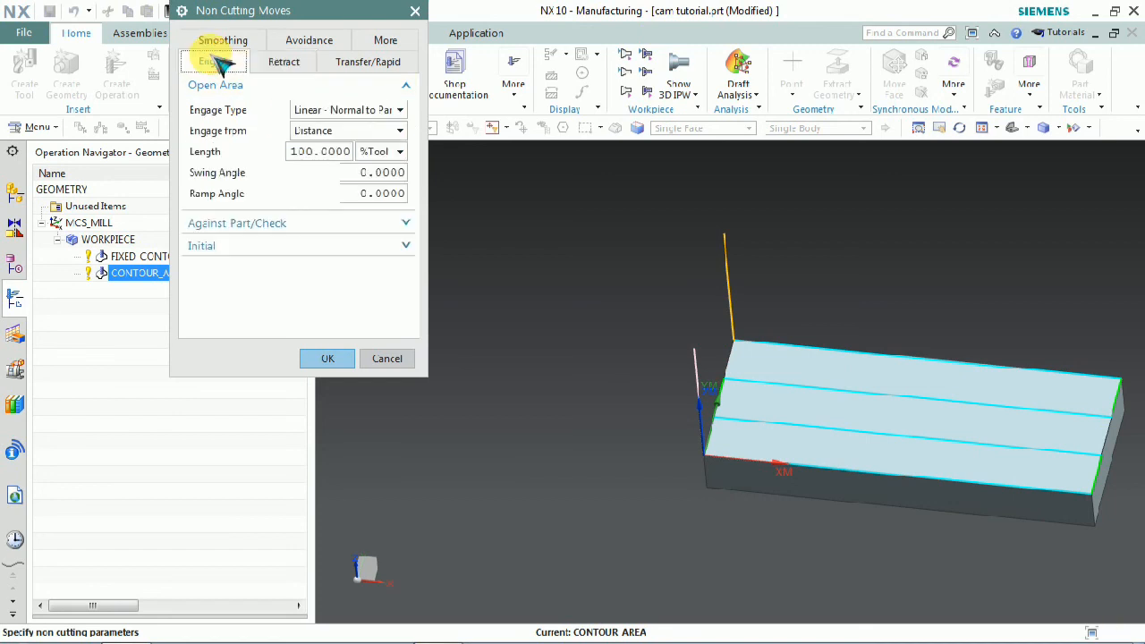
left_click(338, 110)
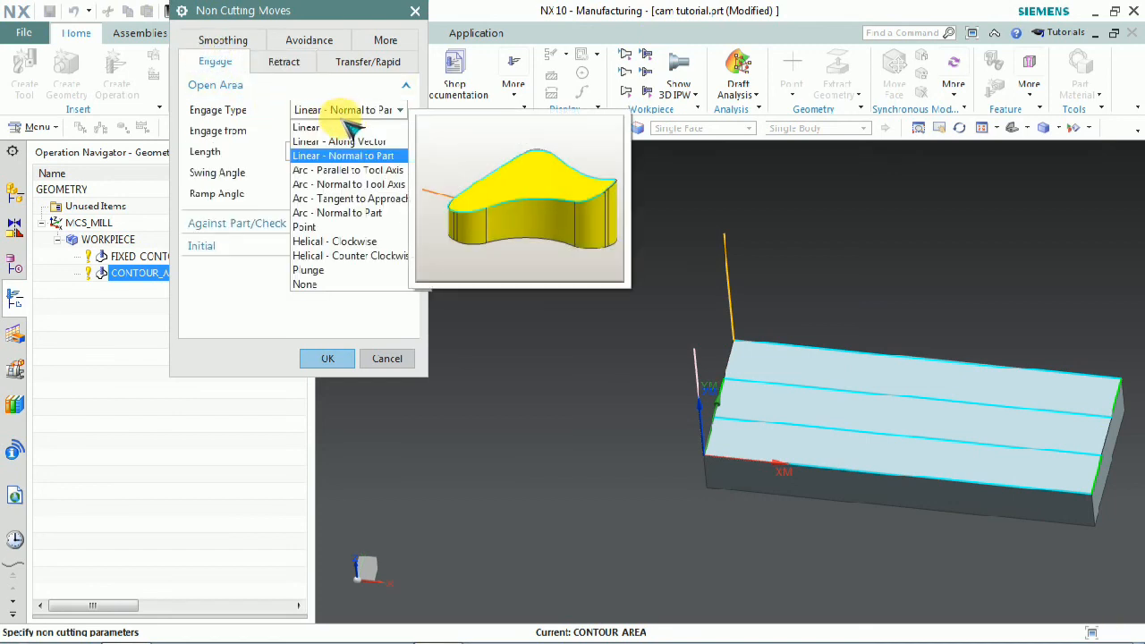
left_click(340, 120)
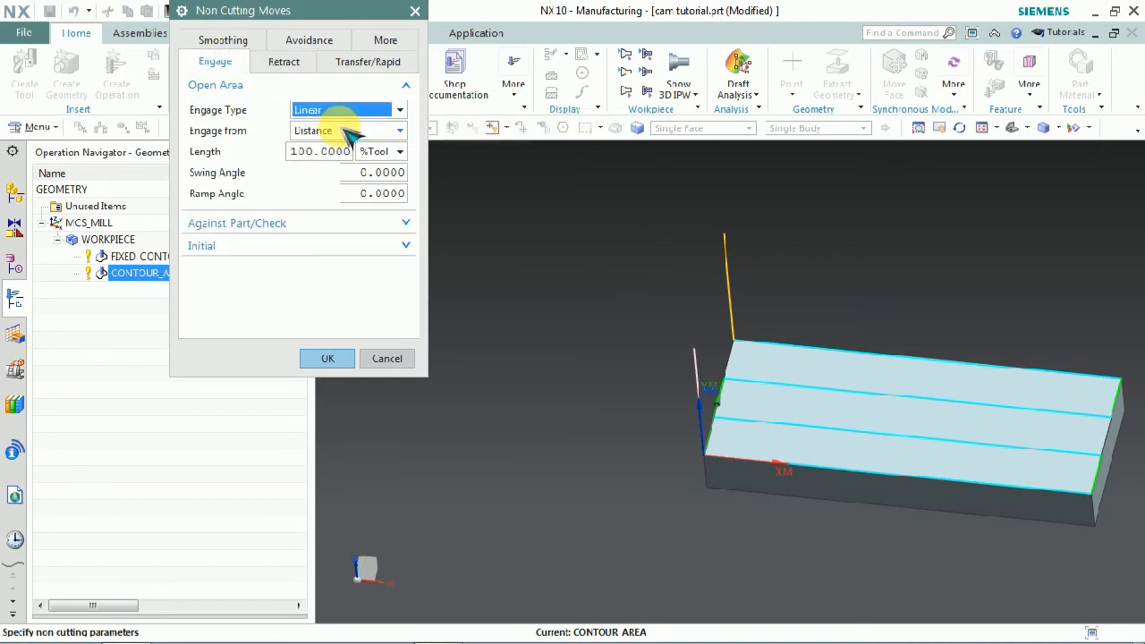
left_click(327, 359)
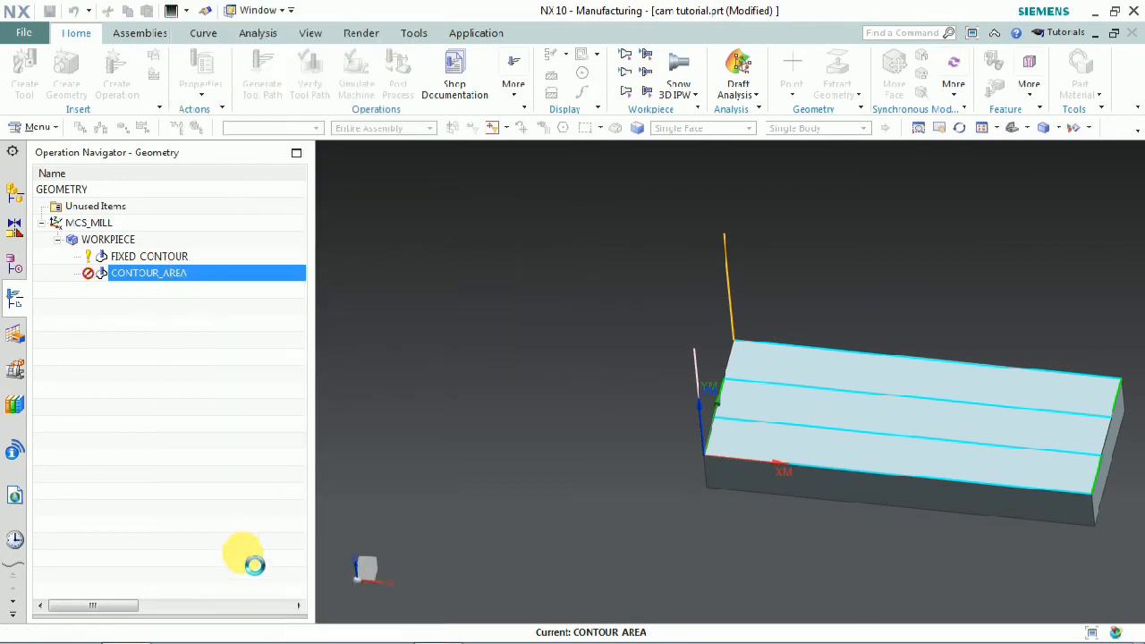
left_click(254, 586)
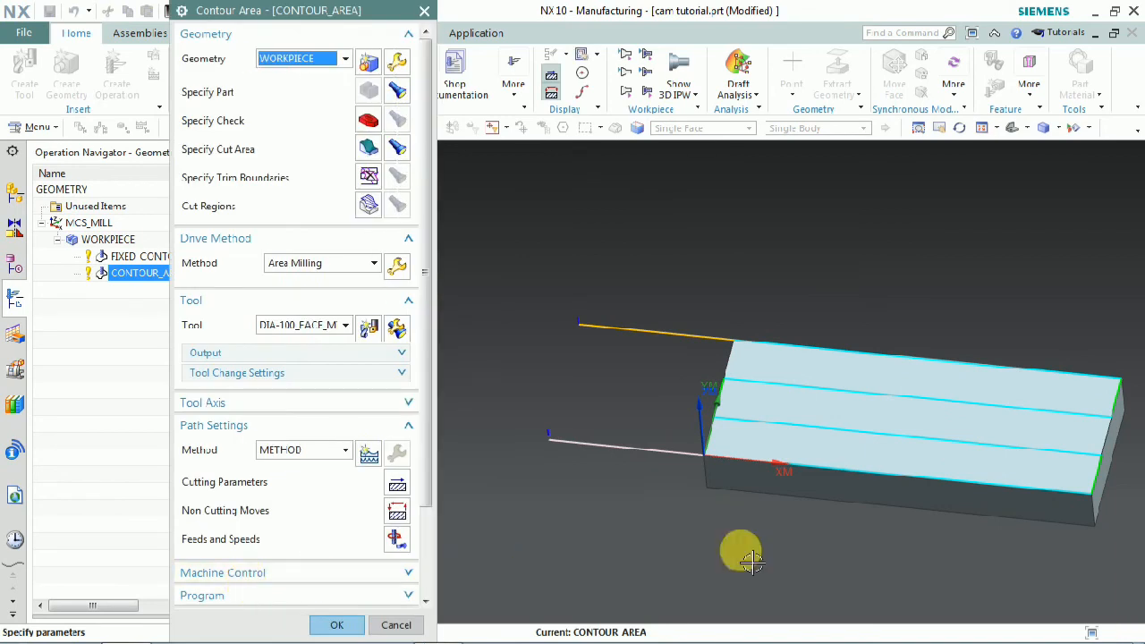
Step: Simulate the CONTOUR_AREA tool path in 3D Dynamic at animation speed 2
mouse_move(682, 380)
middle_mouse_down()
mouse_move(690, 358)
mouse_move(684, 370)
middle_mouse_up()
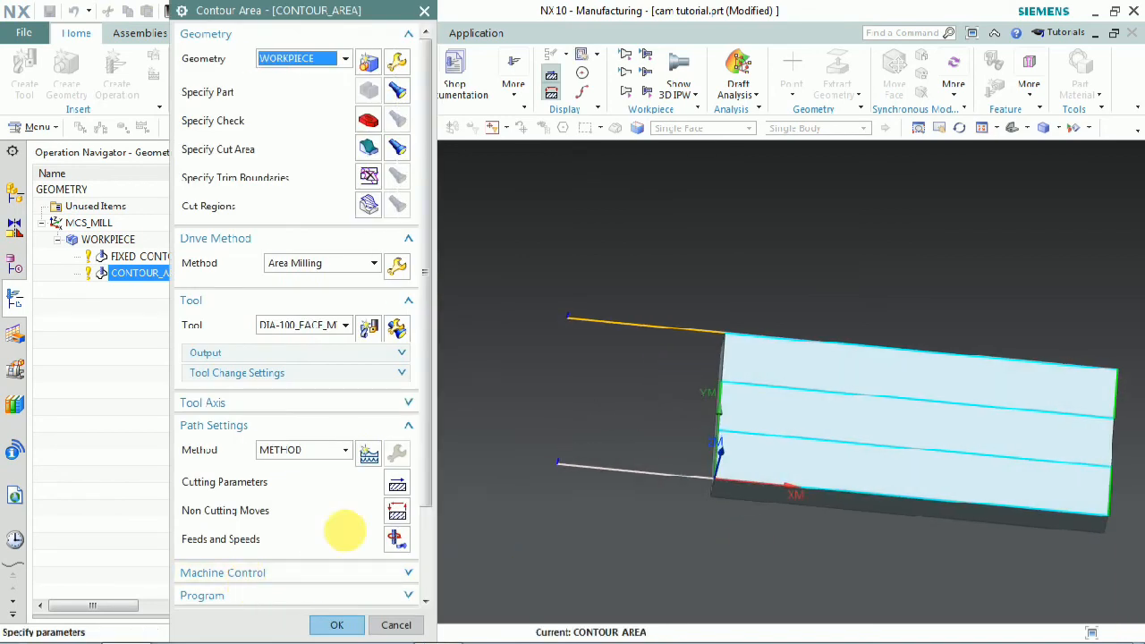
scroll(318, 582, "down", 3)
left_click(311, 586)
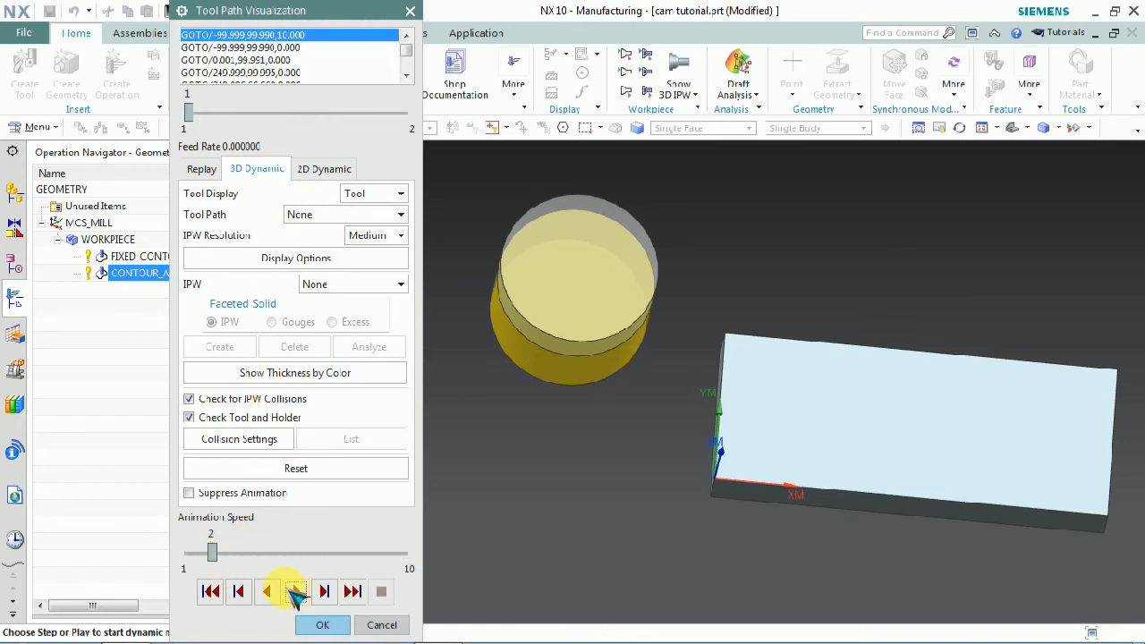
left_click(295, 593)
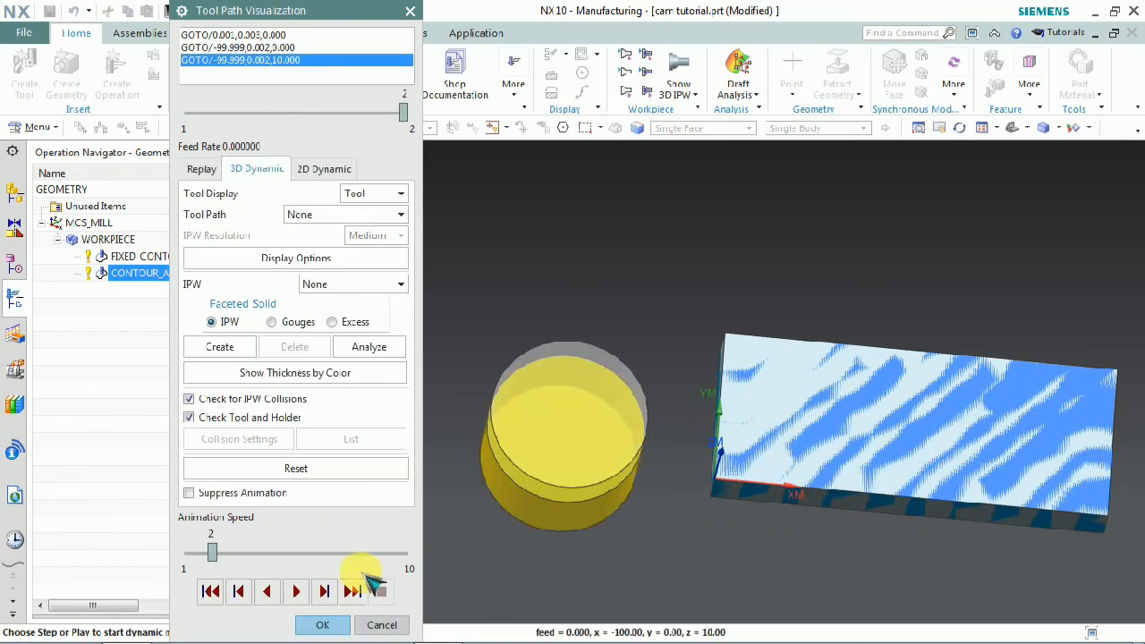
mouse_move(723, 322)
middle_mouse_down()
mouse_move(746, 309)
mouse_move(739, 329)
middle_mouse_up()
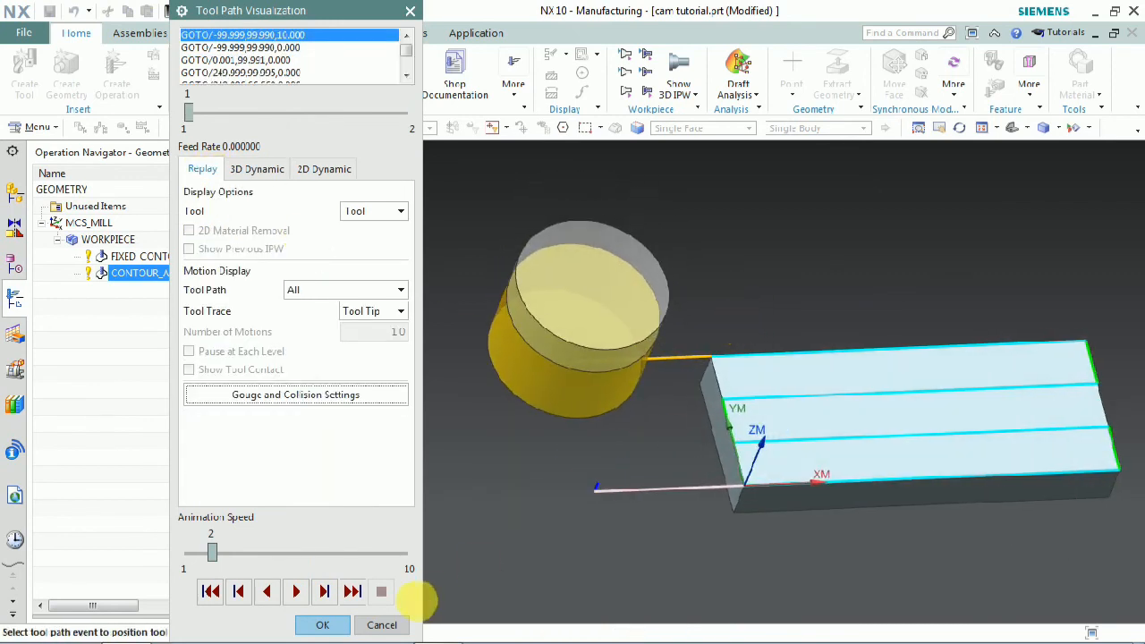
left_click(331, 625)
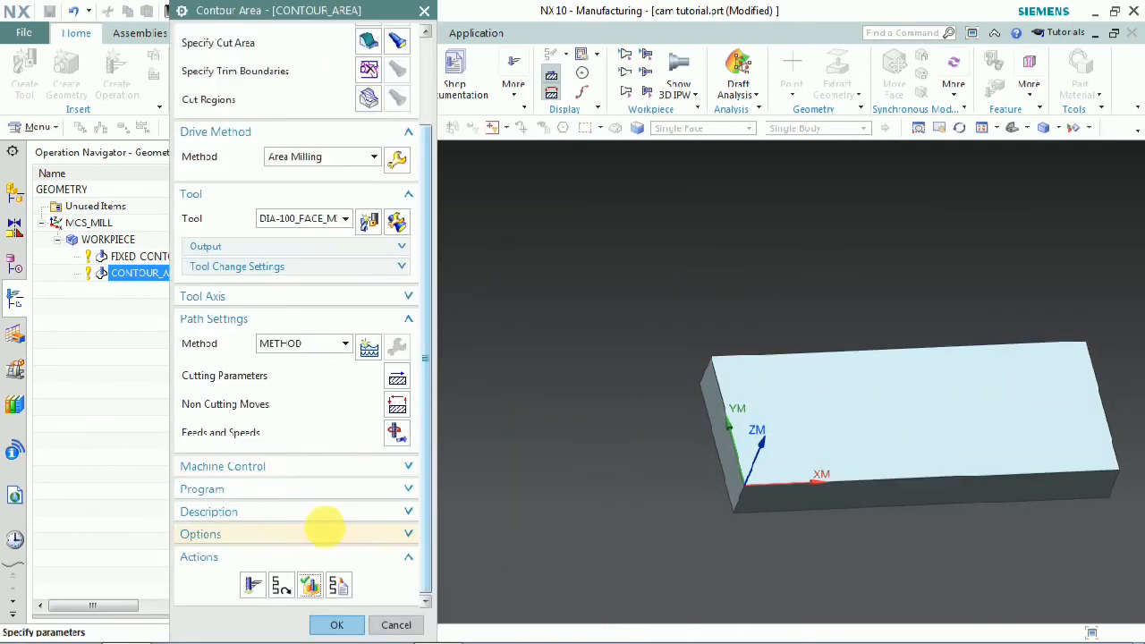
Step: Change the percent of flat diameter for the Area Milling stepover, regenerate the CONTOUR_AREA tool path, and accept the operation
left_click(400, 159)
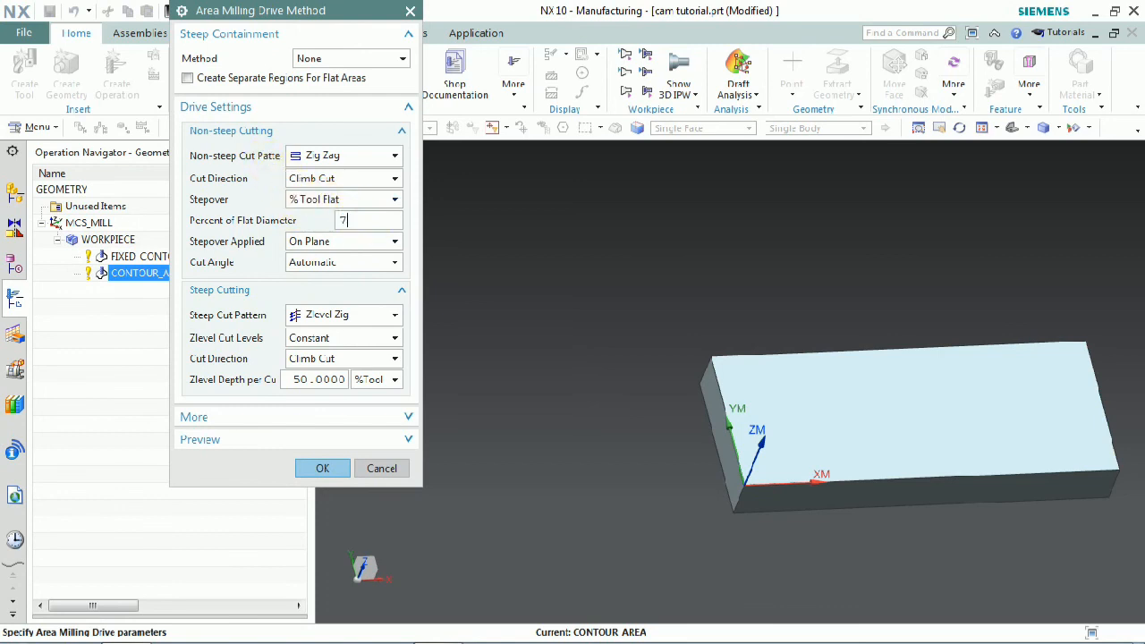
left_click(324, 468)
scroll(258, 573, "down", 3)
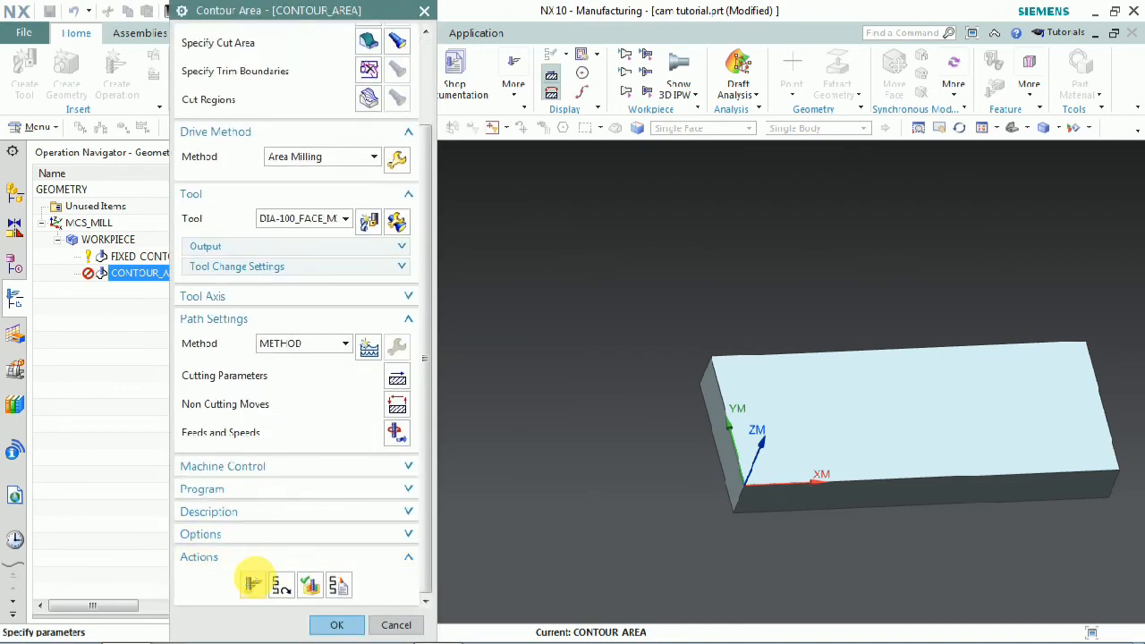
left_click(253, 583)
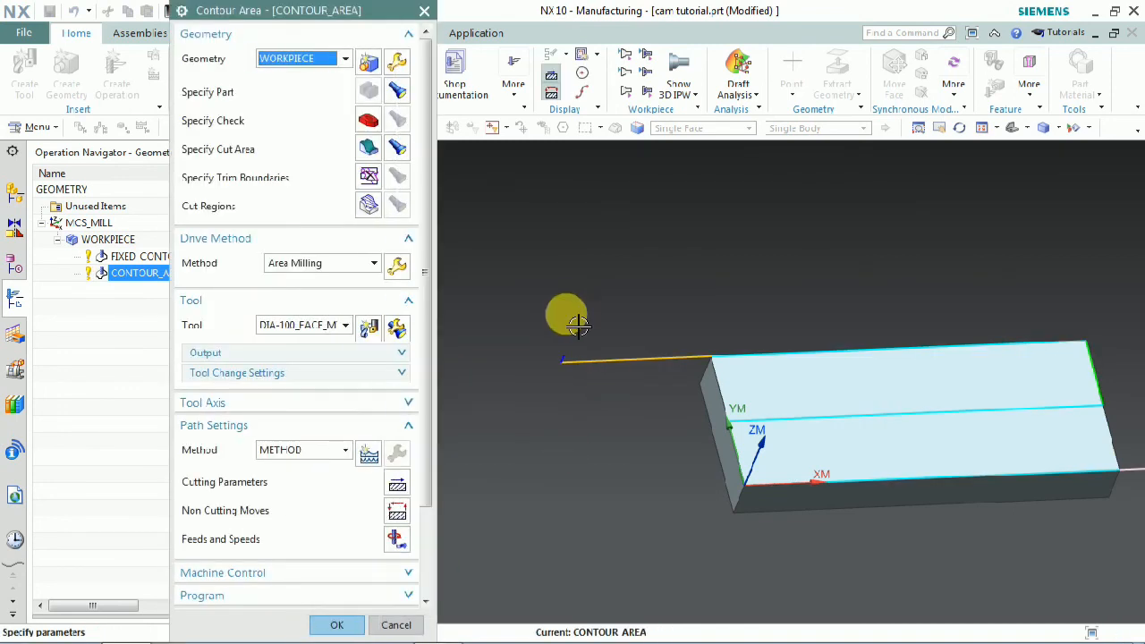
scroll(580, 327, "down", 3)
middle_click_drag(903, 414, 791, 352)
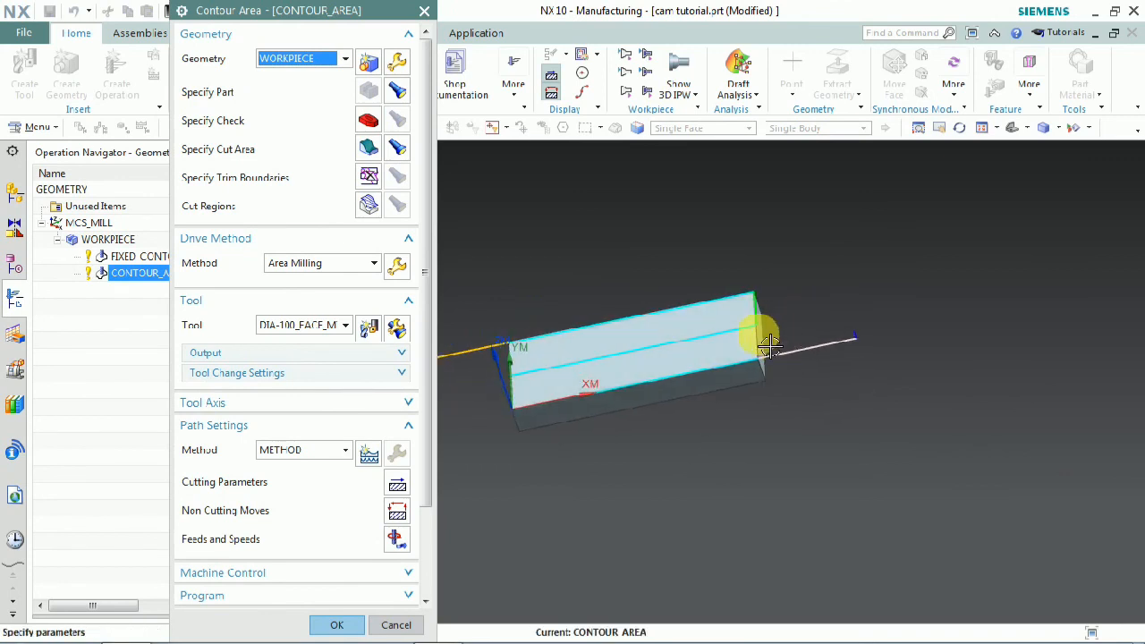
scroll(766, 340, "up", 2)
scroll(766, 336, "down", 3)
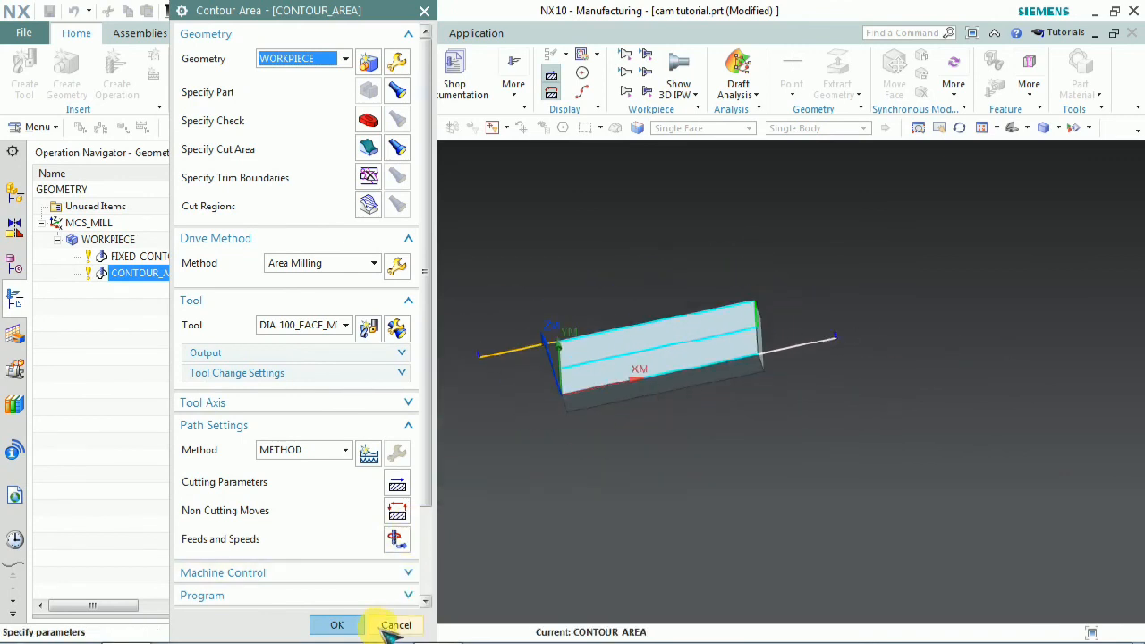
left_click(336, 625)
middle_click_drag(714, 394, 633, 361)
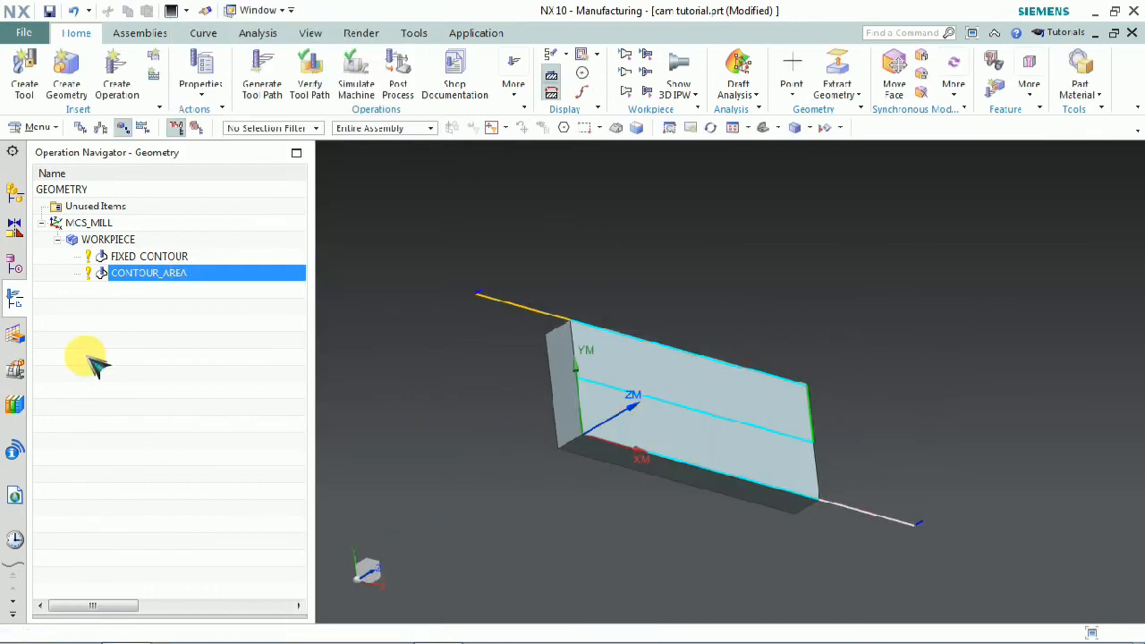
left_click(125, 410)
left_click(45, 32)
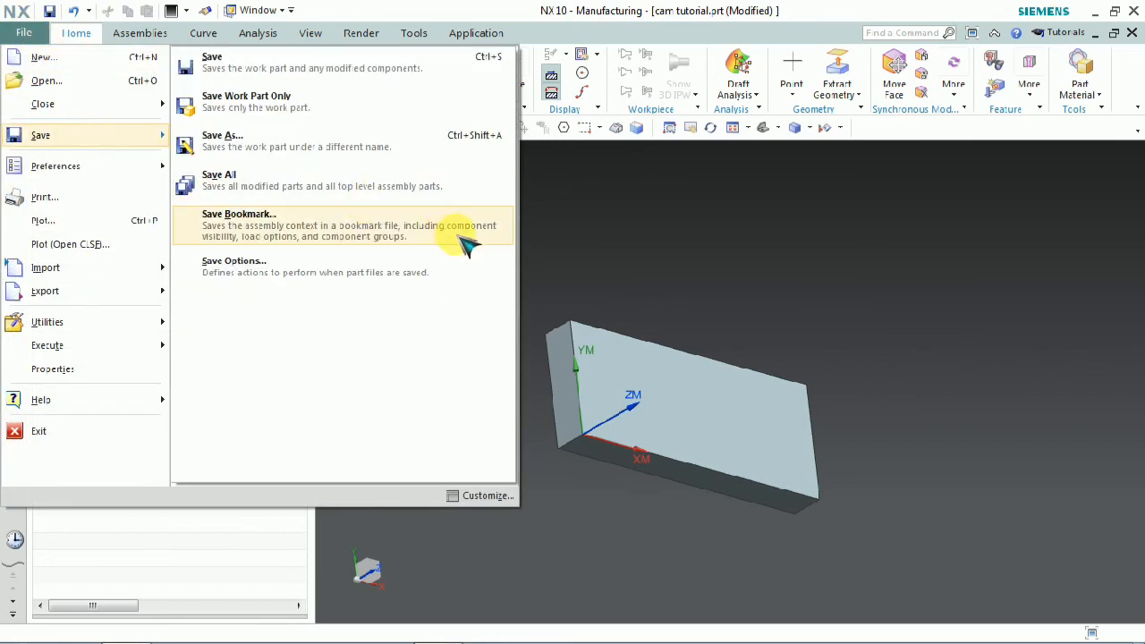
left_click(69, 146)
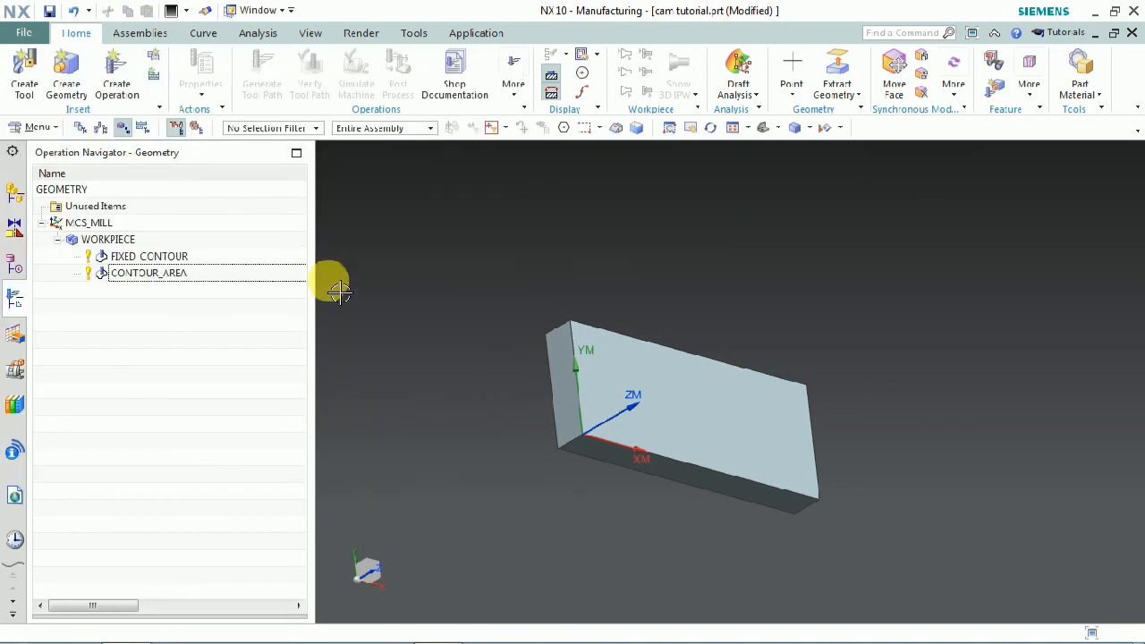
Step: Display the tool paths of the CONTOUR_AREA and FIXED_CONTOUR operations in turn to compare them
middle_click_drag(481, 382, 391, 362)
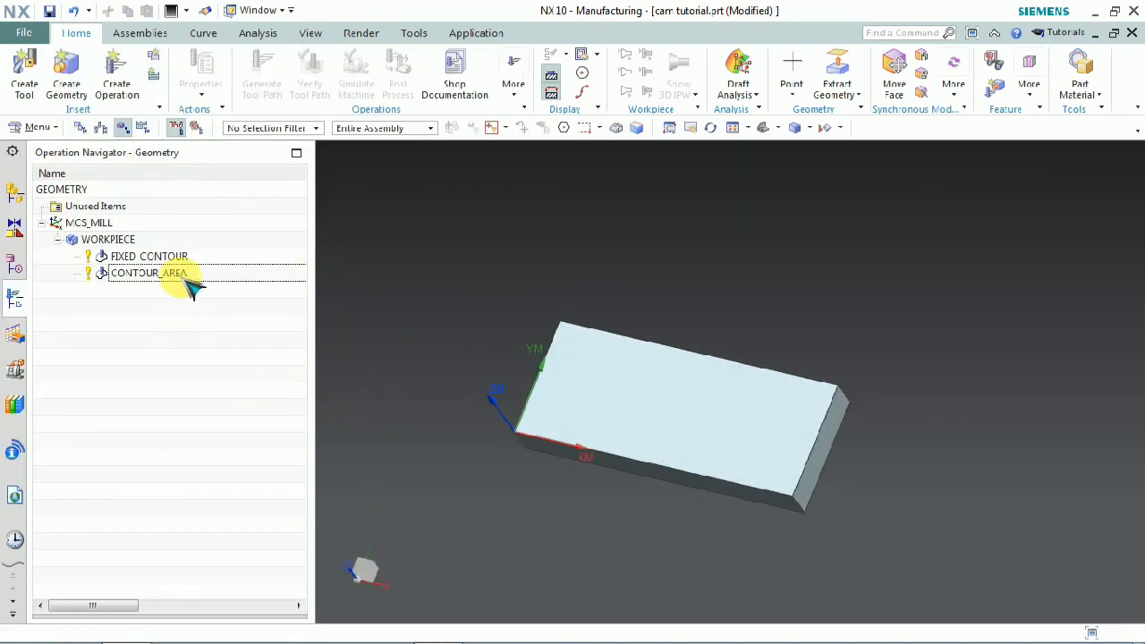
left_click(148, 273)
left_click(197, 259)
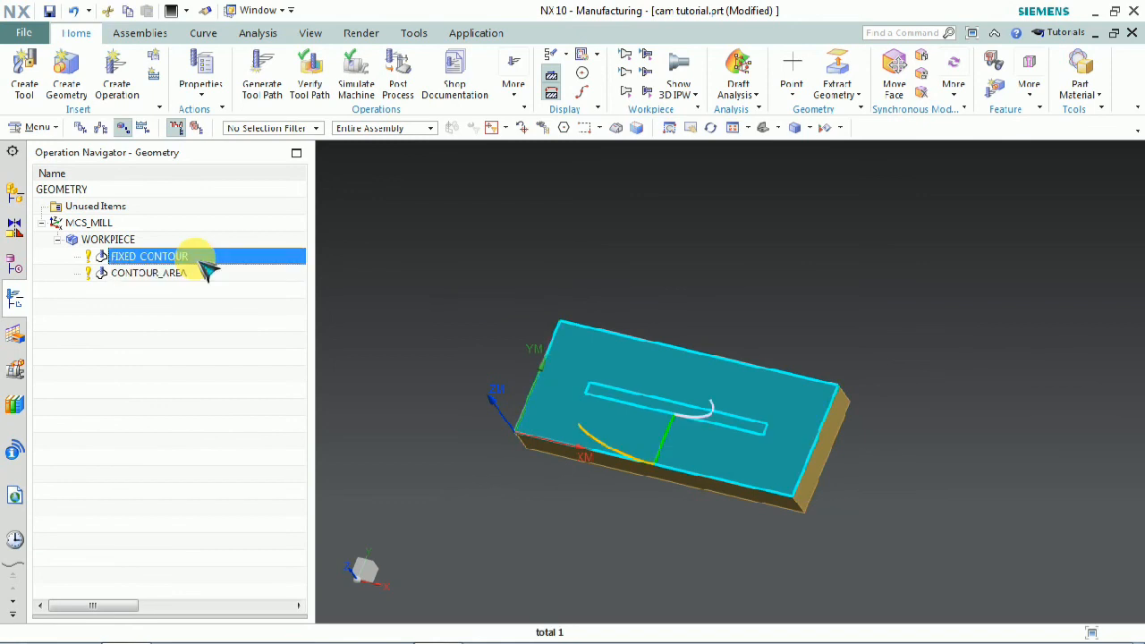
left_click(217, 356)
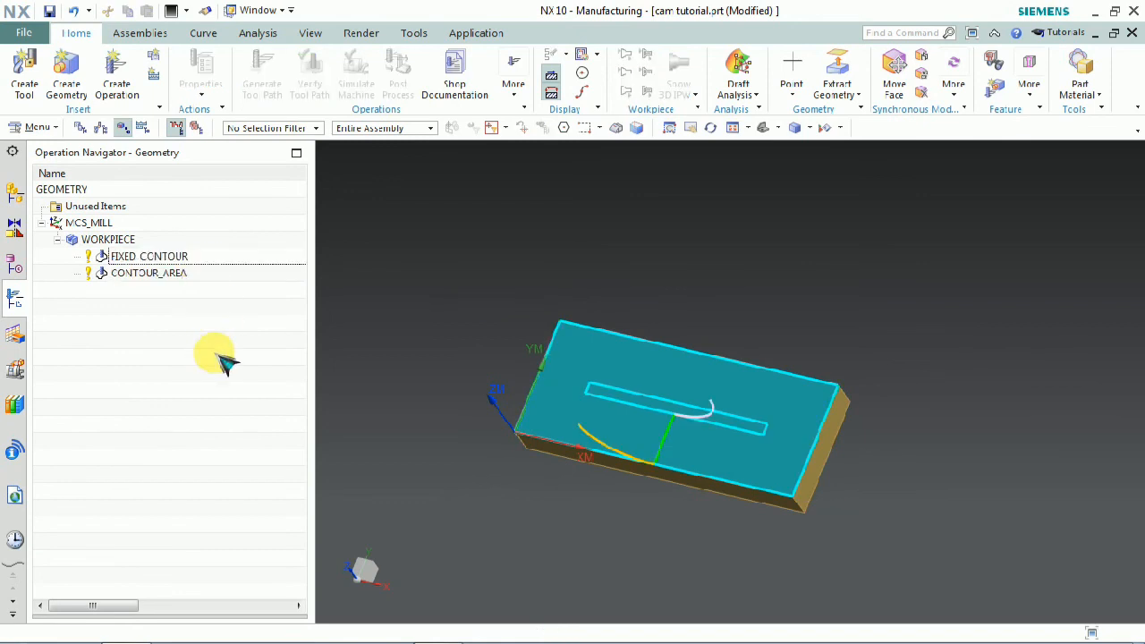
left_click(195, 274)
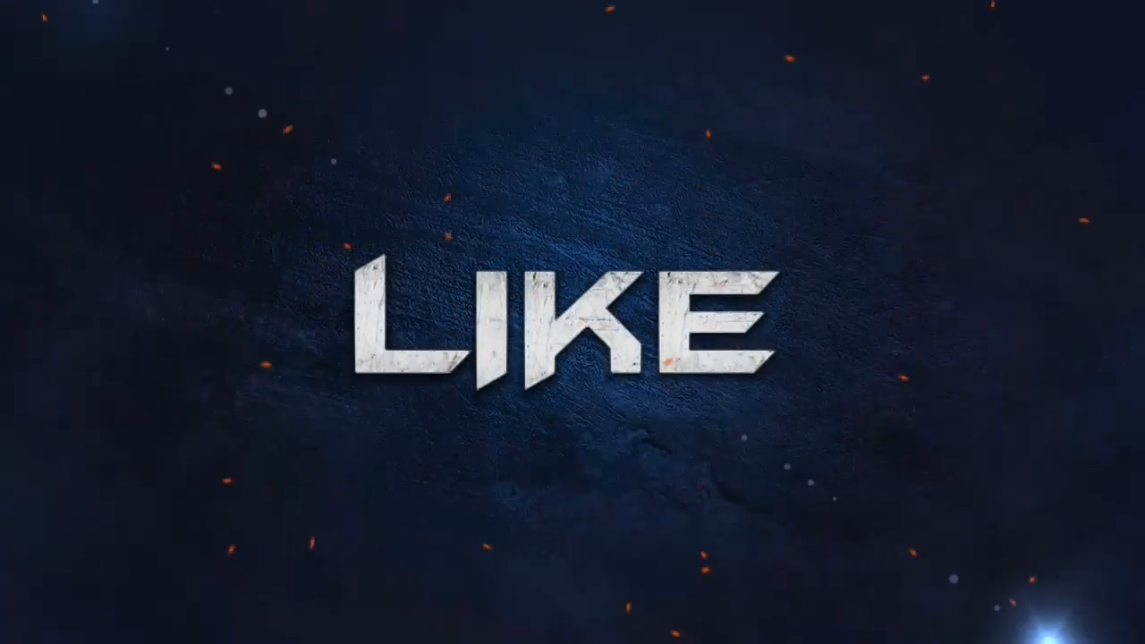